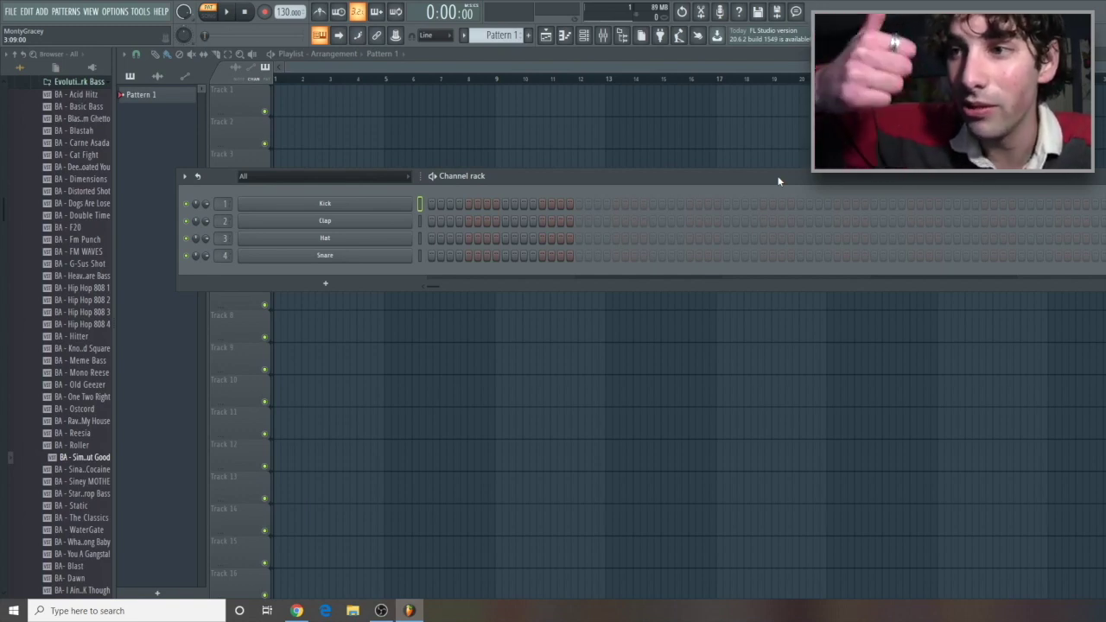
- Delete the existing effect plugin from the master track in the mixer
click(605, 36)
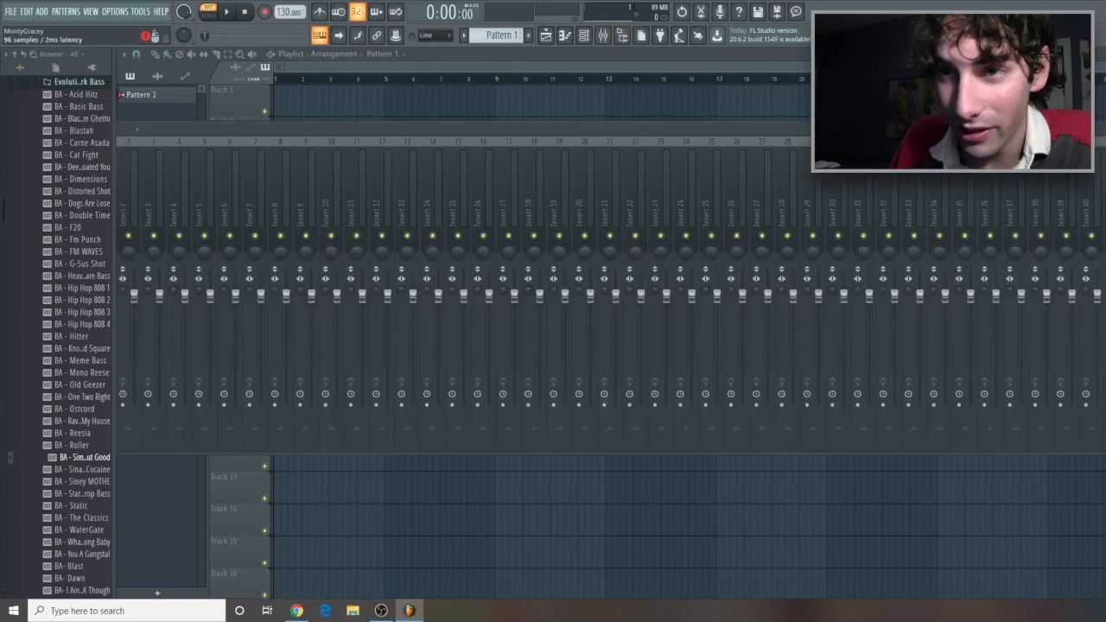
key(Delete)
drag(748, 250, 569, 157)
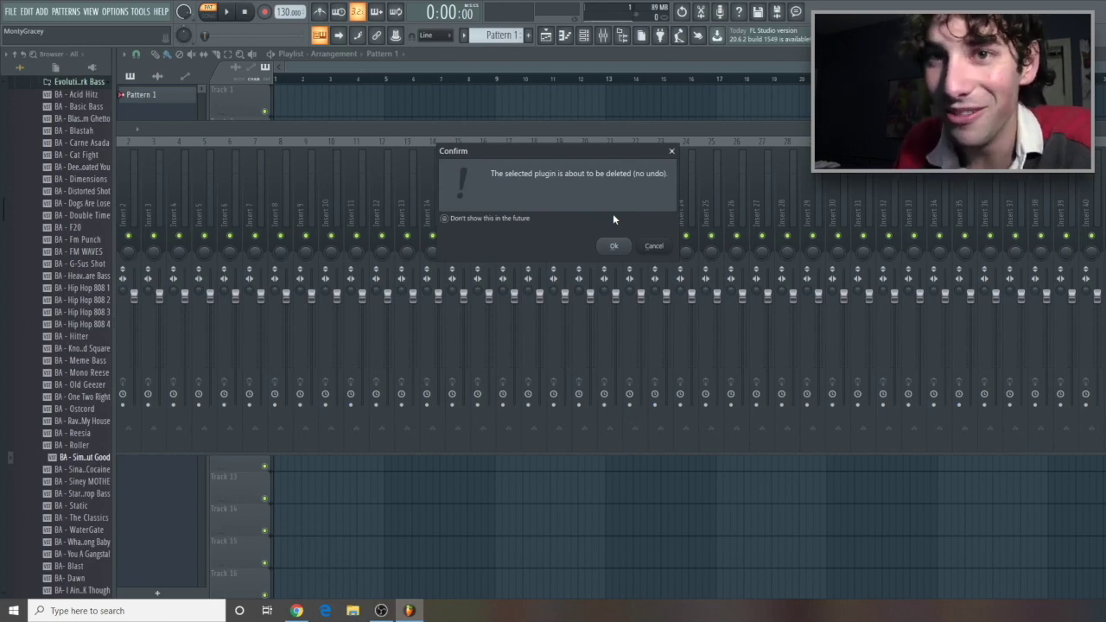
click(614, 246)
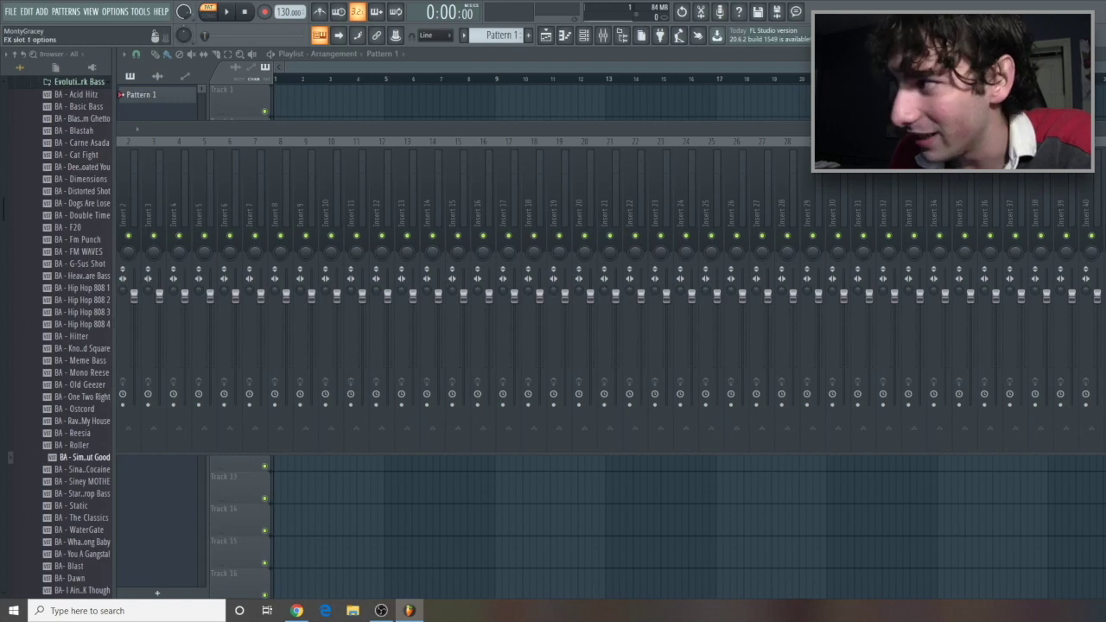
- Add Fruity Parametric EQ 2 to the master track's first effect slot and load its 20Hz + 18kHz cut preset
click(1064, 190)
click(1046, 345)
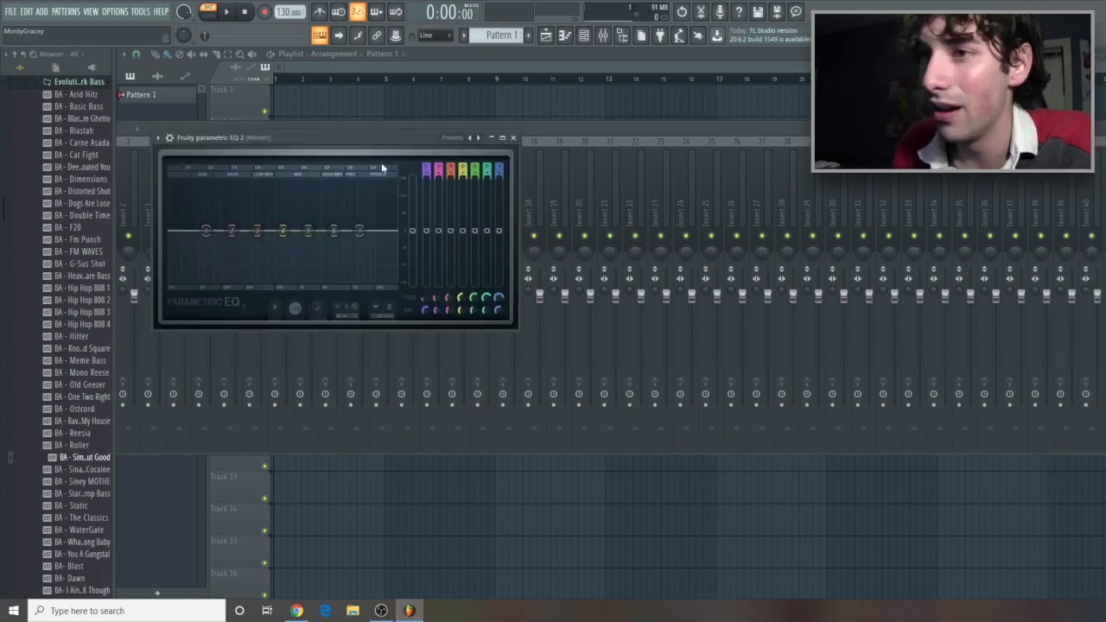
click(469, 137)
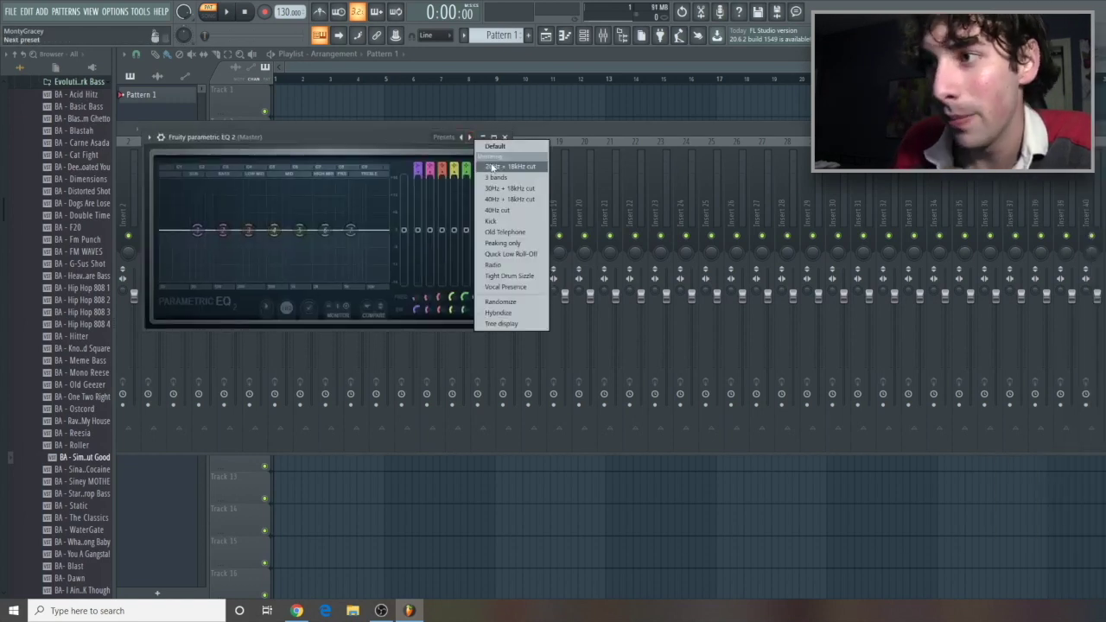
click(502, 166)
drag(367, 143, 463, 126)
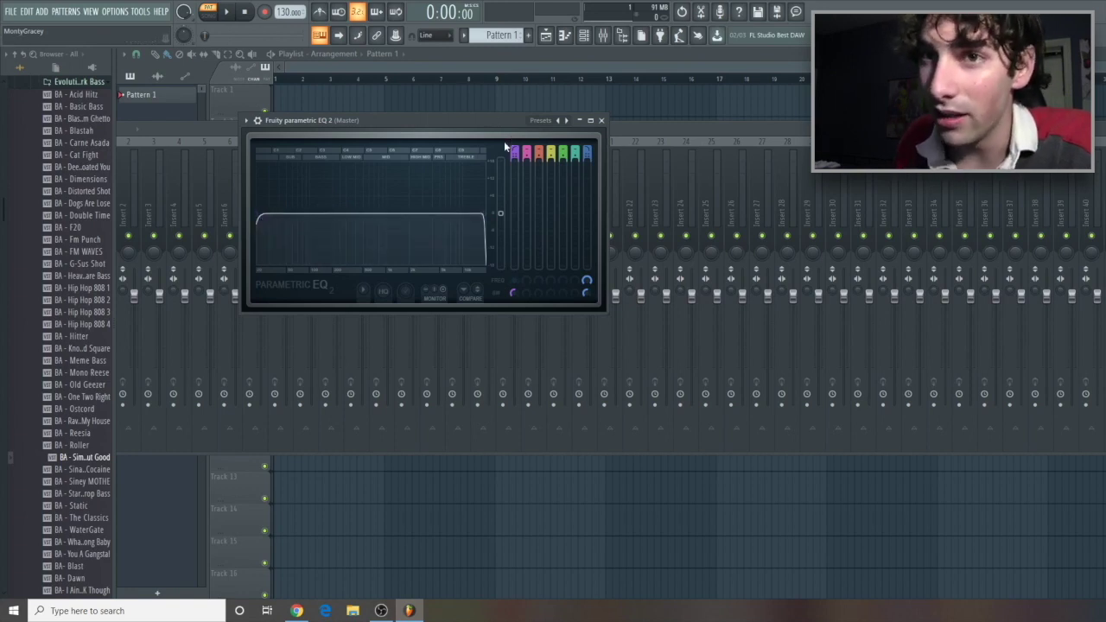
click(602, 120)
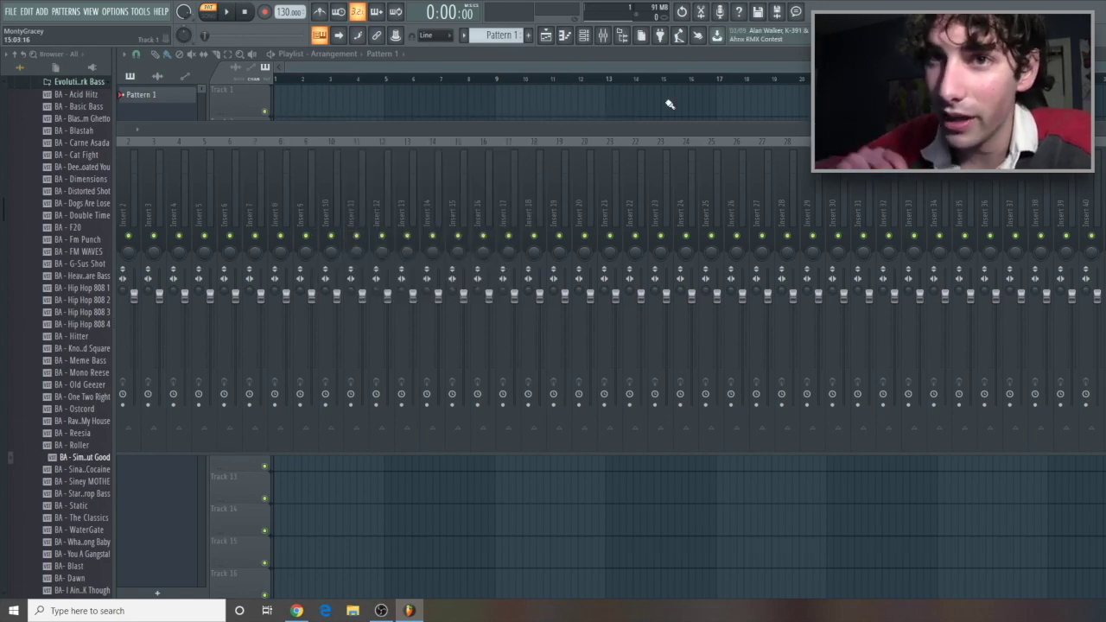
- Replace the Fruity Dance channel in the channel rack with Serum
key(F9)
key(F6)
right_click(386, 204)
mouse_move(466, 293)
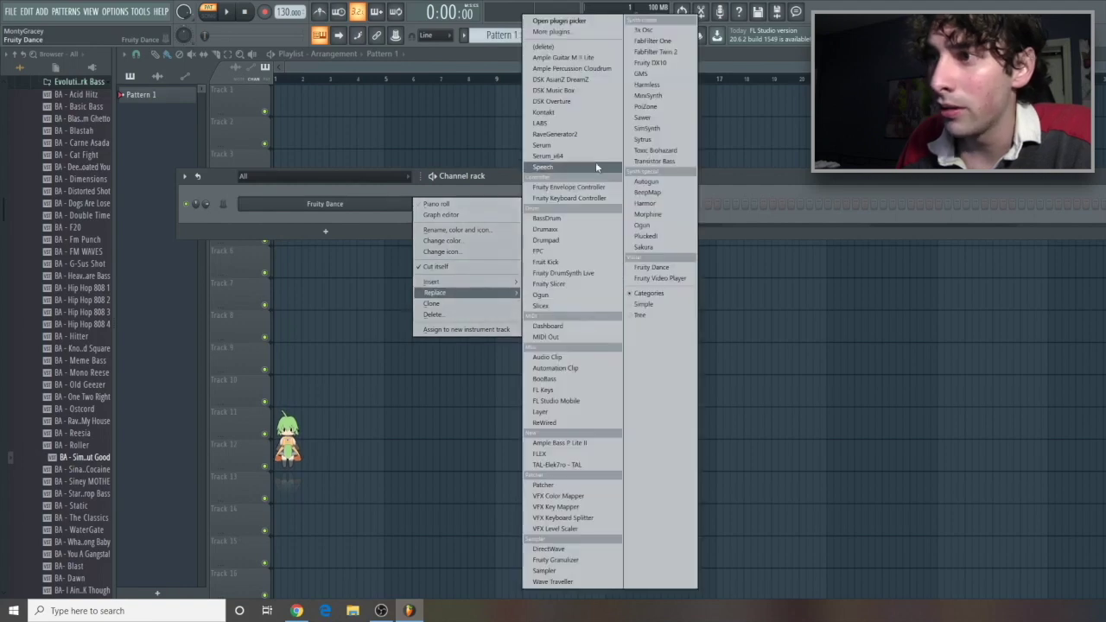
click(558, 145)
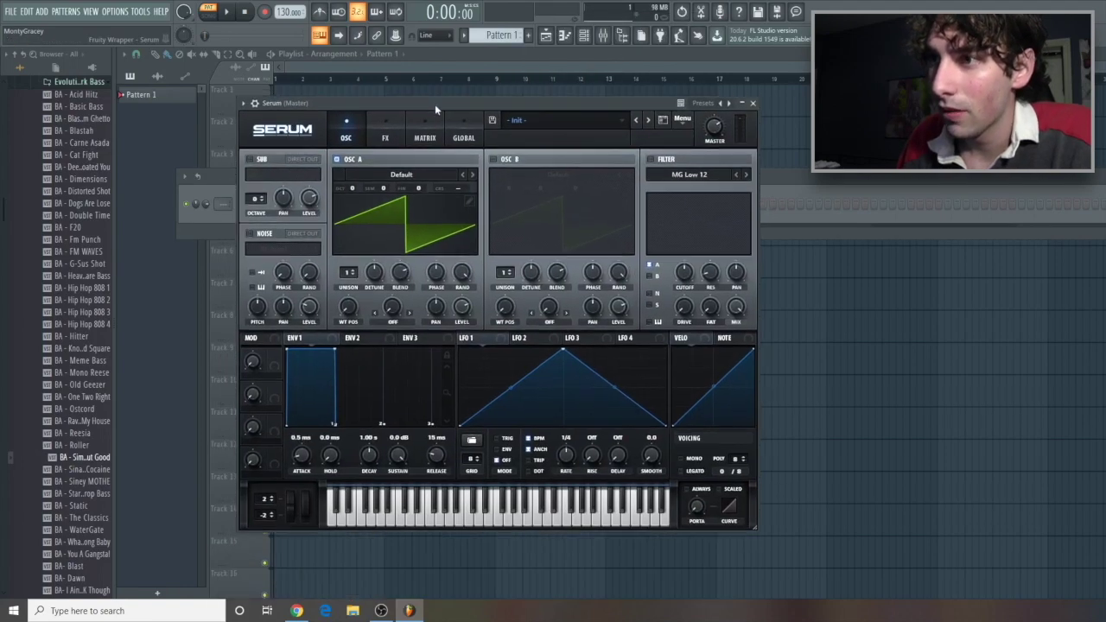
- Load the Analog_BD_Sin wavetable in oscillator A, then enable oscillator B with the same wavetable
click(403, 177)
mouse_move(407, 188)
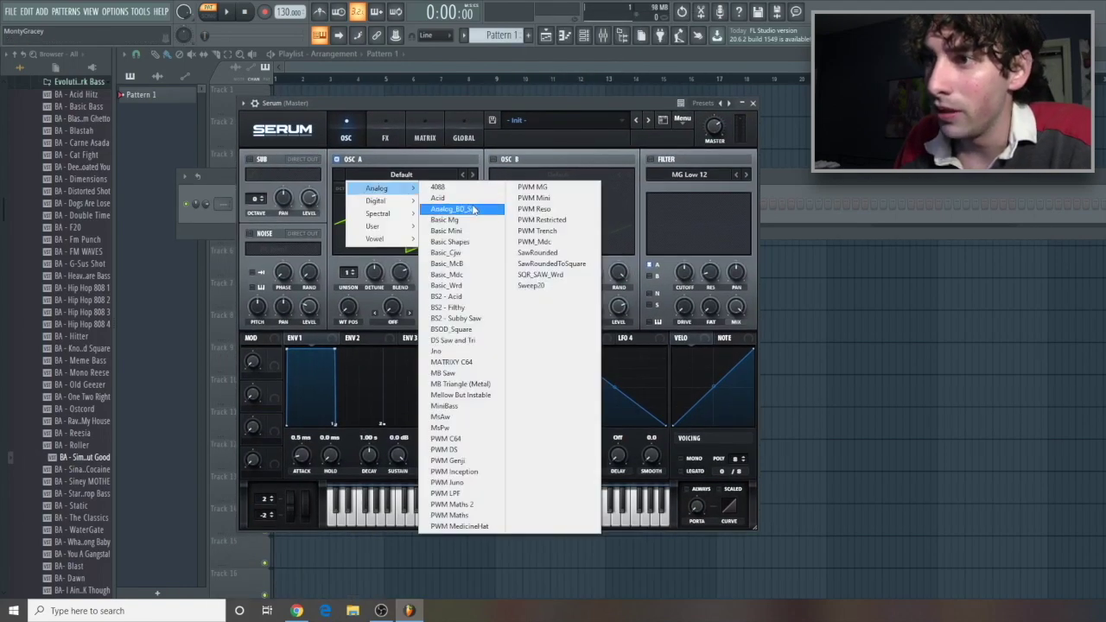
click(445, 206)
click(493, 159)
click(535, 177)
mouse_move(531, 185)
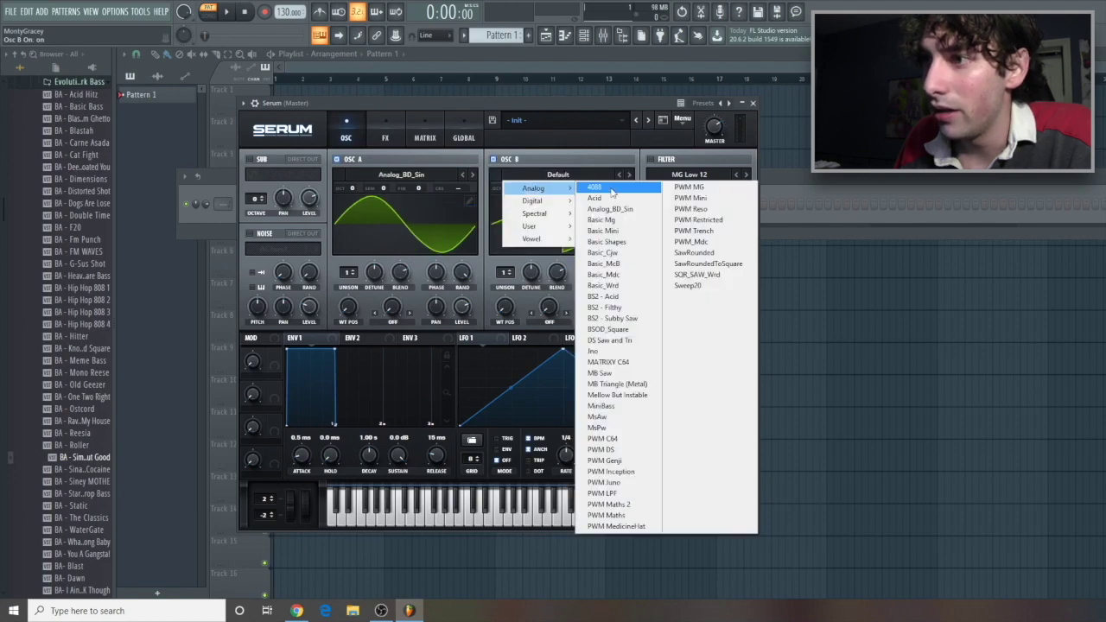
click(618, 209)
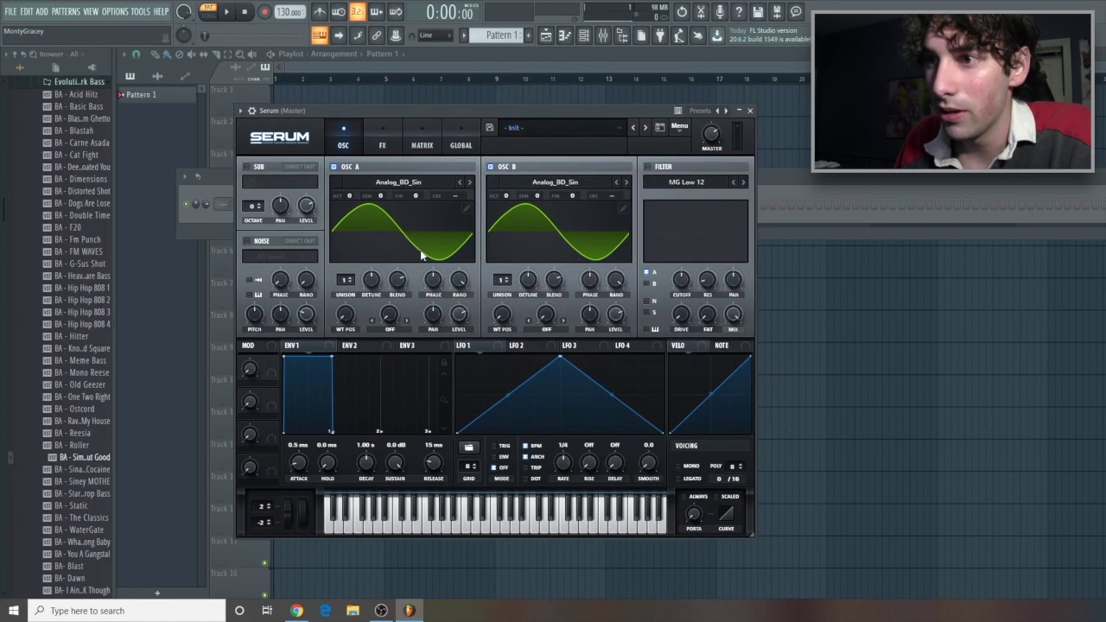
- Adjust oscillator A's phase and set oscillator B to +7 semitones, 5 unison voices and a wavetable position of about 123
drag(431, 279, 437, 292)
drag(502, 282, 500, 238)
drag(540, 202, 547, 172)
drag(491, 321, 487, 240)
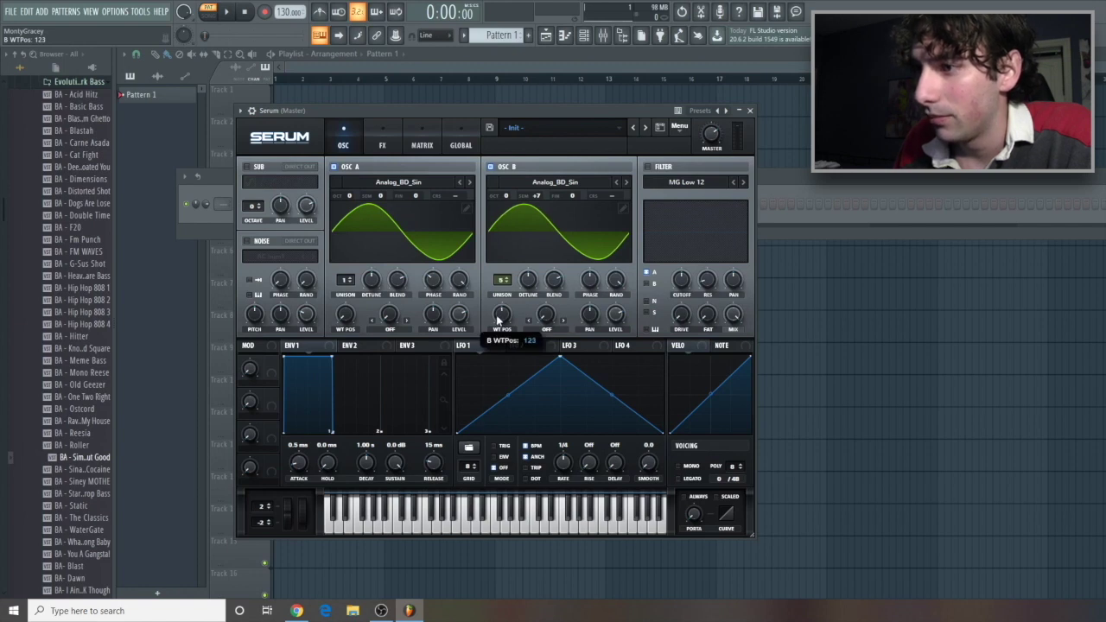
drag(497, 320, 498, 322)
- Enable the filter, route only oscillator B through it, lower the cutoff to 8 Hz and raise the drive slightly
click(647, 166)
drag(635, 110, 503, 104)
click(518, 279)
click(517, 266)
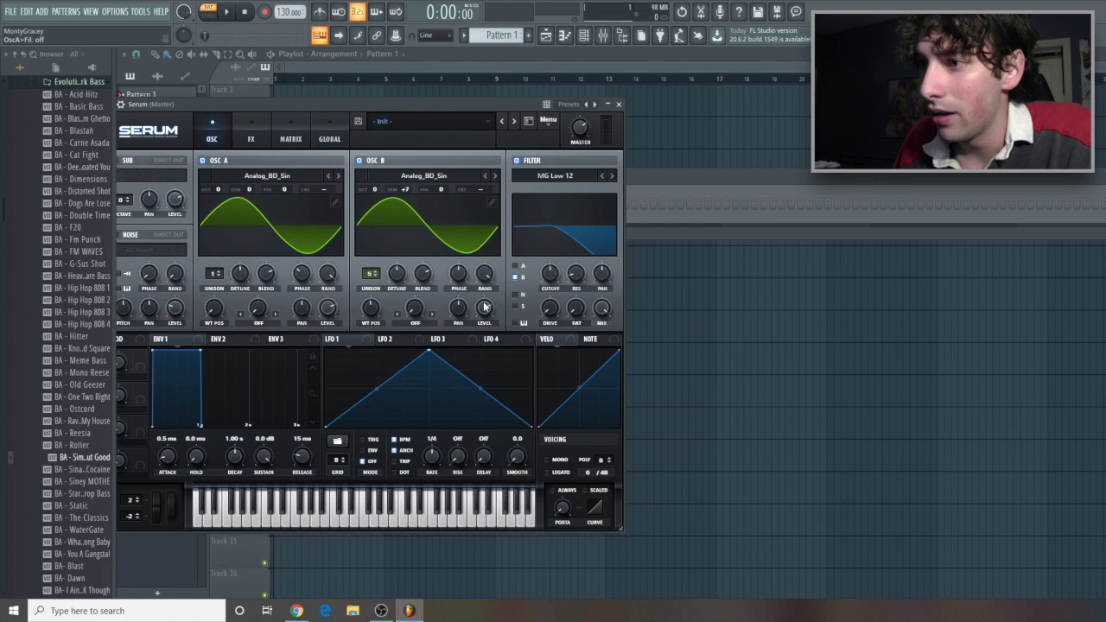
drag(551, 274, 517, 538)
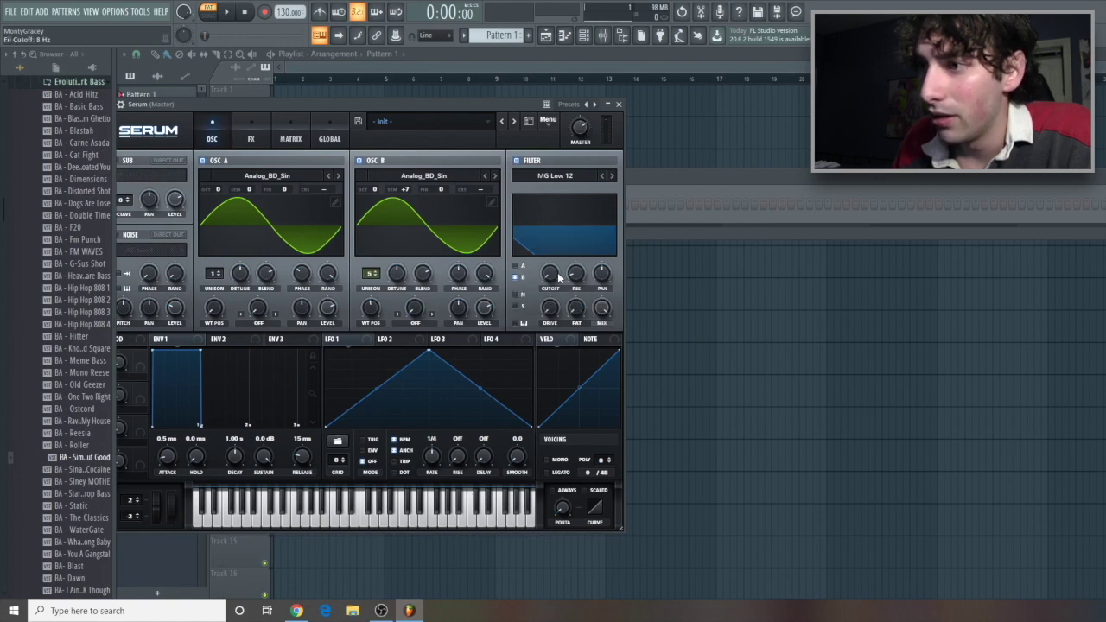
drag(553, 308, 570, 292)
- Shape Envelope 1 with a 26 ms attack, 1.46 s decay, minimum sustain and 193 ms release
drag(307, 106, 401, 106)
drag(266, 467, 264, 441)
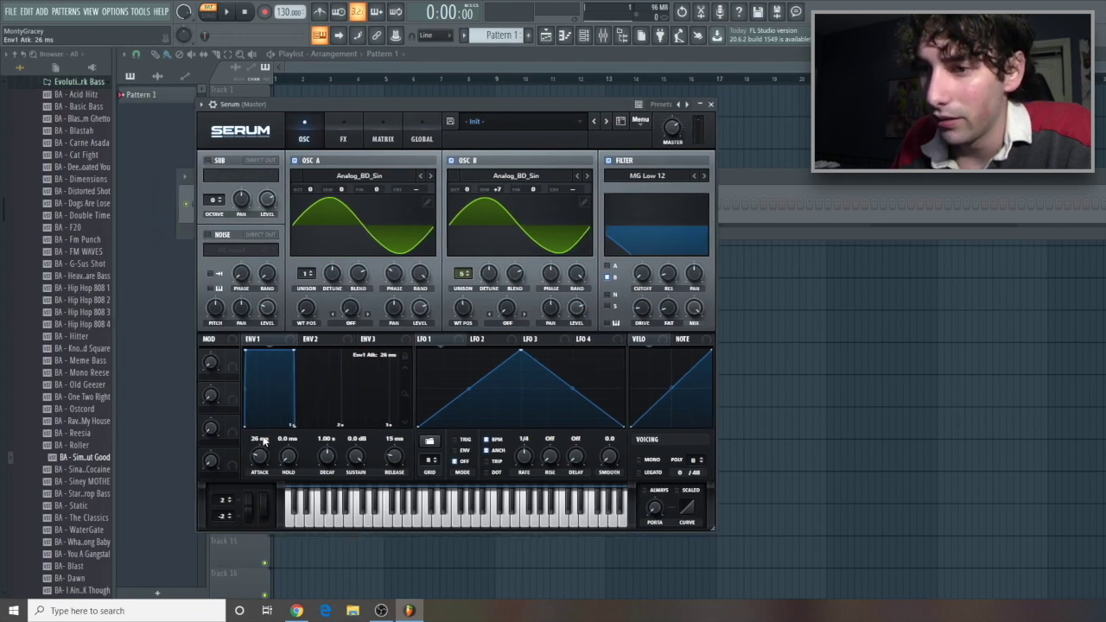
drag(326, 456, 397, 435)
- Shape Envelope 2 with a 206 ms attack, 2.33 s decay, 0% sustain and 44 ms release
click(328, 343)
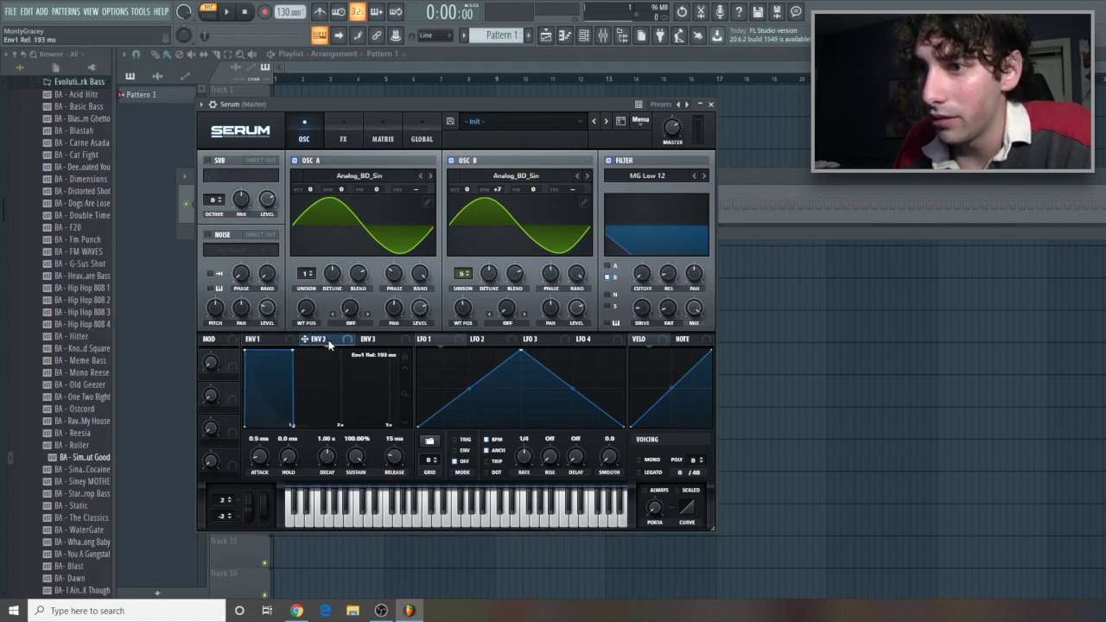
drag(258, 458, 262, 419)
drag(329, 460, 345, 518)
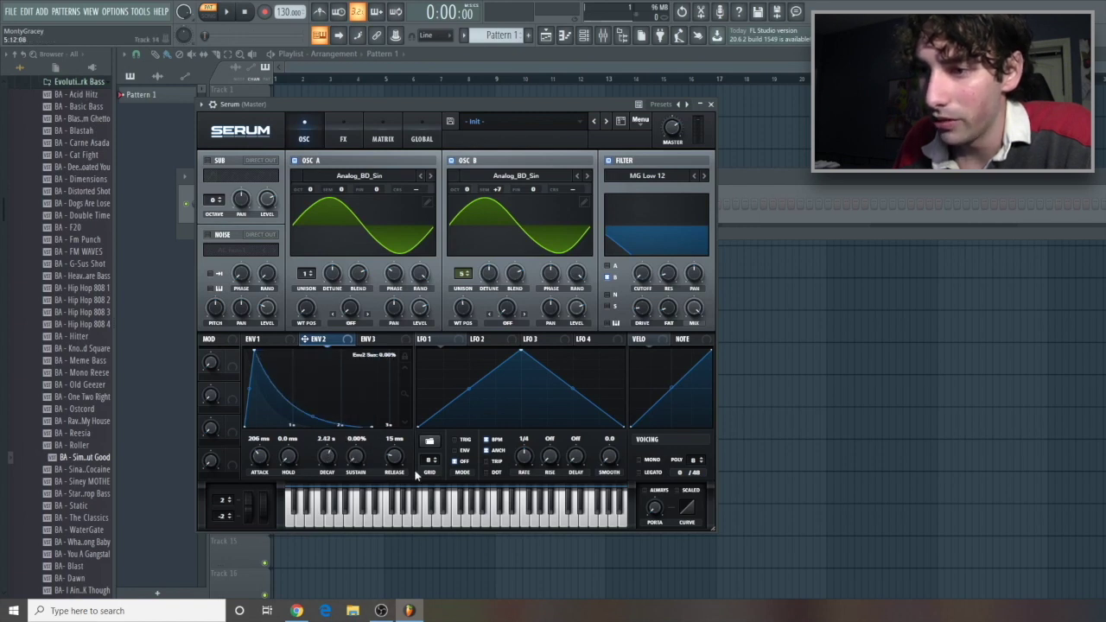
drag(394, 454, 391, 445)
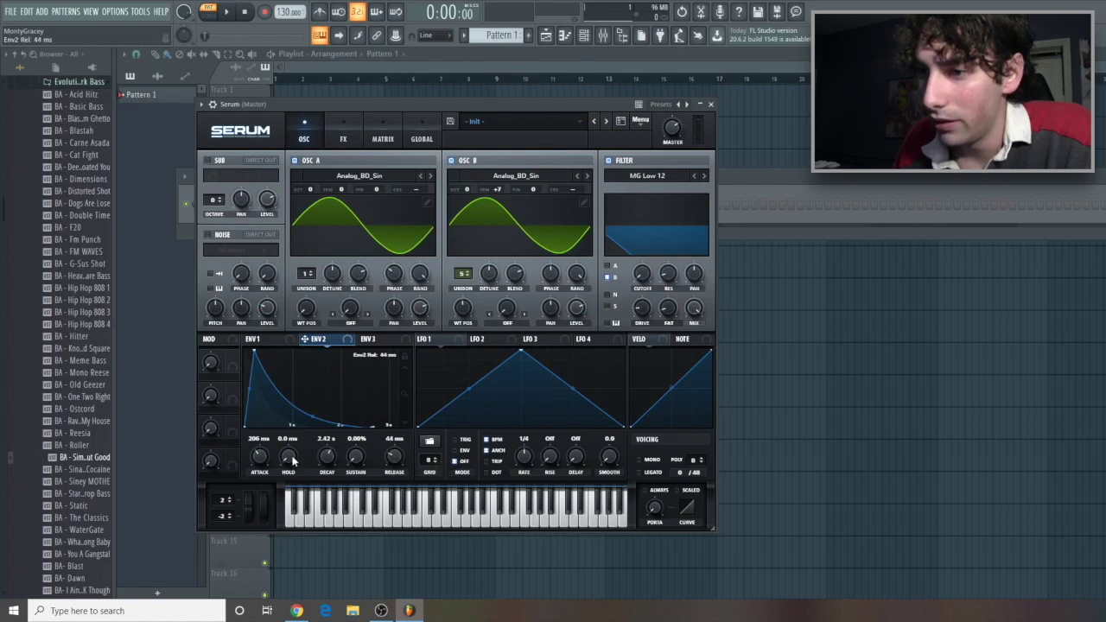
drag(320, 453, 321, 456)
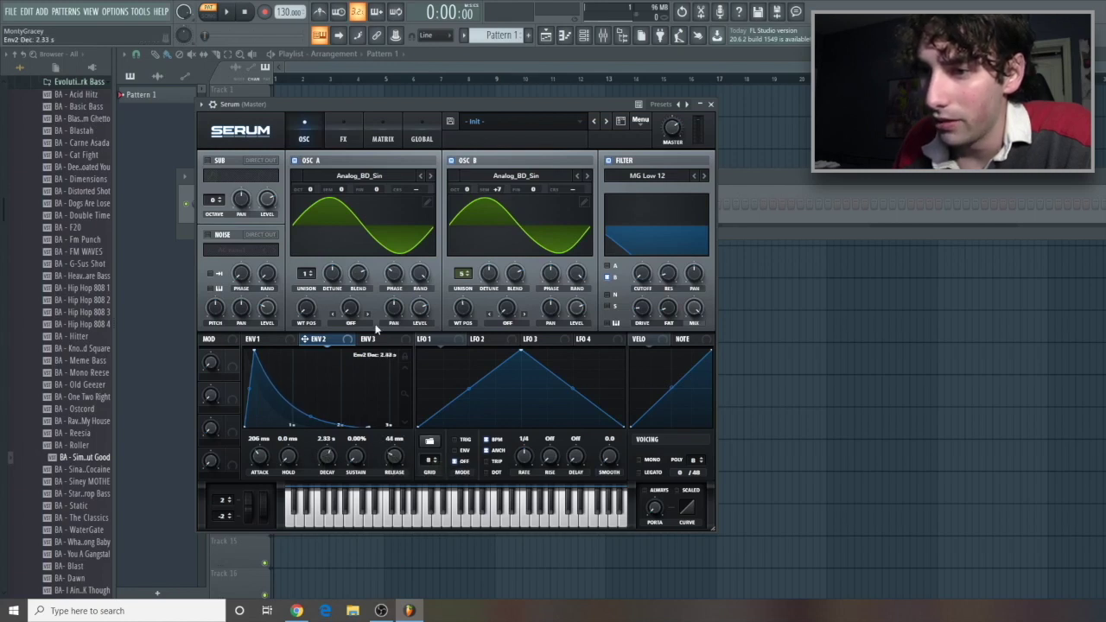
click(257, 339)
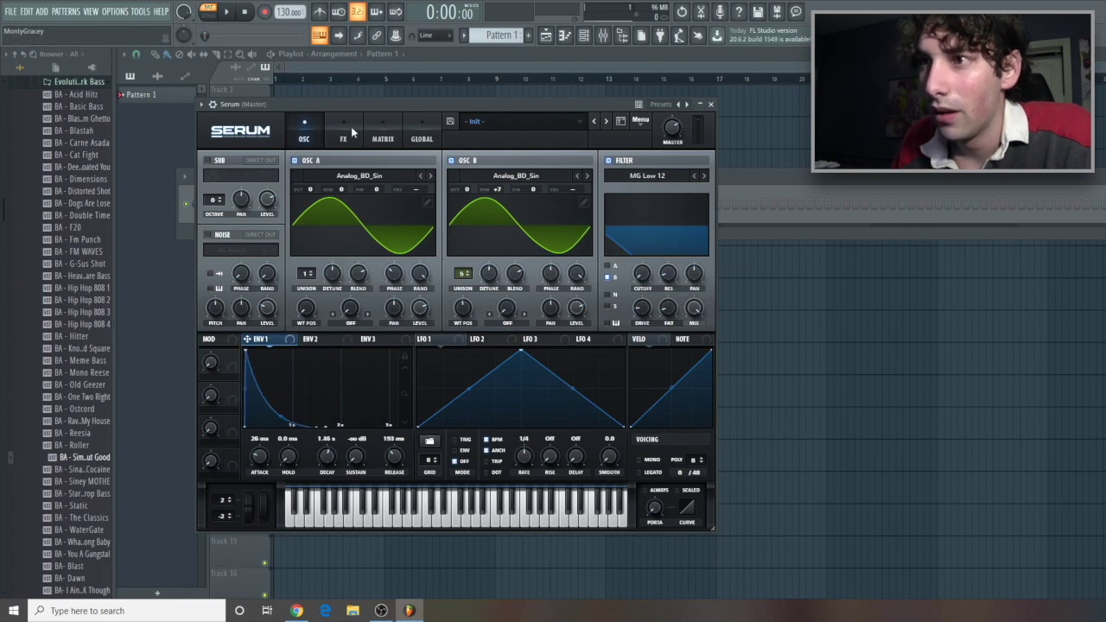
- Enable the Hyper/Dimension effect, set the hyper mix to 2%, reduce the dimension size and set the dimension mix to 9%
click(352, 125)
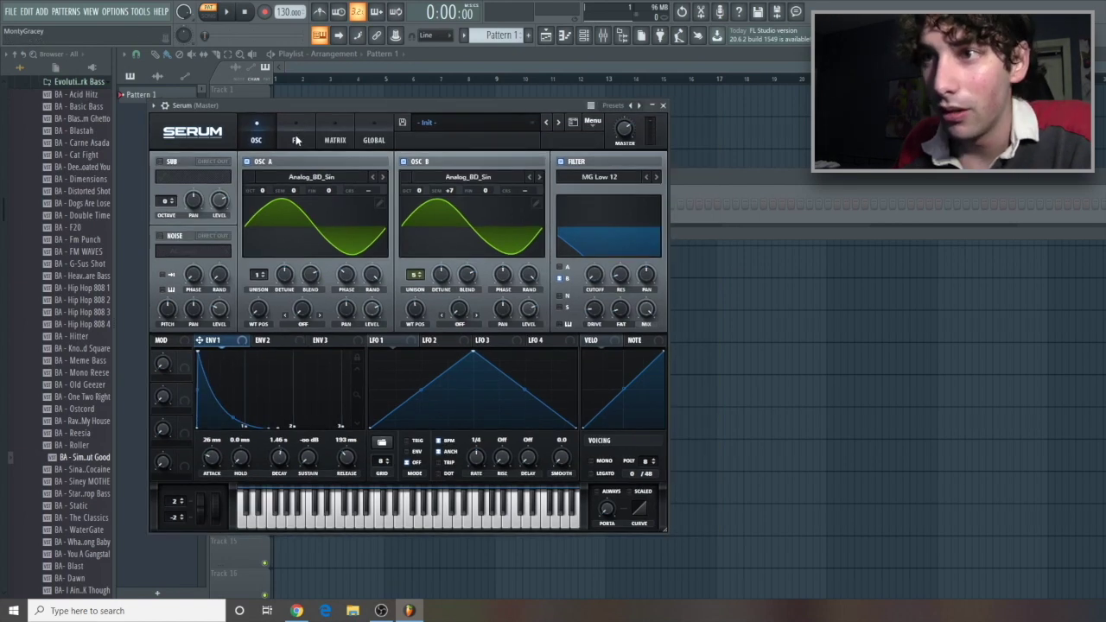
click(164, 163)
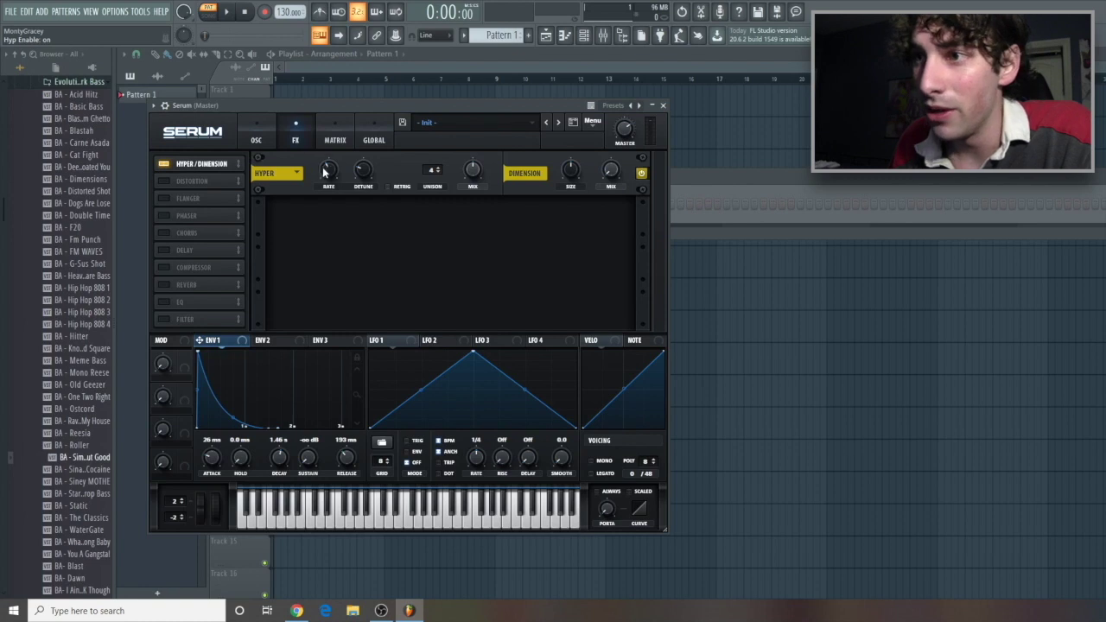
drag(471, 169, 467, 221)
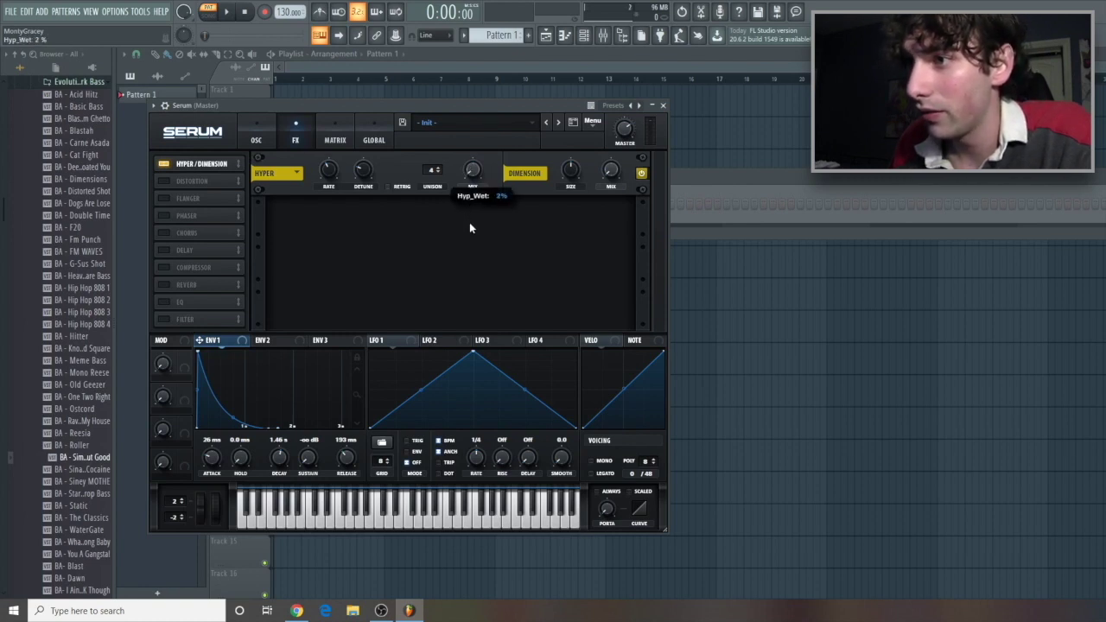
drag(488, 103, 465, 94)
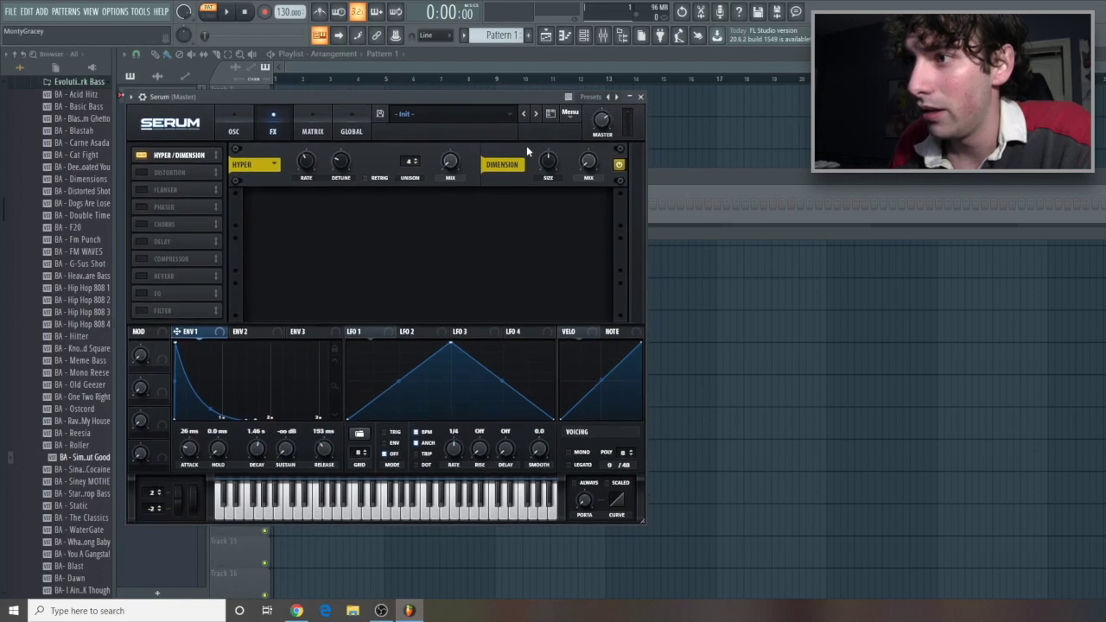
drag(545, 166, 536, 178)
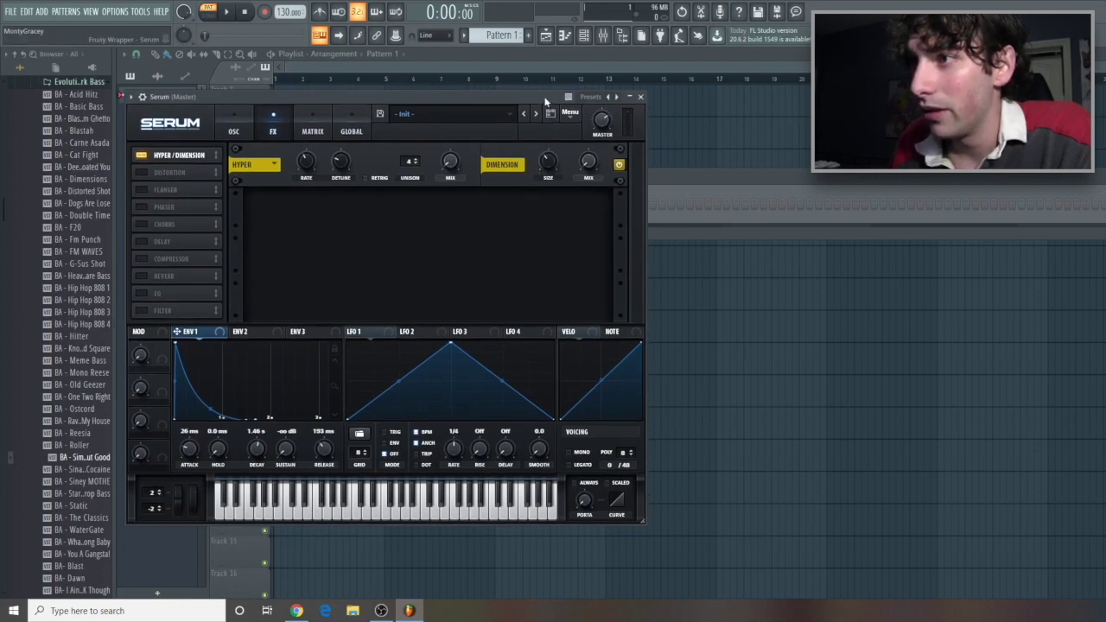
drag(579, 96, 540, 95)
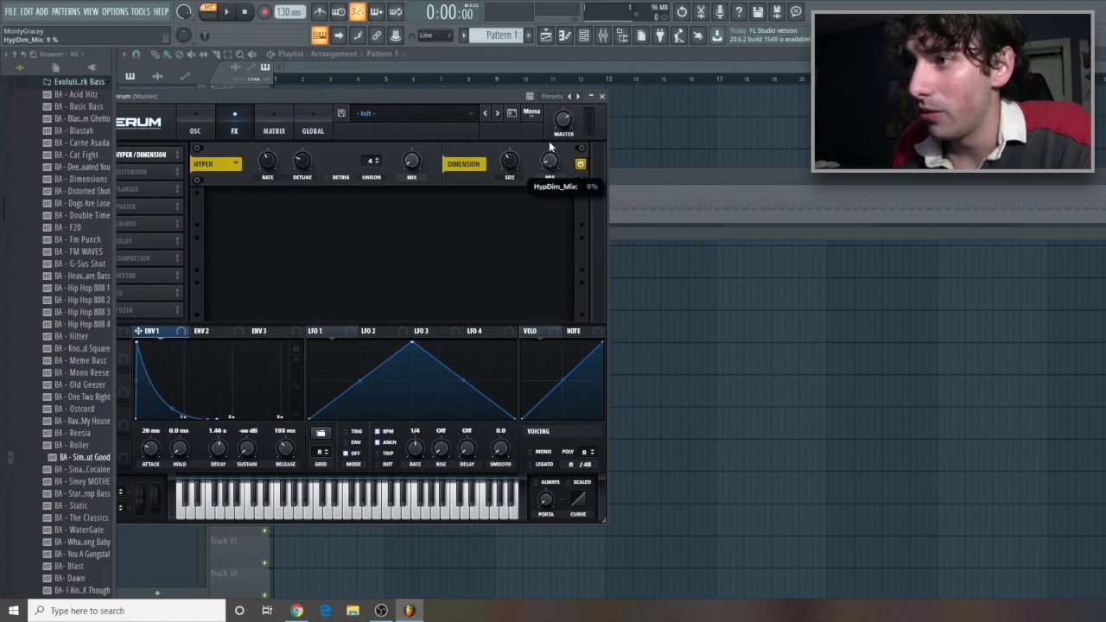
- Enable the Reverb effect in Plate mode with a 4 ms pre-delay and a 23% low cut
drag(447, 96, 555, 96)
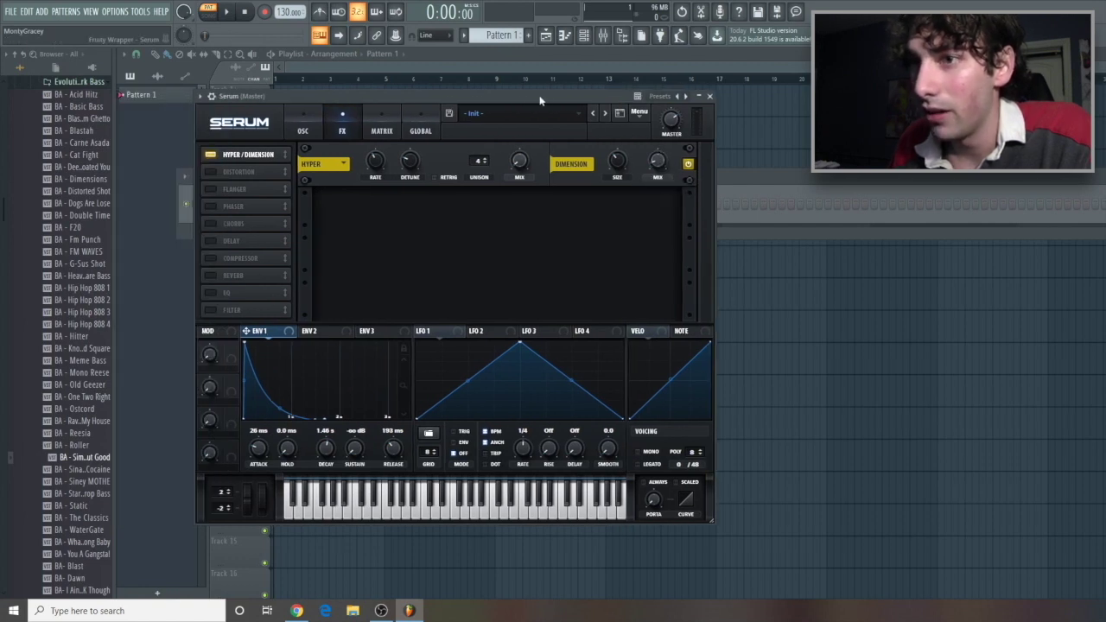
click(217, 274)
click(361, 205)
drag(445, 205, 437, 251)
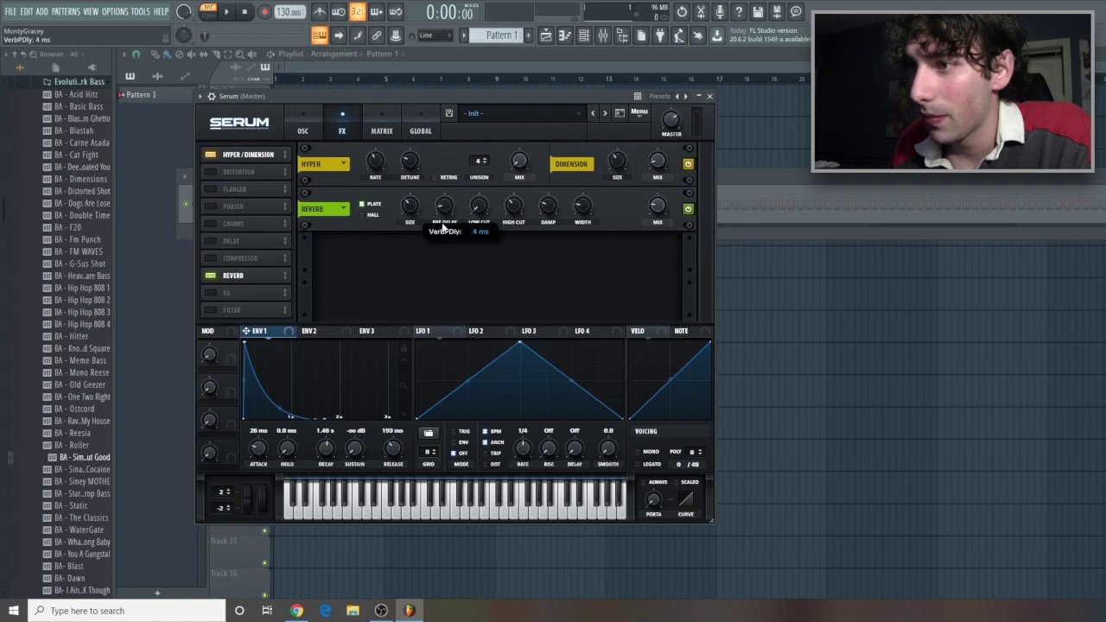
drag(475, 213, 470, 189)
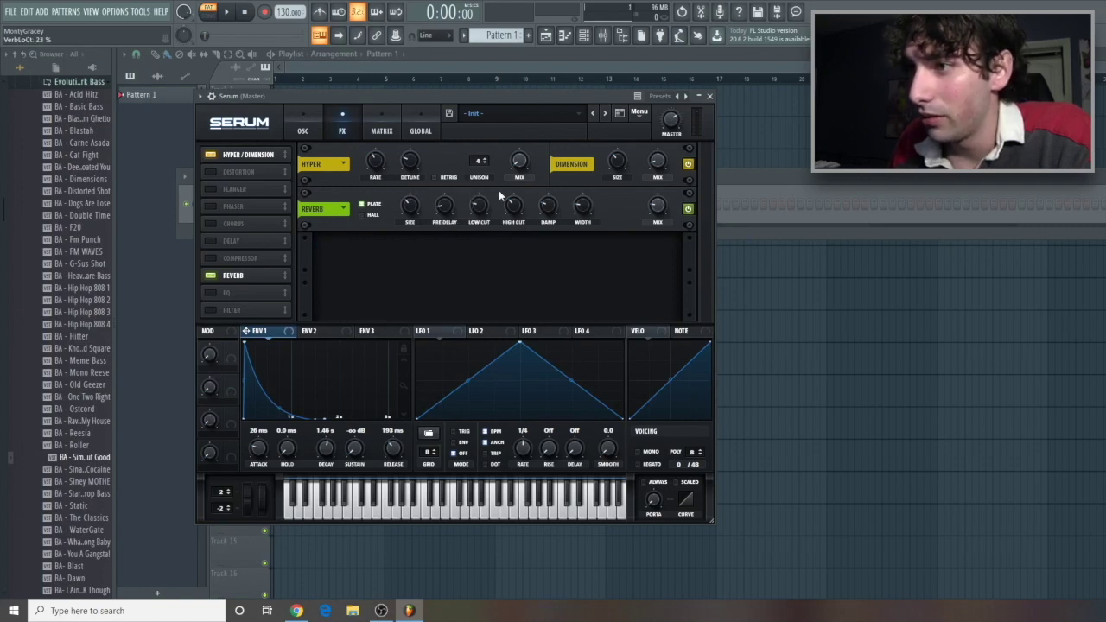
- Set the reverb's high cut to 54%, damp to 44% and mix to 32%, and raise its width
drag(517, 209, 512, 176)
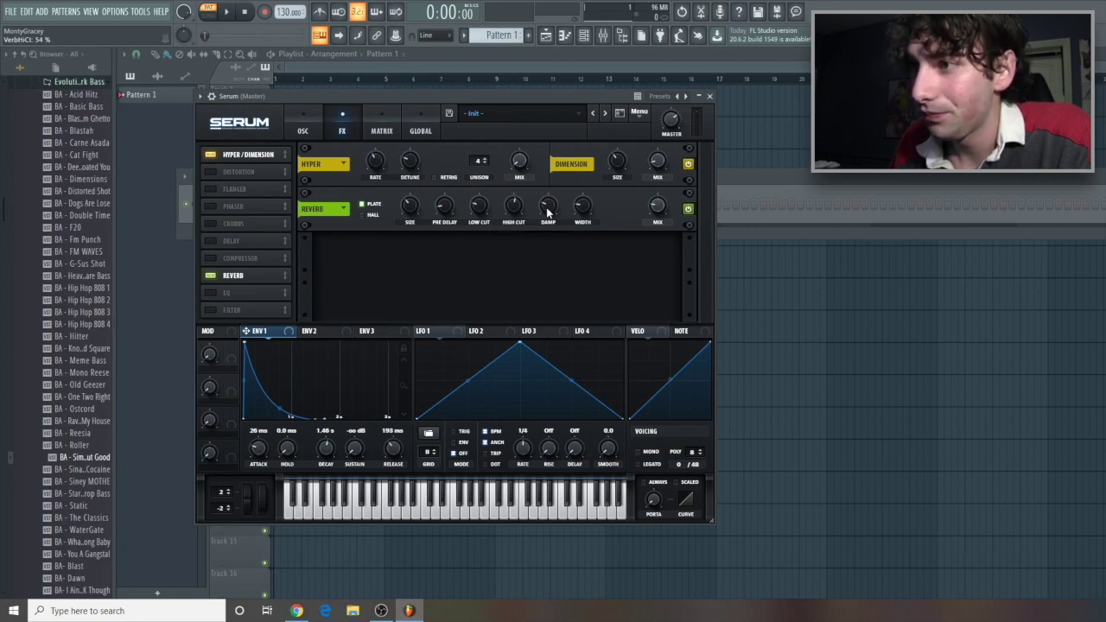
drag(544, 214, 539, 161)
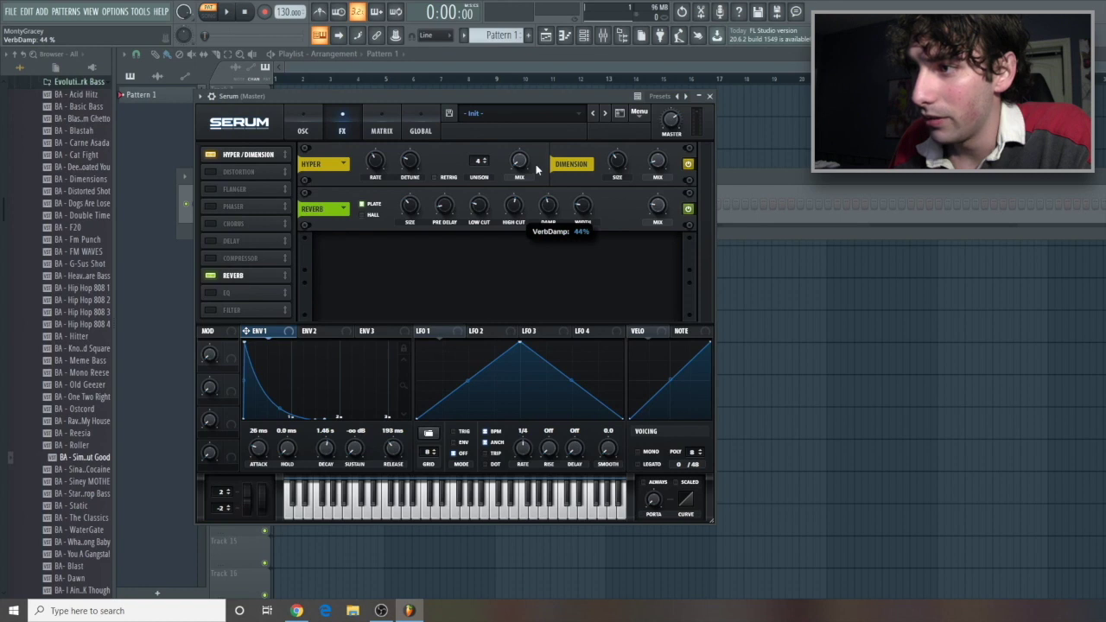
drag(584, 198, 579, 166)
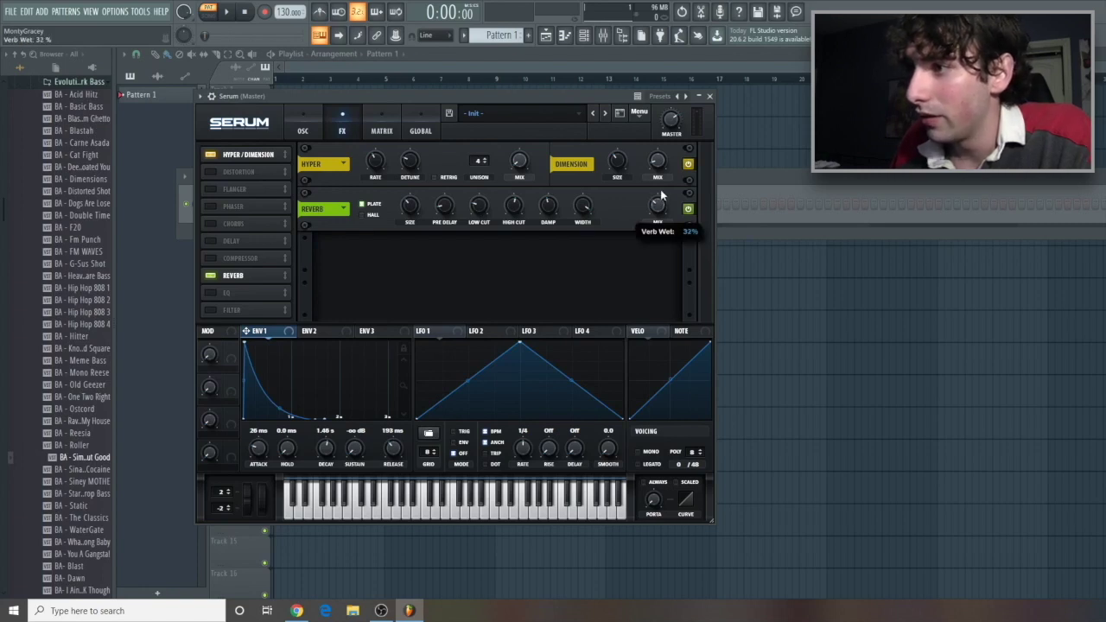
- Enable the Delay with a 1.035 right-time offset, filter it around 2503 Hz at 0.8 bandwidth, choose Ping-Pong mode and set the mix to 9%
drag(525, 97, 538, 92)
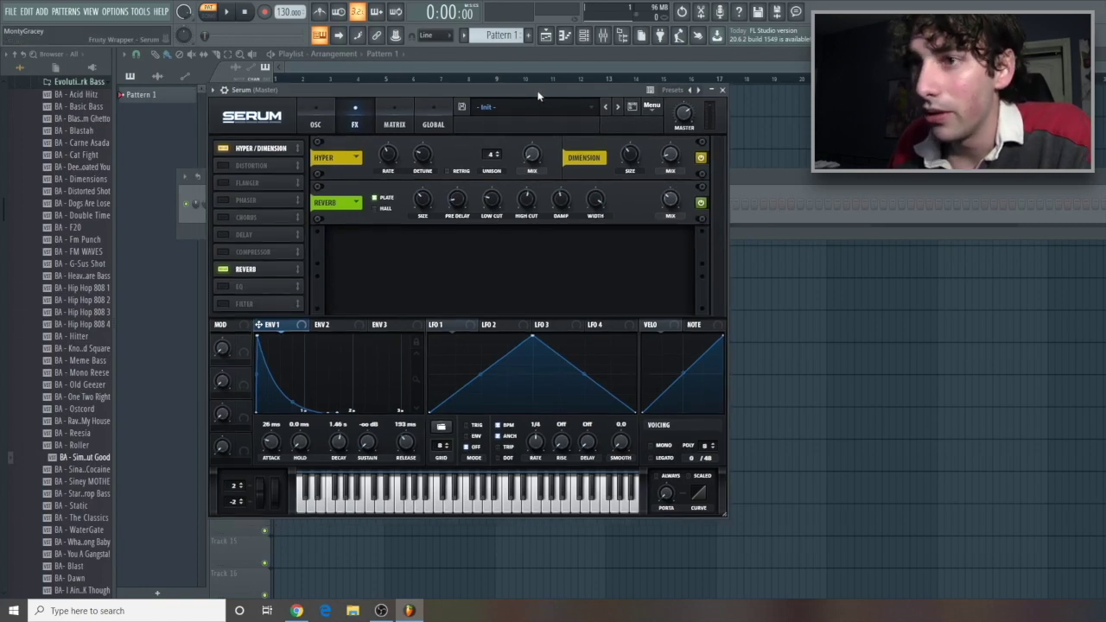
click(223, 234)
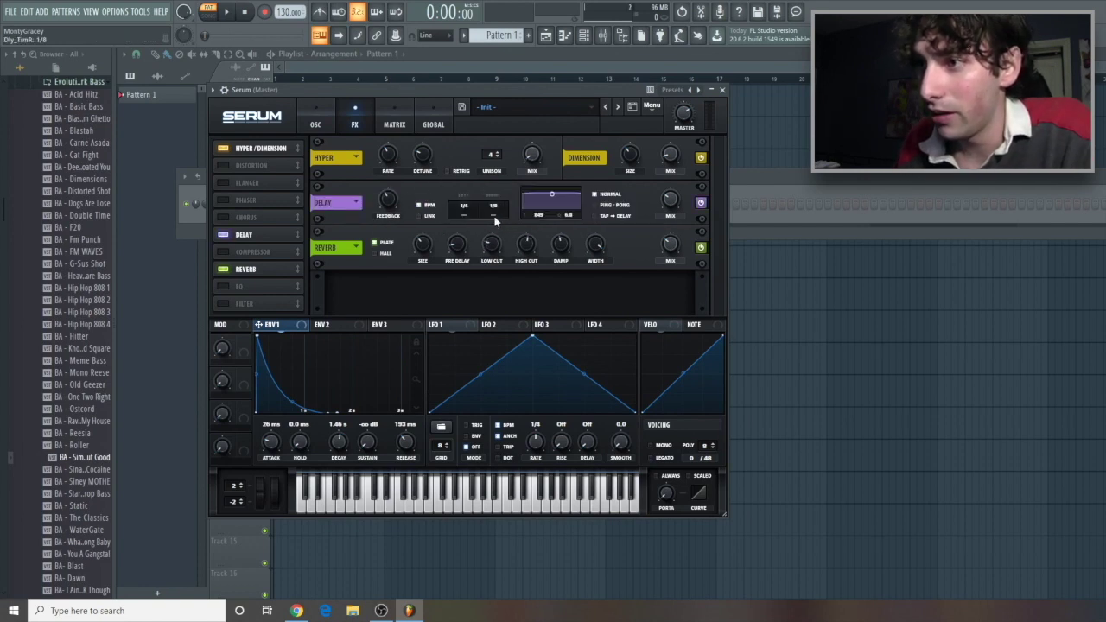
mouse_move(496, 217)
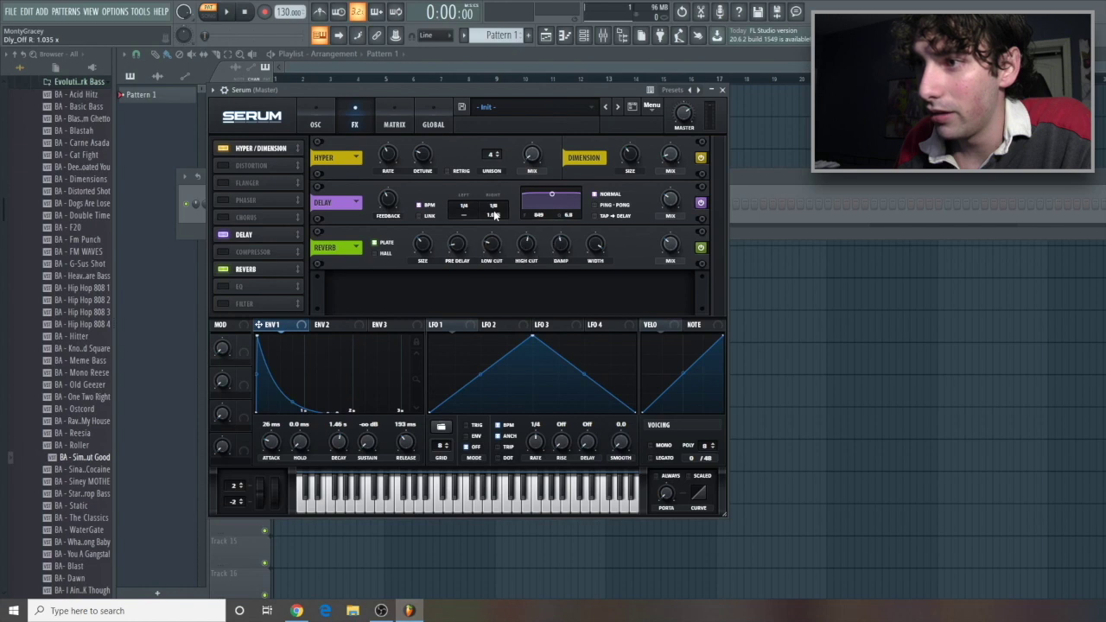
drag(552, 195, 563, 249)
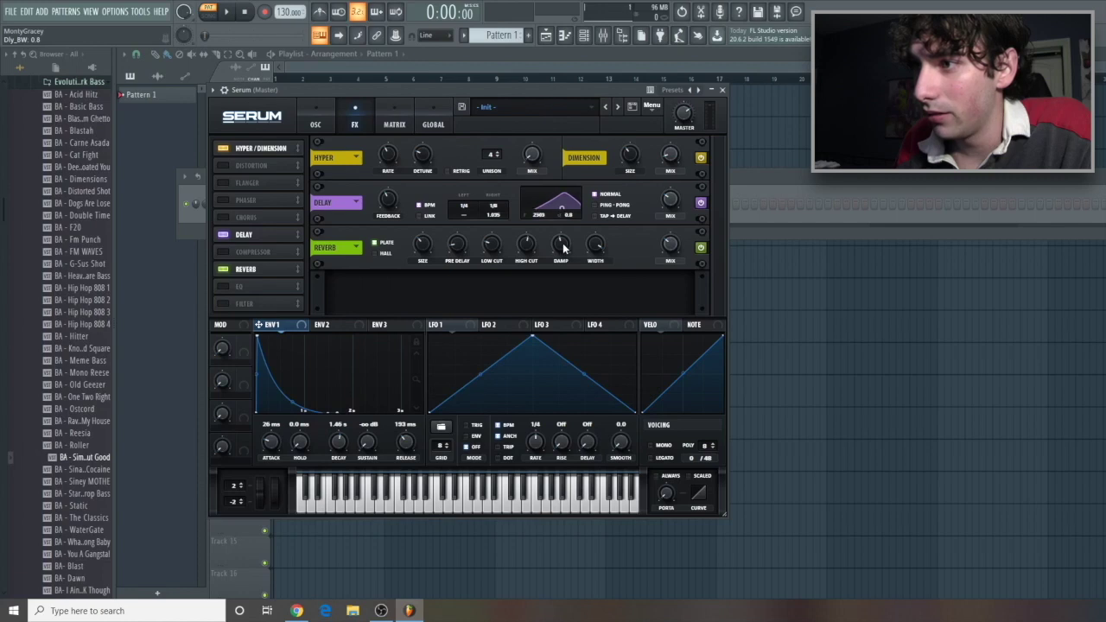
click(603, 204)
drag(669, 200, 664, 227)
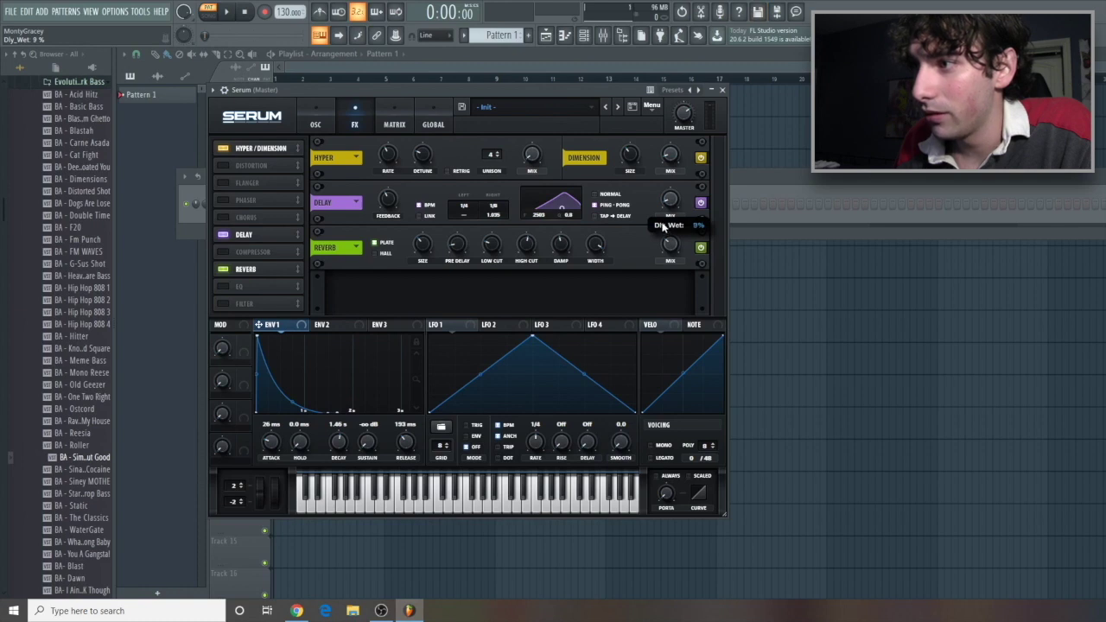
- Enable the Compressor, lower its threshold to about -35 dB, set the ratio to 1.3:1 and shorten the attack
click(223, 252)
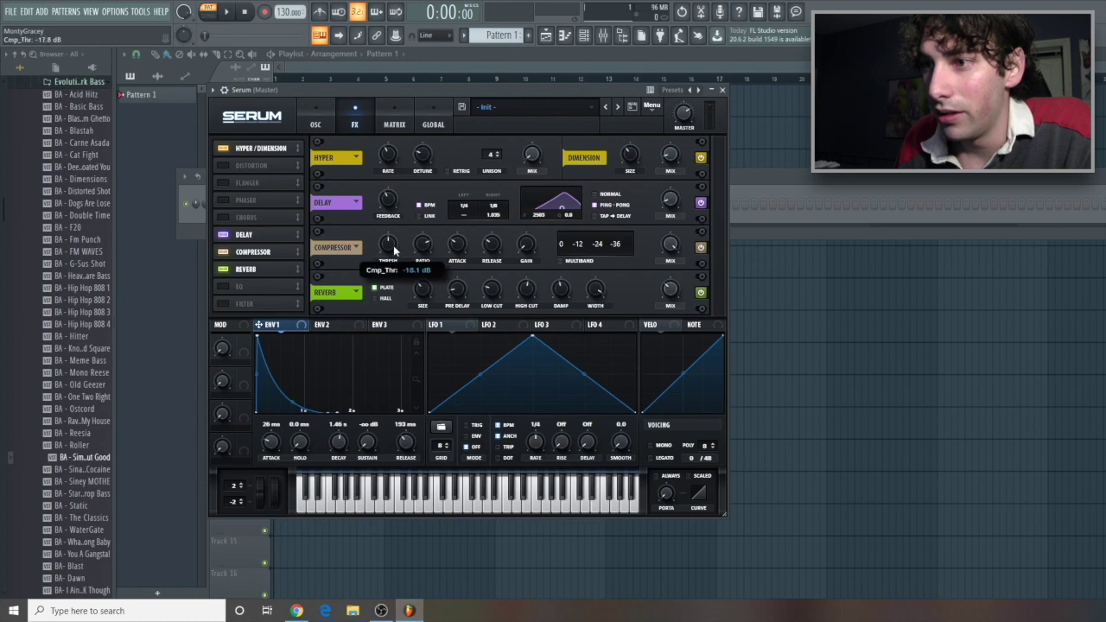
drag(393, 265, 395, 212)
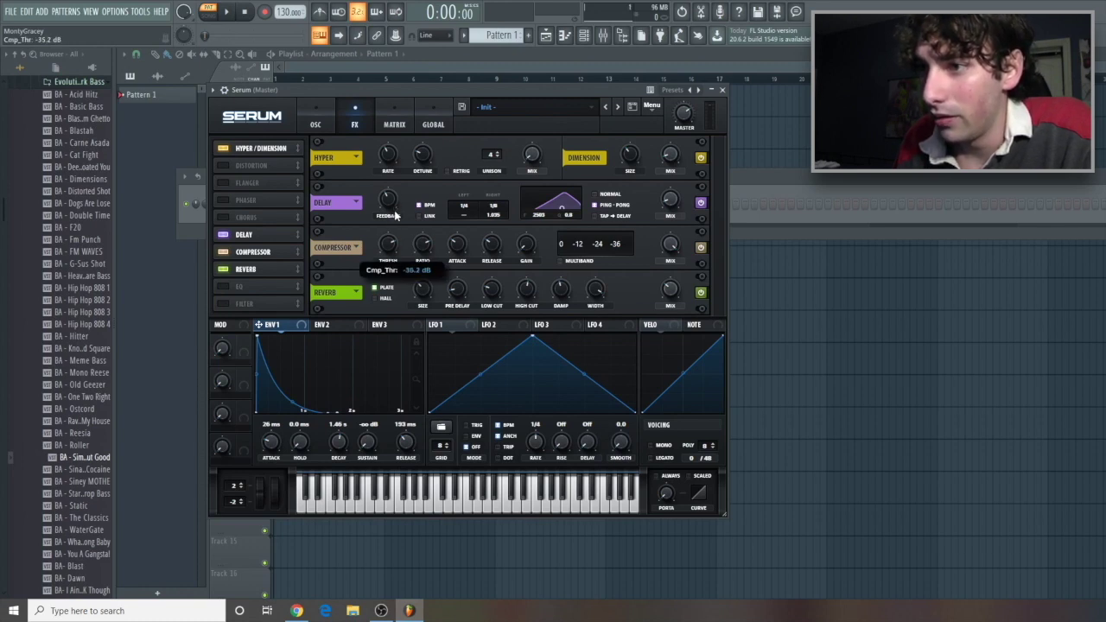
drag(423, 244, 410, 296)
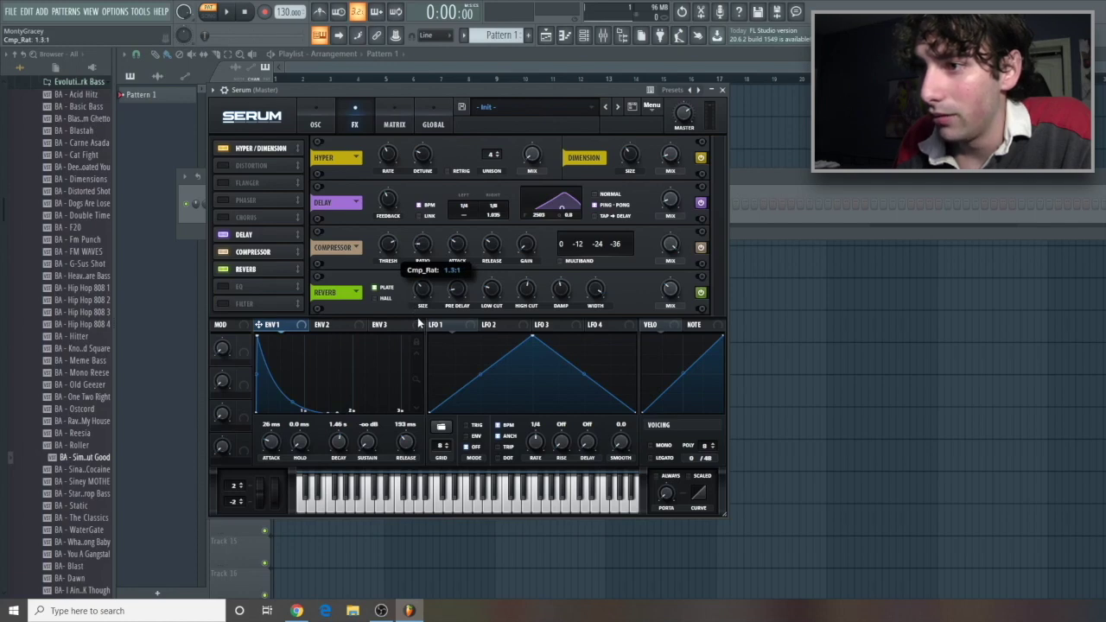
mouse_move(456, 247)
mouse_down()
mouse_move(455, 259)
mouse_move(448, 251)
mouse_up()
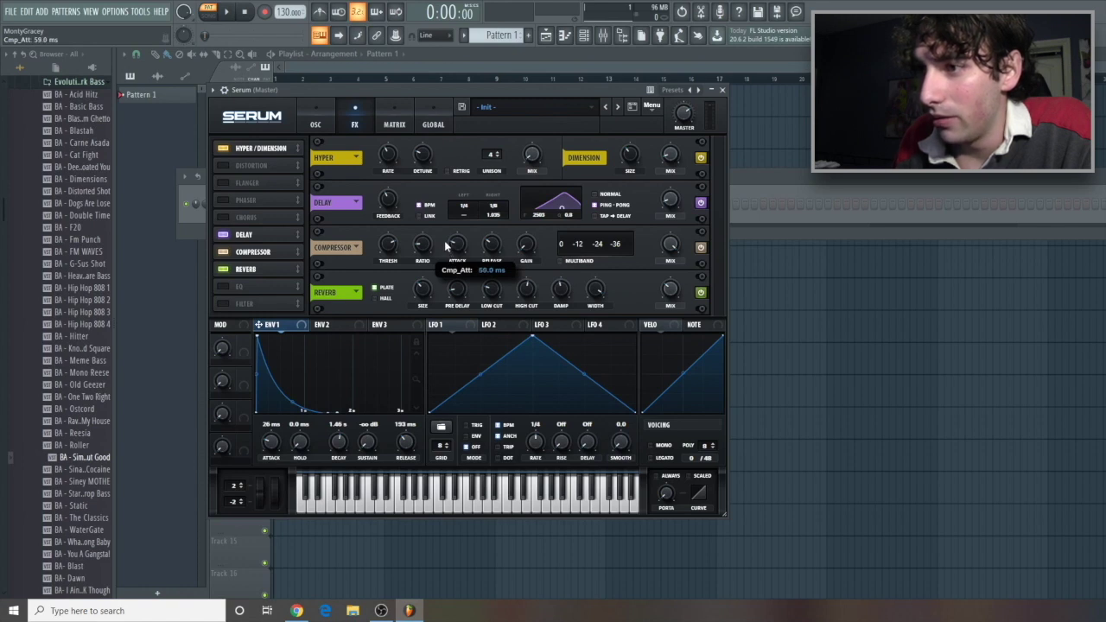
- Lengthen the compressor's release to about 230 ms, set its gain to about 7.1 dB and enable multiband compression
drag(486, 246, 483, 214)
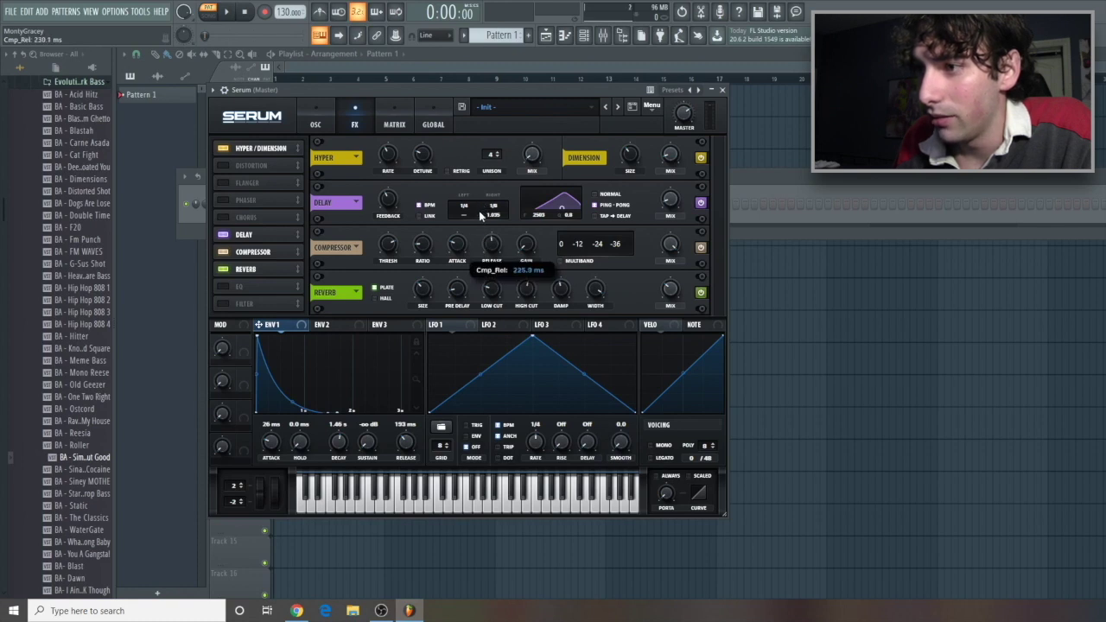
drag(482, 214, 483, 215)
drag(528, 249, 523, 223)
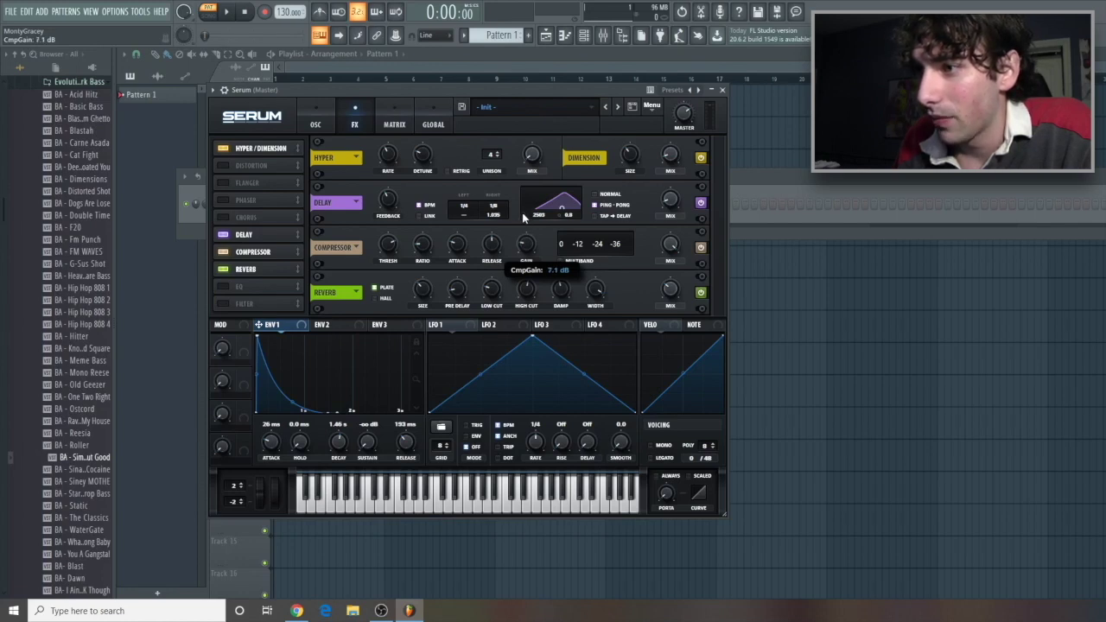
click(558, 260)
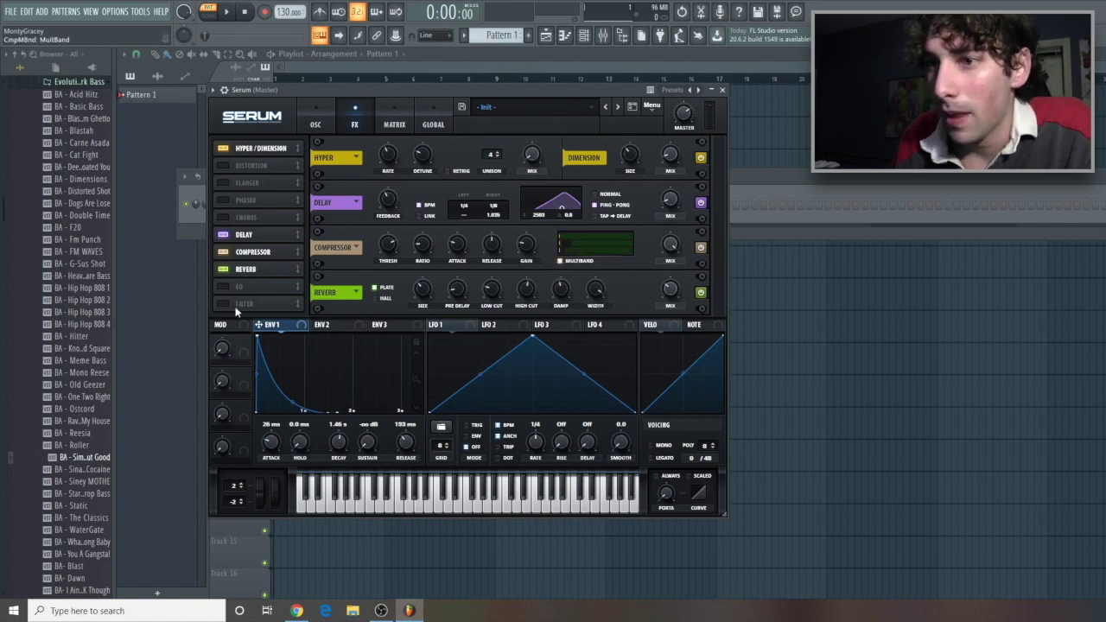
- Enable the EQ effect and set its high band to 634 Hz with a gain of -2.1 dB
click(224, 286)
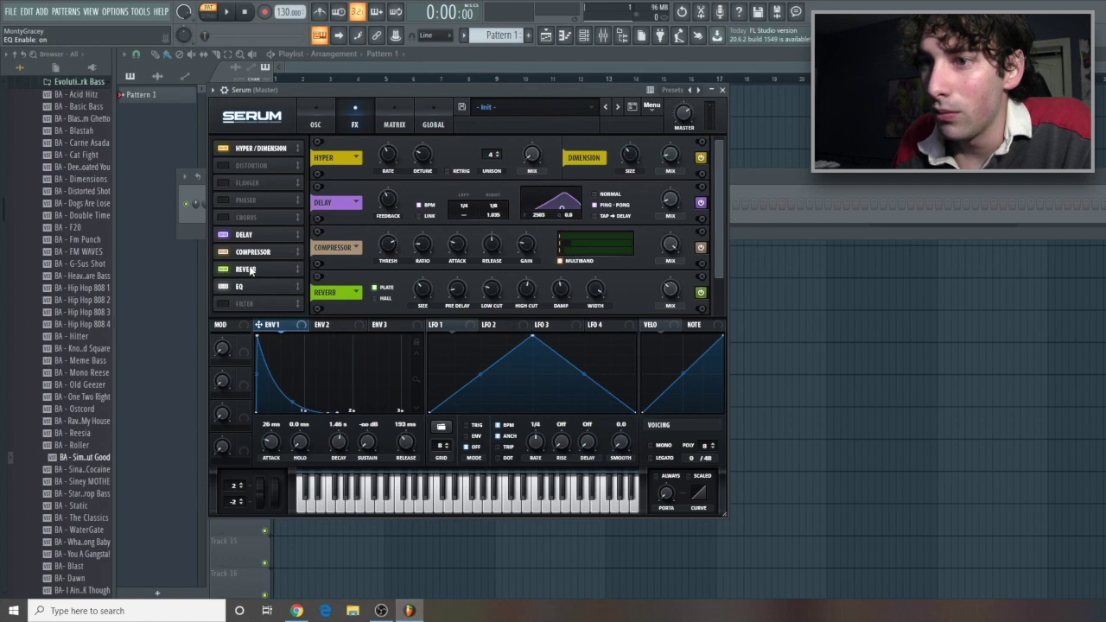
click(237, 287)
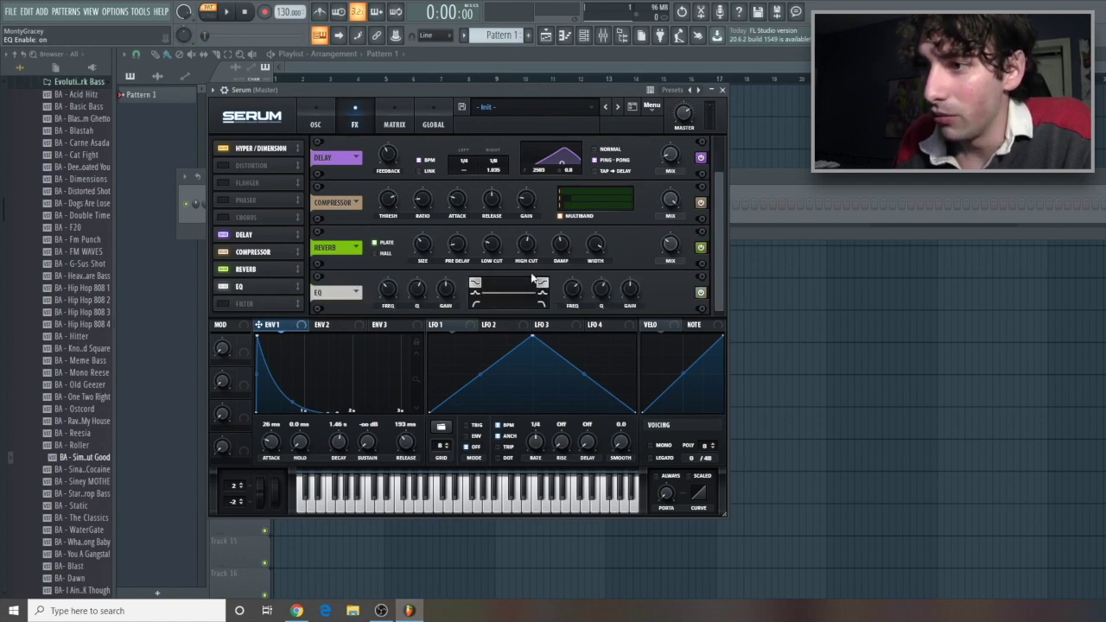
mouse_move(570, 301)
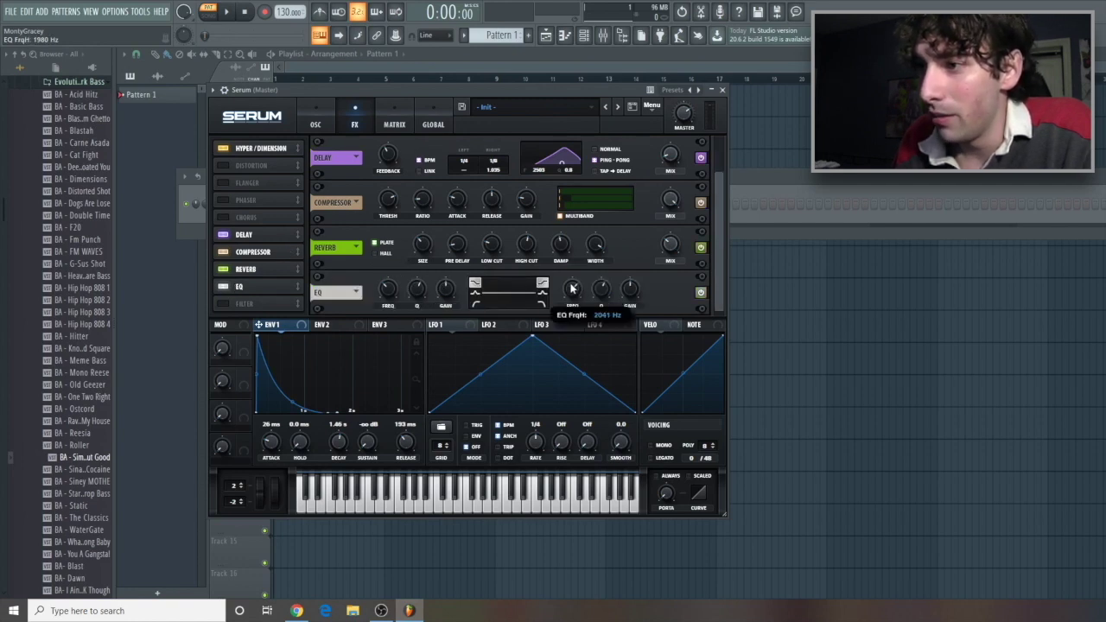
drag(570, 305, 572, 309)
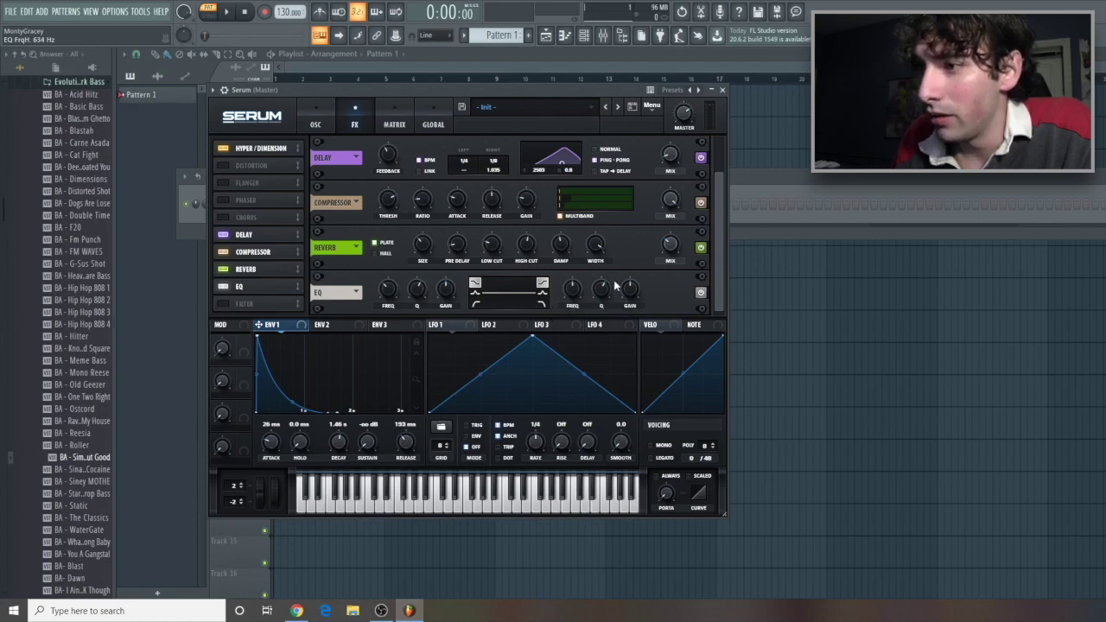
mouse_move(624, 295)
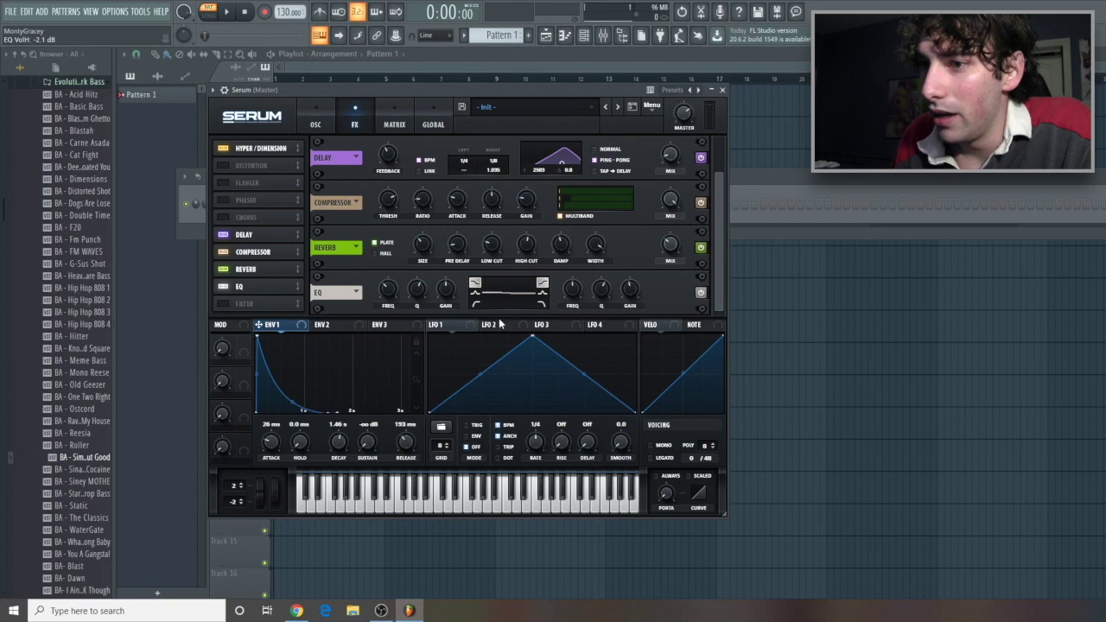
- Assign Envelope 2 to the EQ's high-band gain with an amount of 36 and audition the sound
click(345, 325)
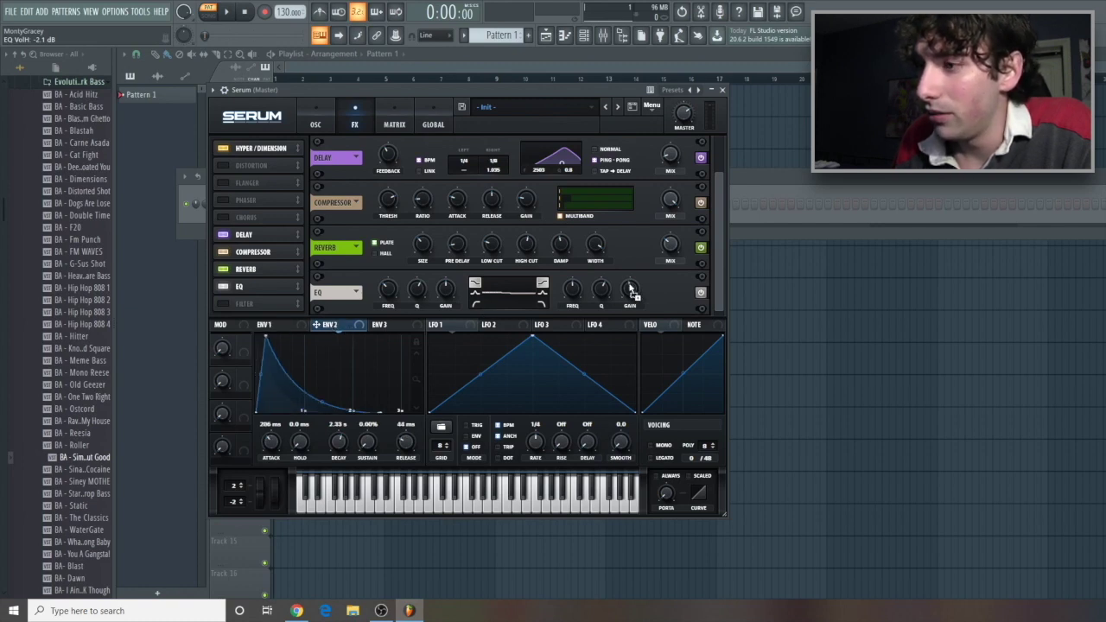
drag(630, 291, 629, 284)
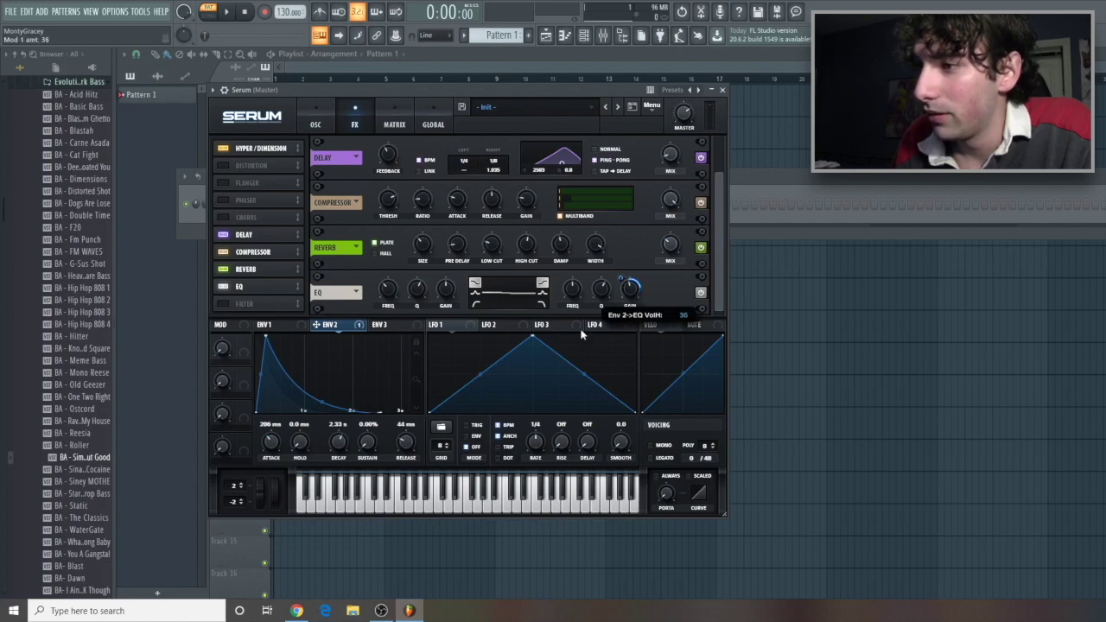
click(486, 505)
click(512, 492)
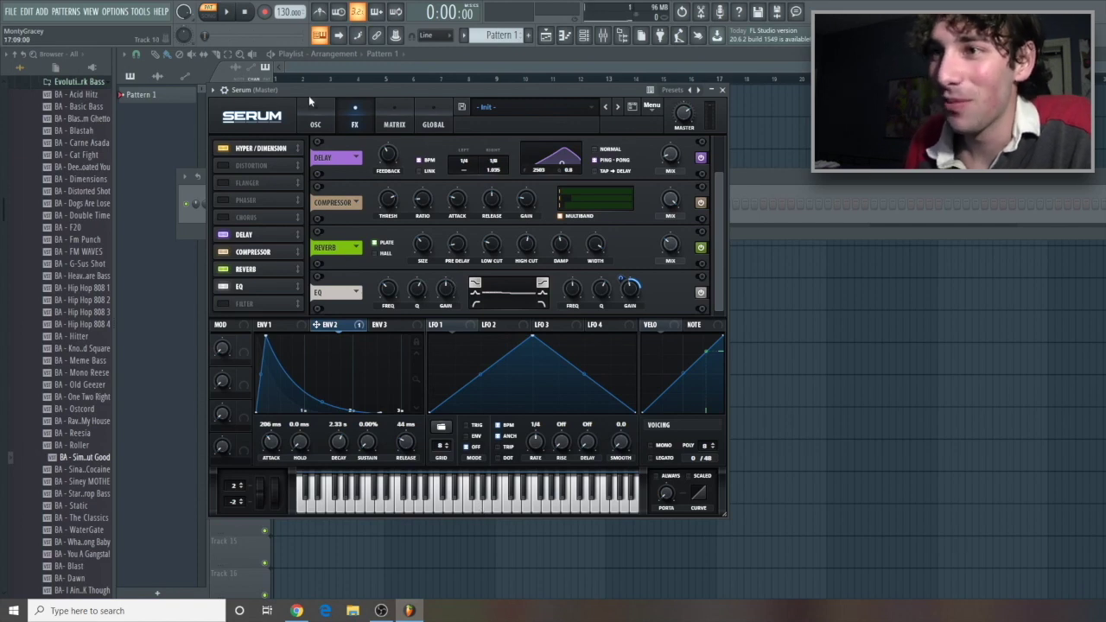
- Assign Envelope 2 to the filter cutoff with an amount of 37 and play a test note
click(325, 113)
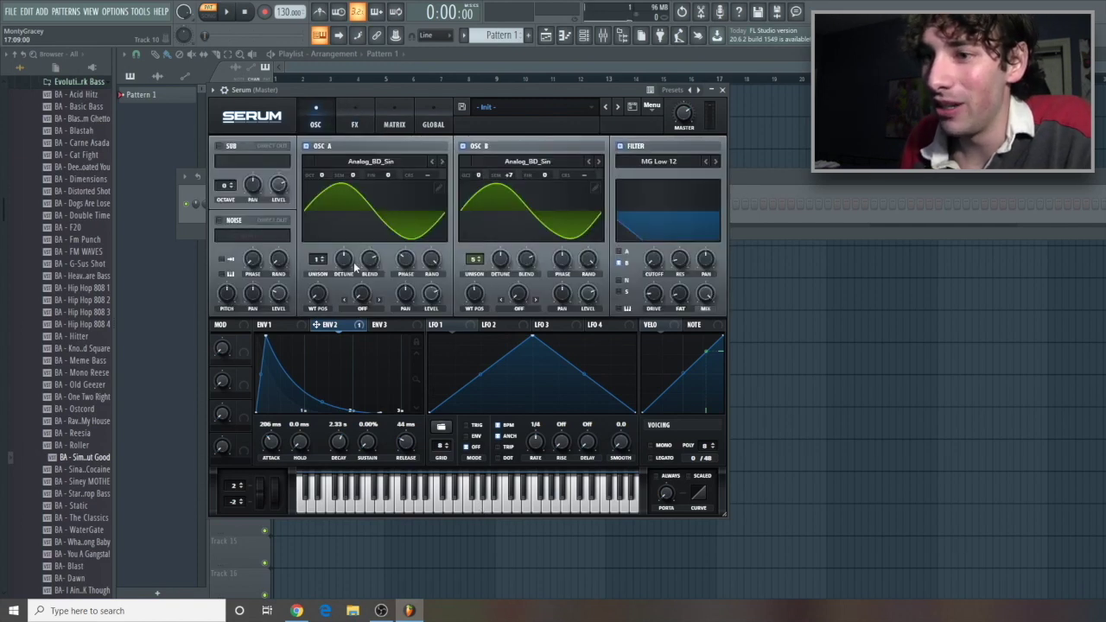
drag(359, 331, 638, 284)
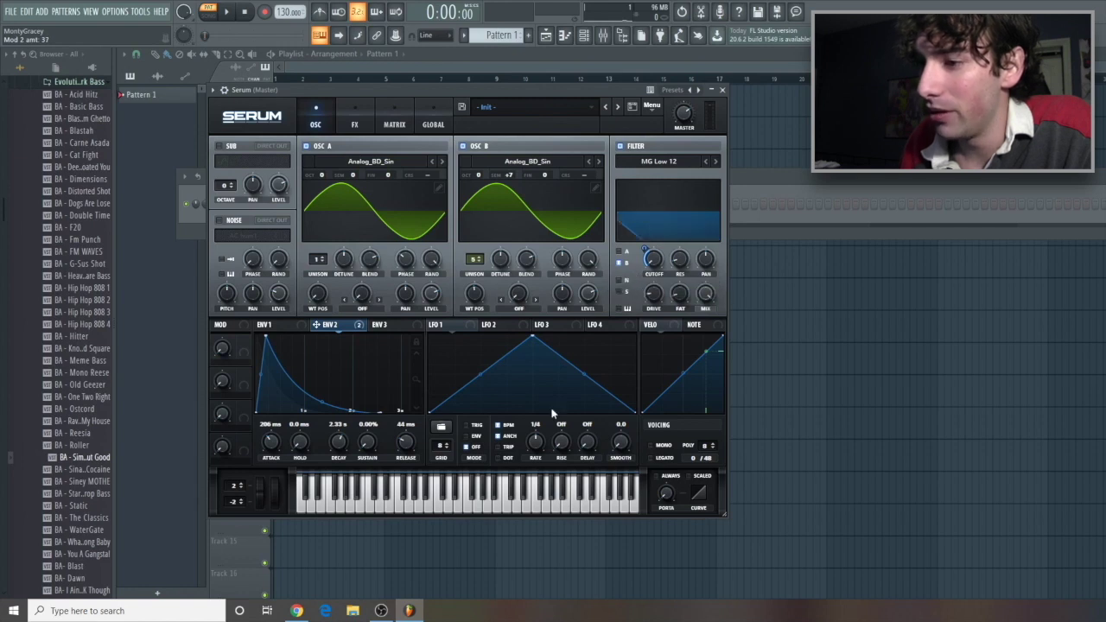
click(489, 507)
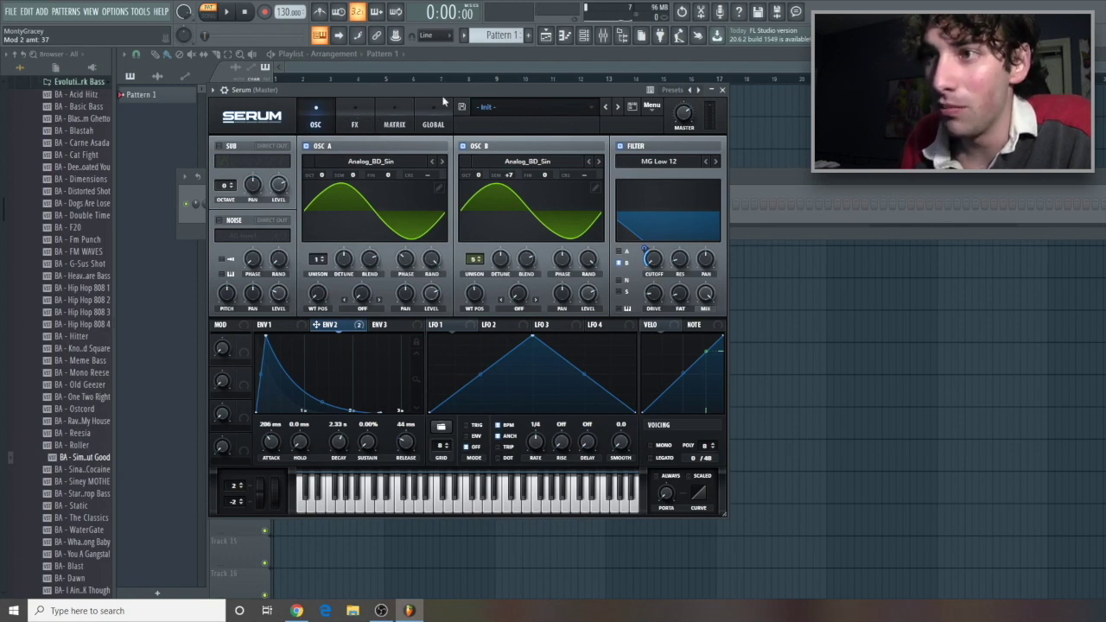
- Add a modulation route from Macro 1 to the filter cutoff, raise its amount and return to the oscillator page
click(394, 122)
click(237, 200)
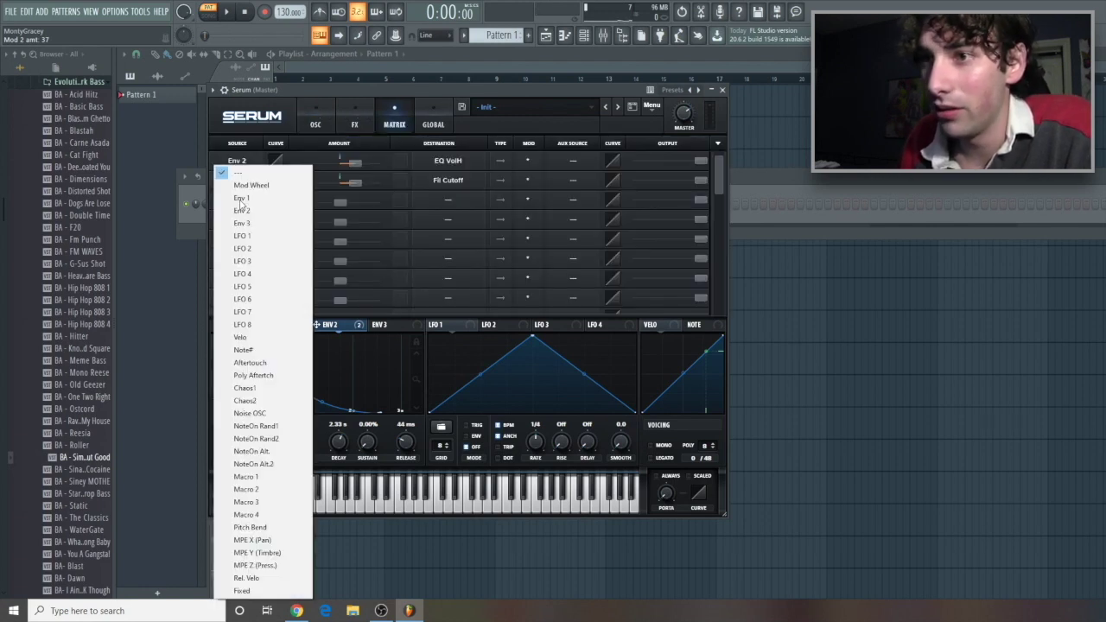
click(280, 476)
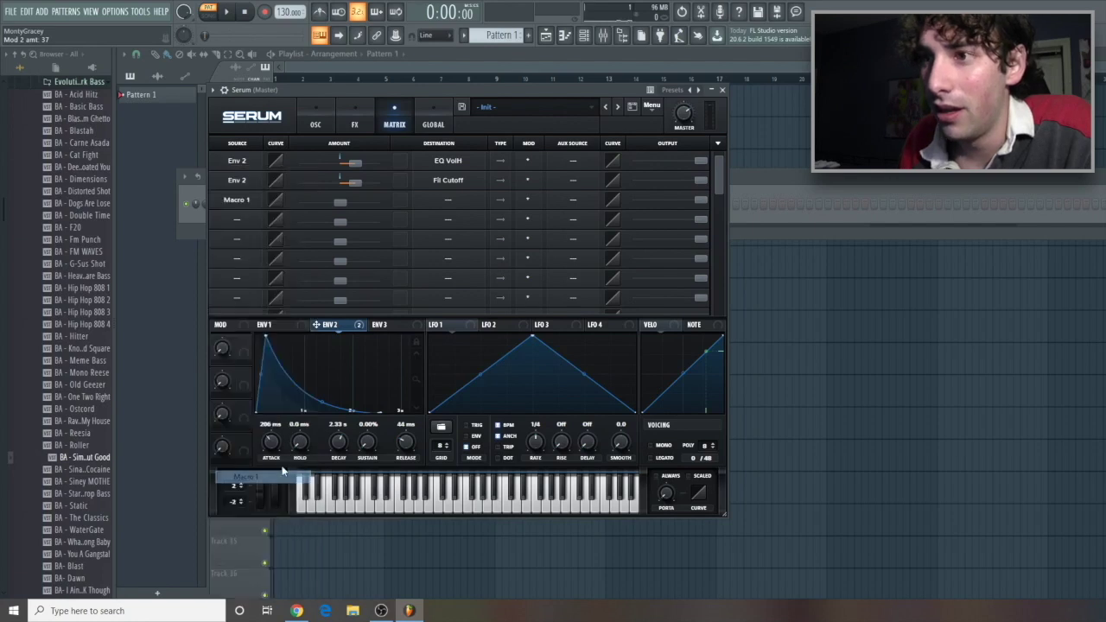
click(448, 200)
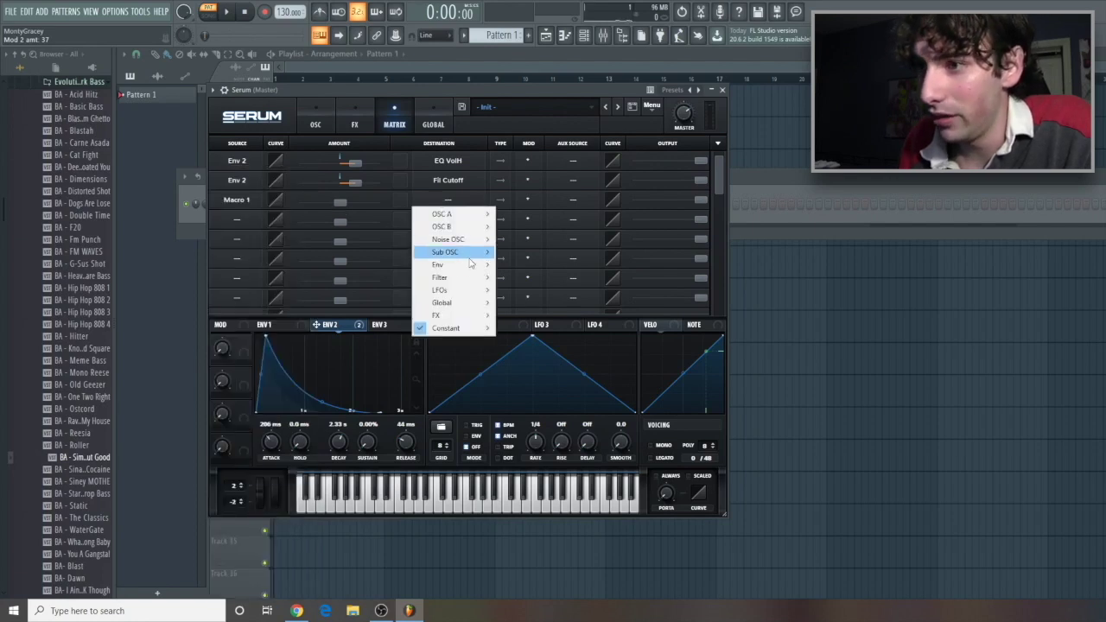
mouse_move(454, 277)
click(541, 279)
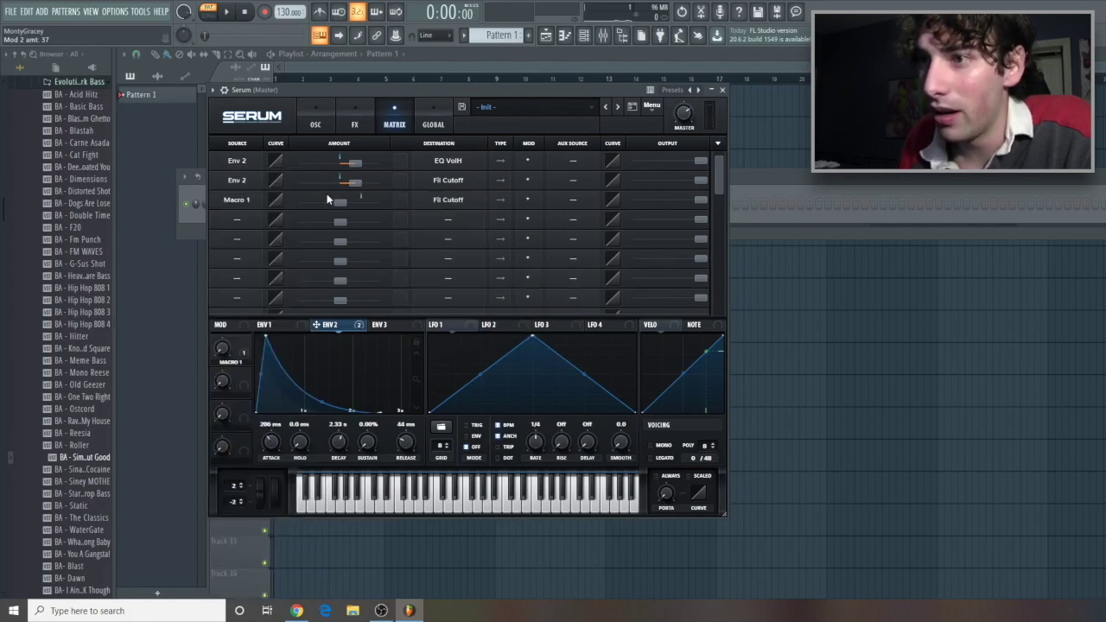
drag(337, 199, 802, 207)
click(315, 122)
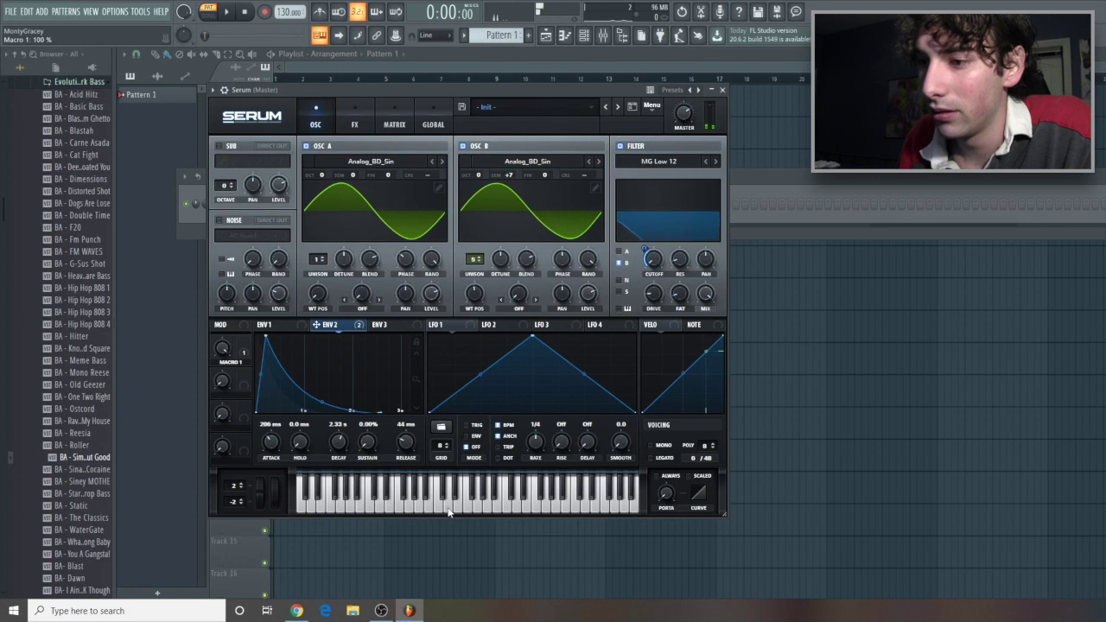
- Hide the browser, close the Serum window and open the Serum channel's piano roll
key(alt+F8)
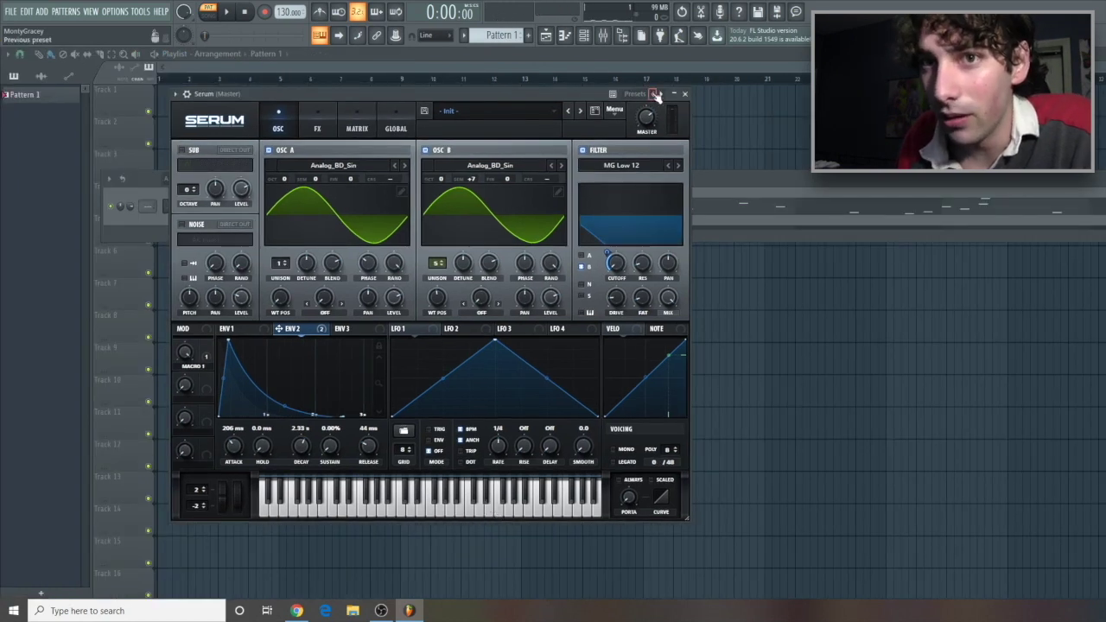
click(684, 94)
right_click(335, 204)
click(361, 208)
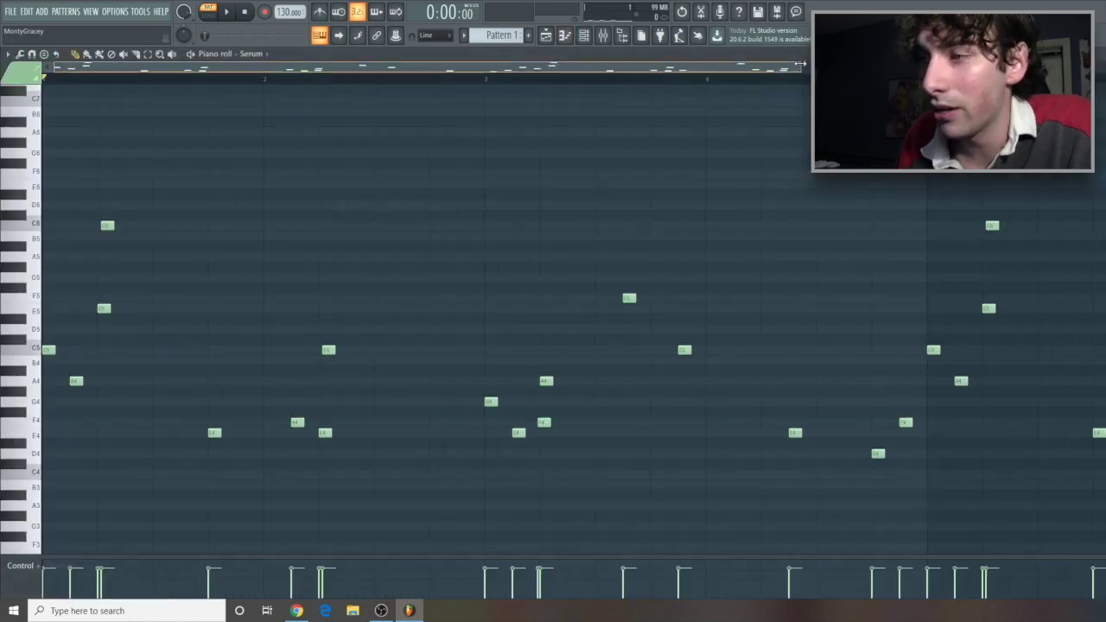
- Play back the whole melody in the piano roll to hear the finished patch, and stop playback
drag(801, 63, 856, 63)
key(space)
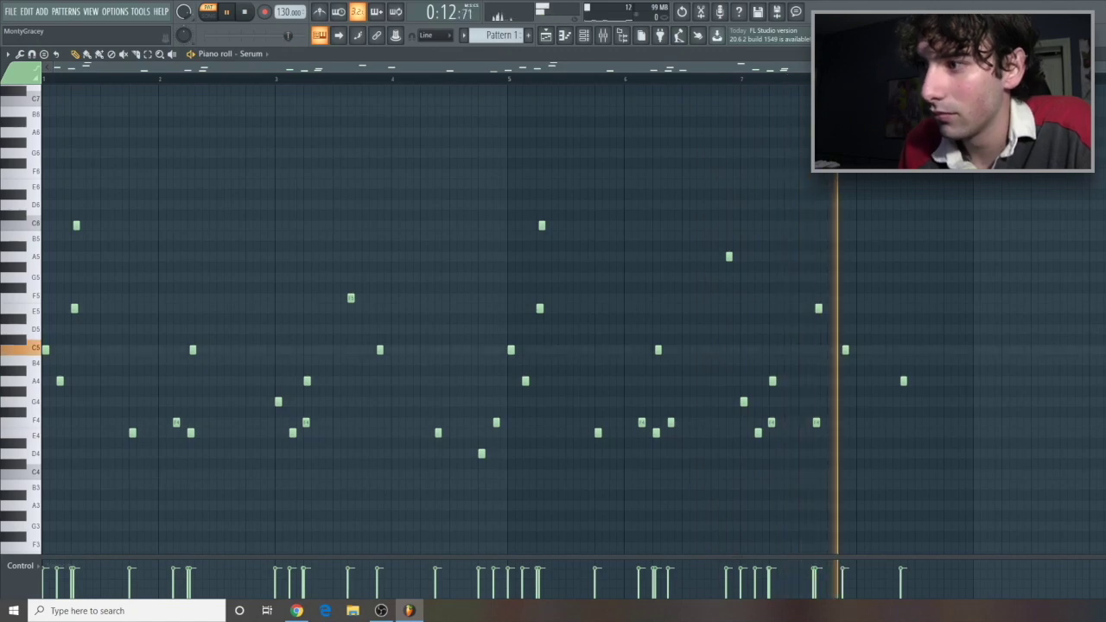
key(space)
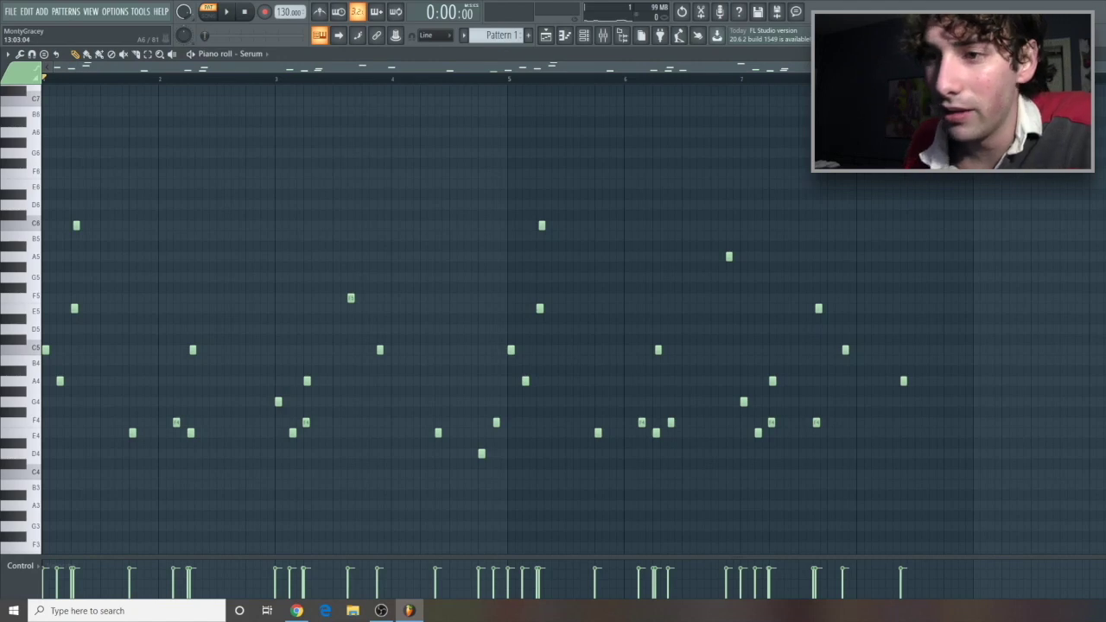
- Insert a second Serum instrument below the existing Serum channel and move its window clear of the channel rack
key(F7)
right_click(289, 205)
mouse_move(433, 282)
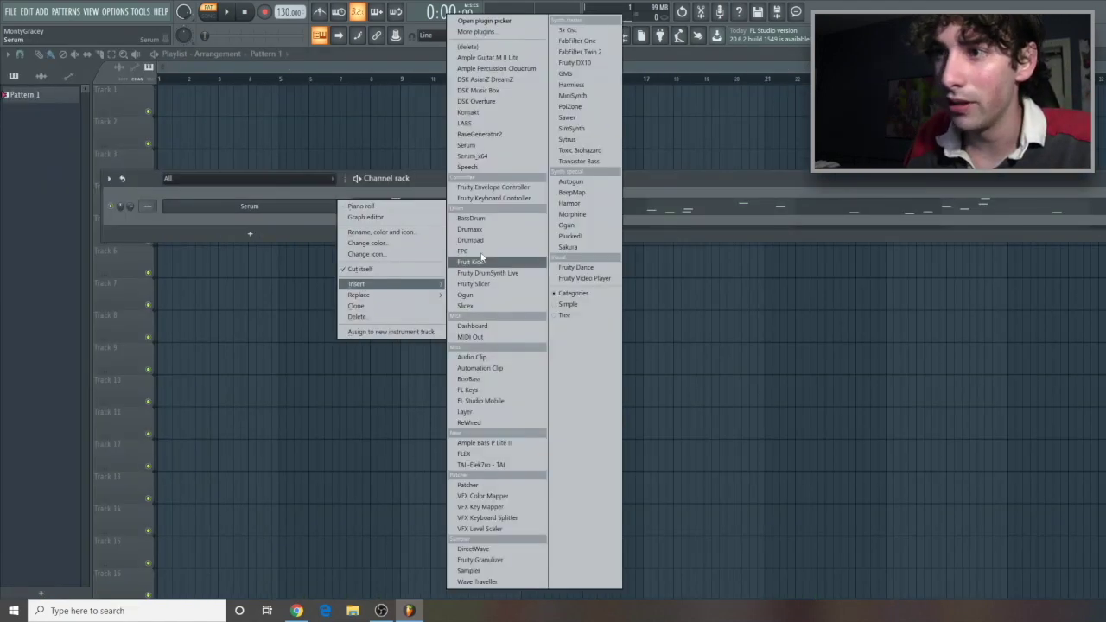
click(484, 147)
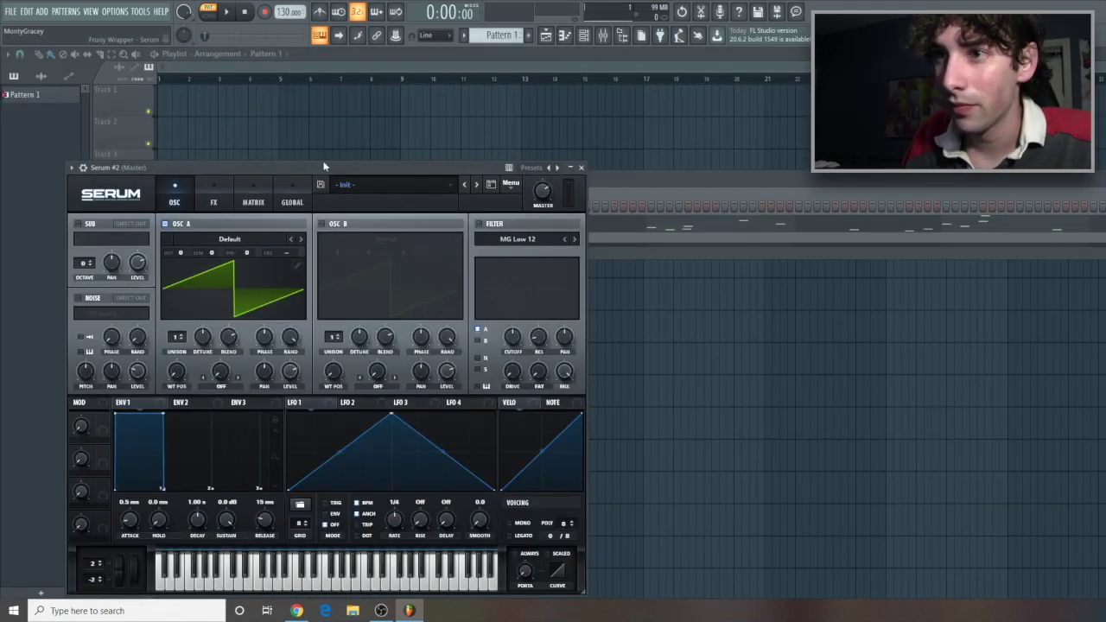
drag(317, 170, 382, 83)
- Load the Analog_BD_Sin analog wavetable into oscillator A of the second Serum instrument
click(307, 155)
mouse_move(302, 168)
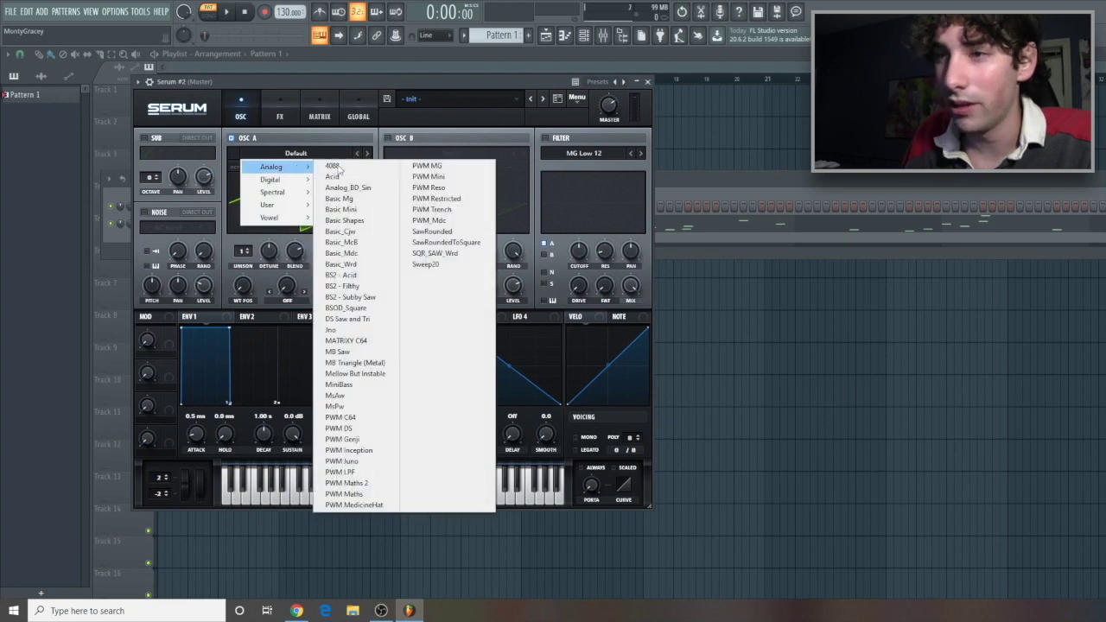
click(348, 188)
drag(389, 76, 378, 94)
- Enable oscillator B, load the Analog_BD_Sin wavetable into it and set its octave to -1
click(377, 156)
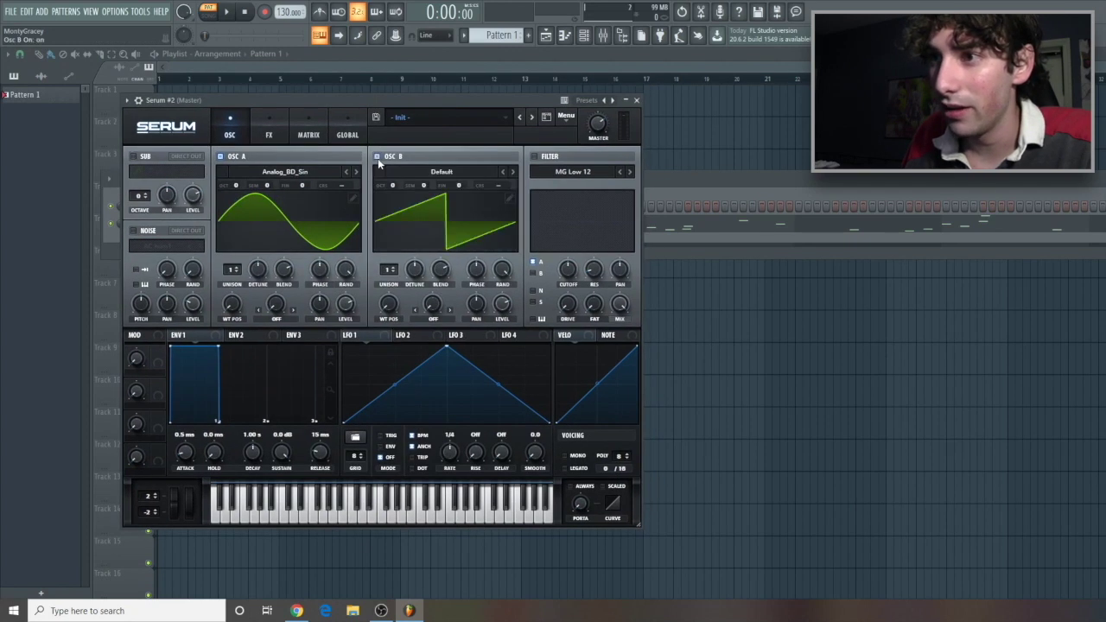
click(385, 172)
mouse_move(419, 186)
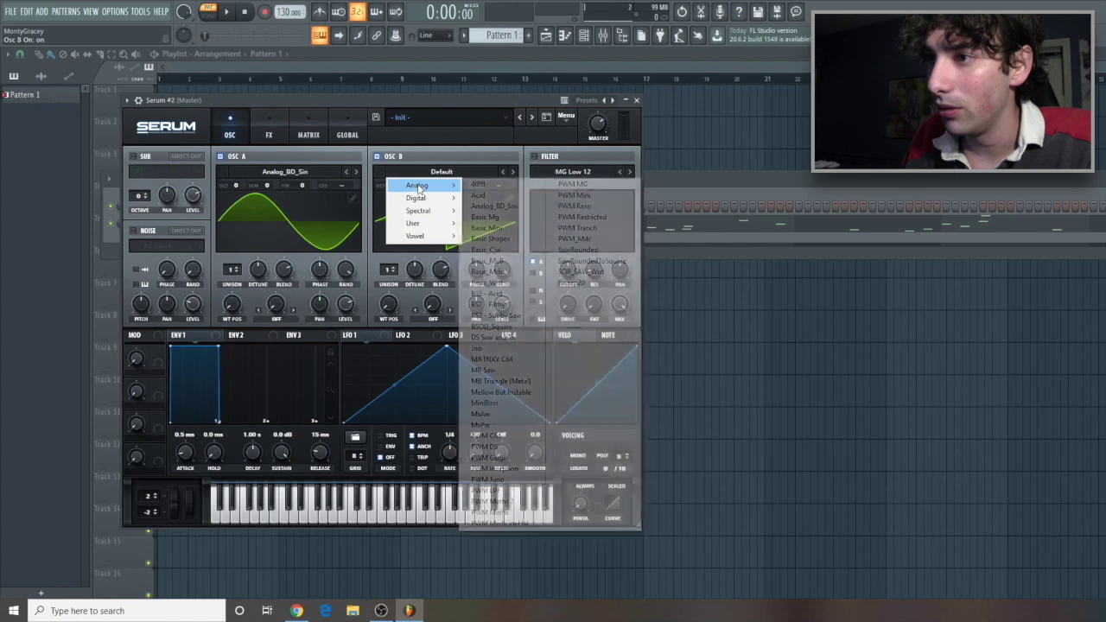
click(492, 206)
drag(376, 102, 390, 102)
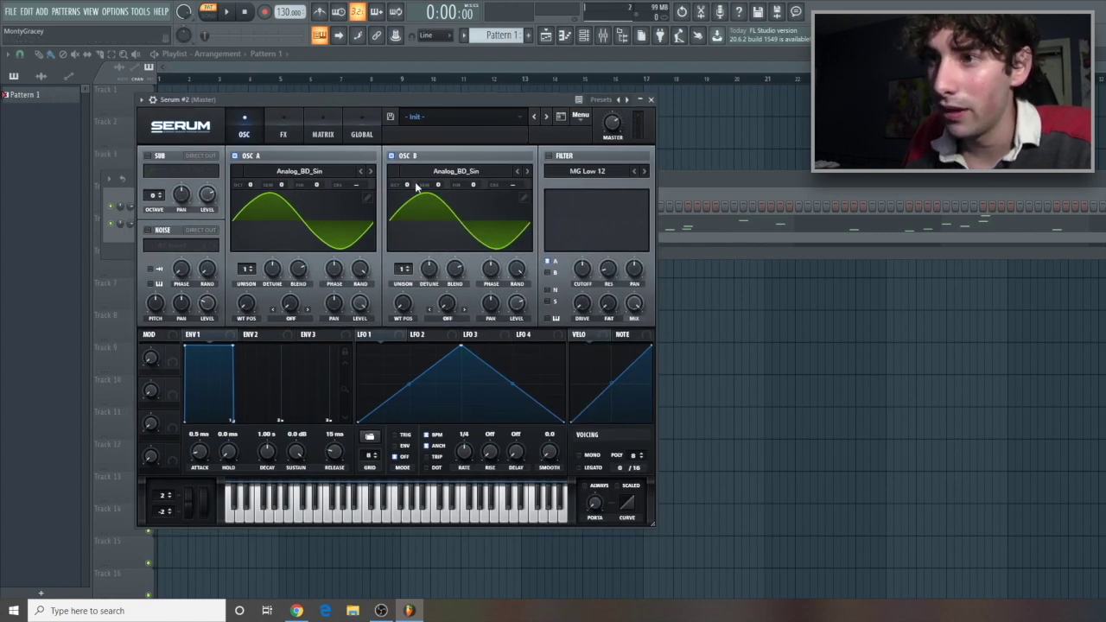
mouse_move(406, 191)
drag(408, 200, 408, 209)
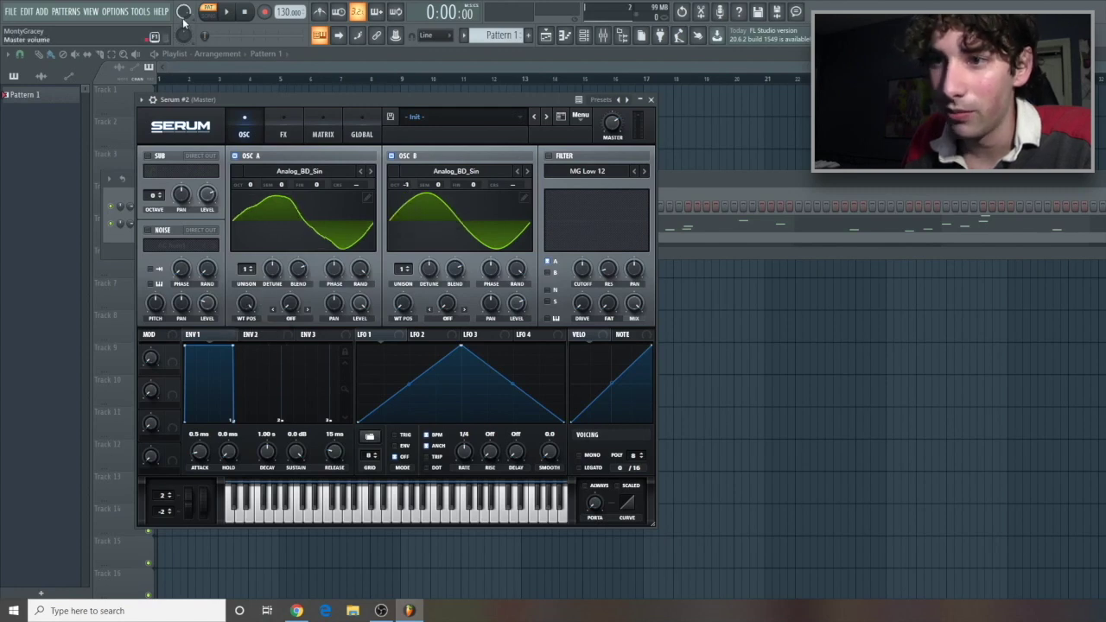
- Set oscillator A to 6 unison voices and choose Sync (Window Full) as its warp mode
drag(249, 270, 240, 221)
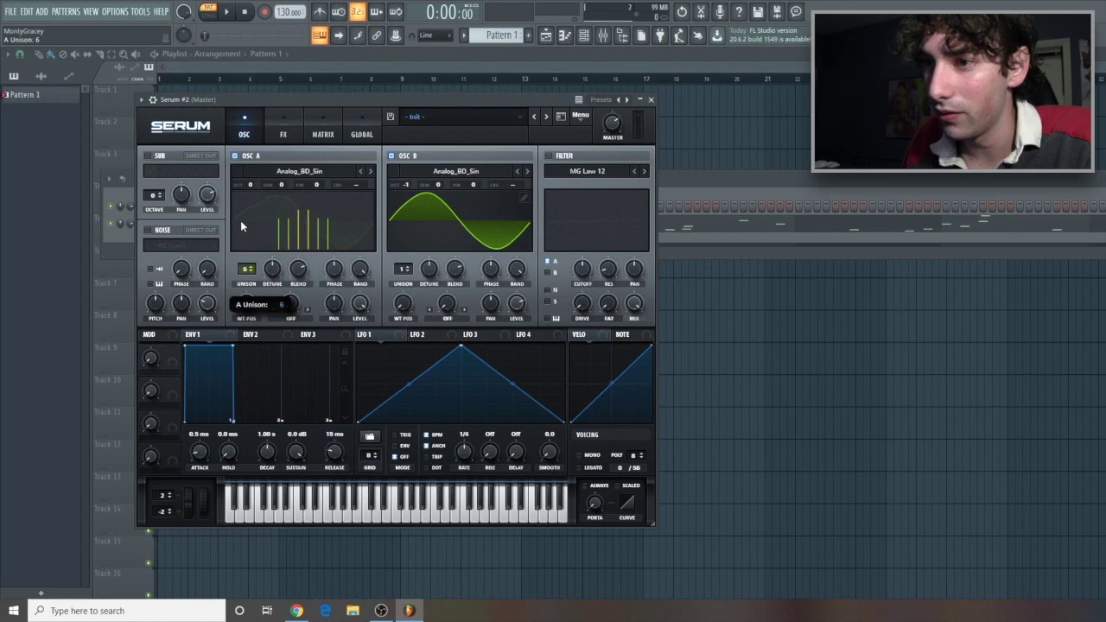
click(292, 317)
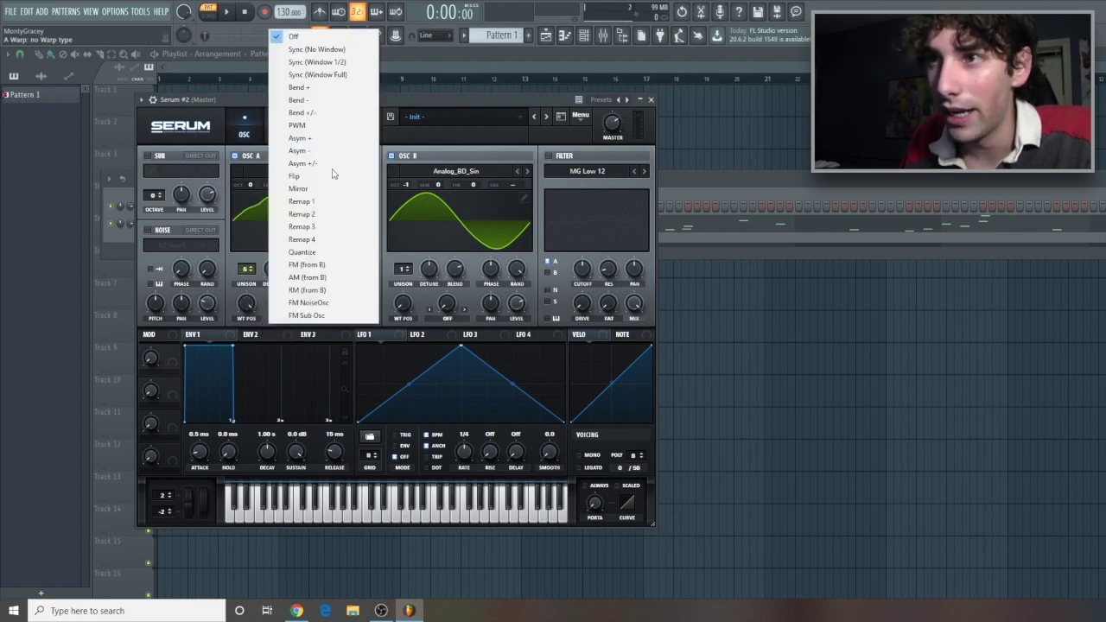
click(355, 74)
drag(456, 101, 419, 102)
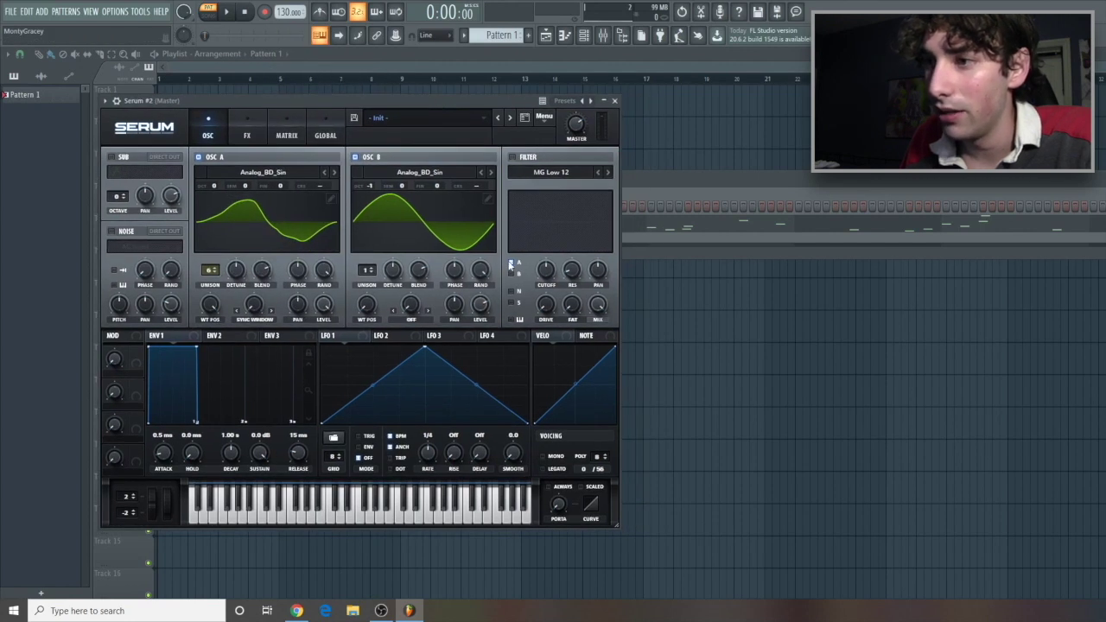
- Lower oscillator B's level to about 41% and set its wavetable position to 221
drag(473, 305, 474, 329)
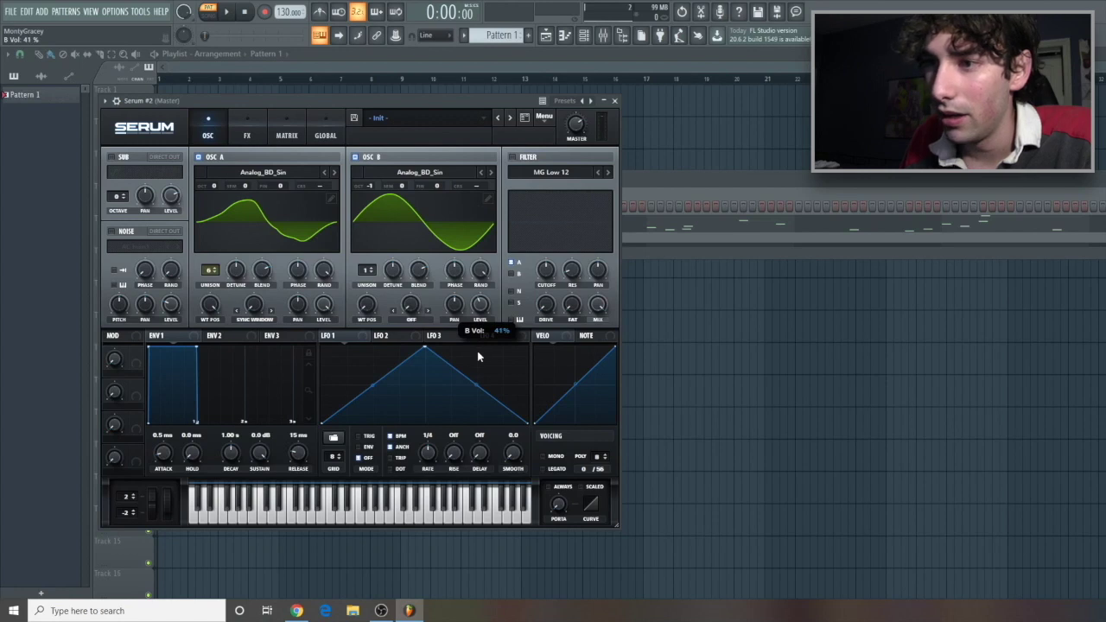
drag(366, 304, 343, 166)
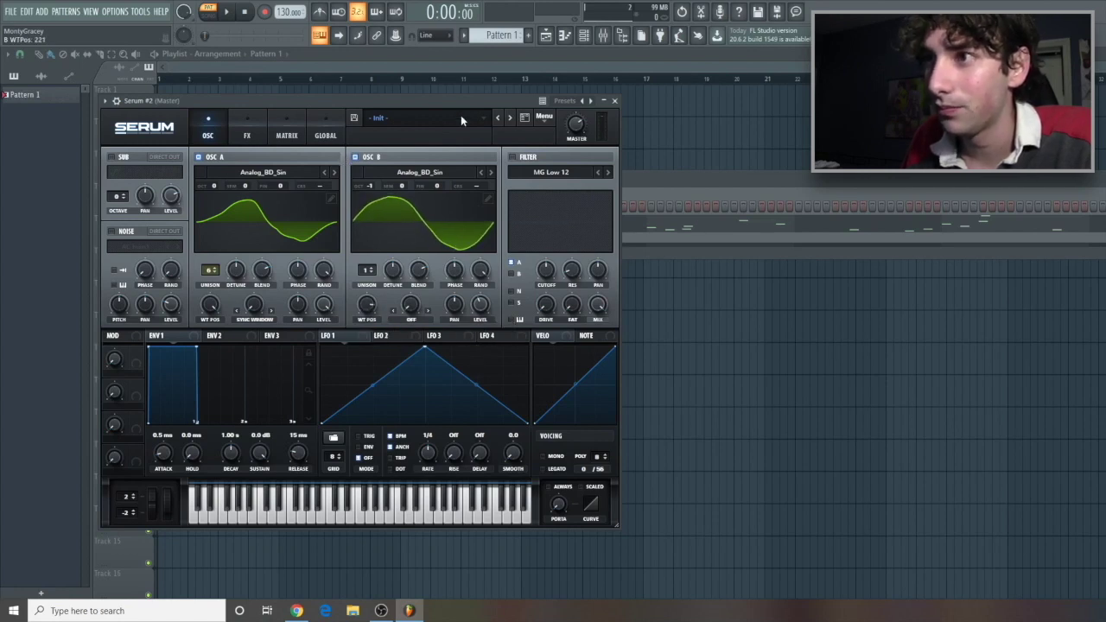
drag(439, 102, 396, 87)
- Enable the MG Low 12 filter, nudge its resonance up and route oscillators A and B, noise and sub through it
click(467, 143)
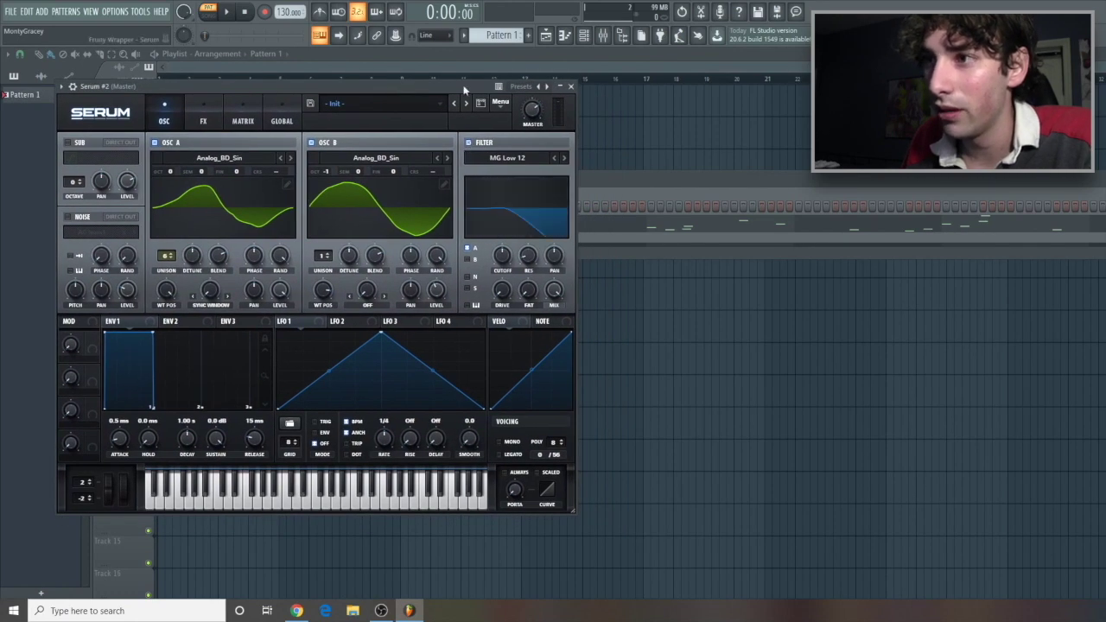
drag(463, 85, 449, 85)
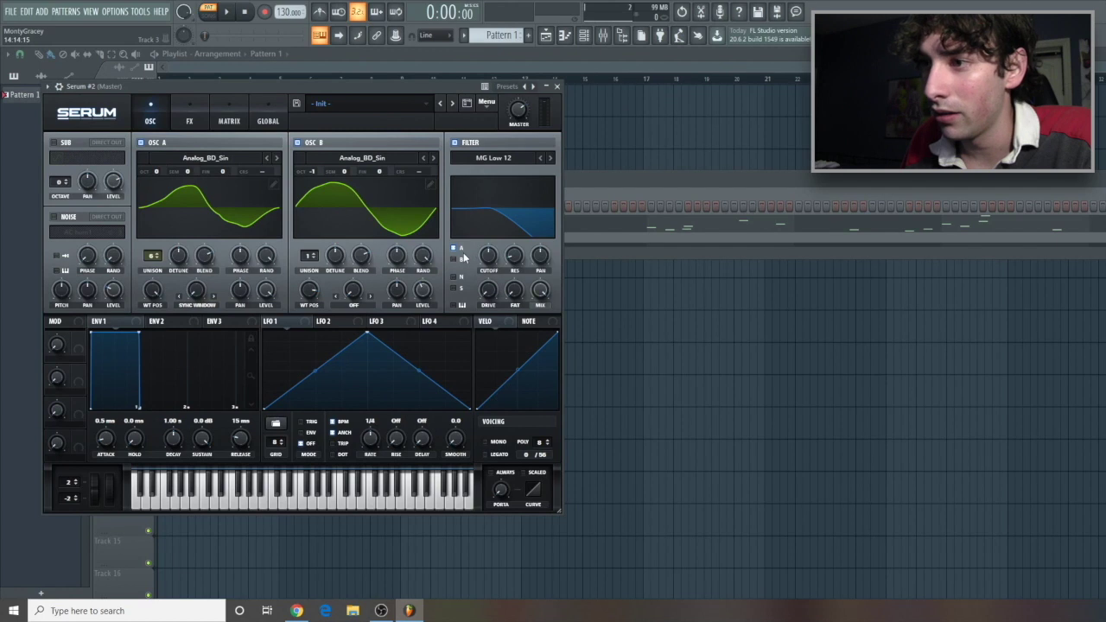
drag(515, 255, 513, 244)
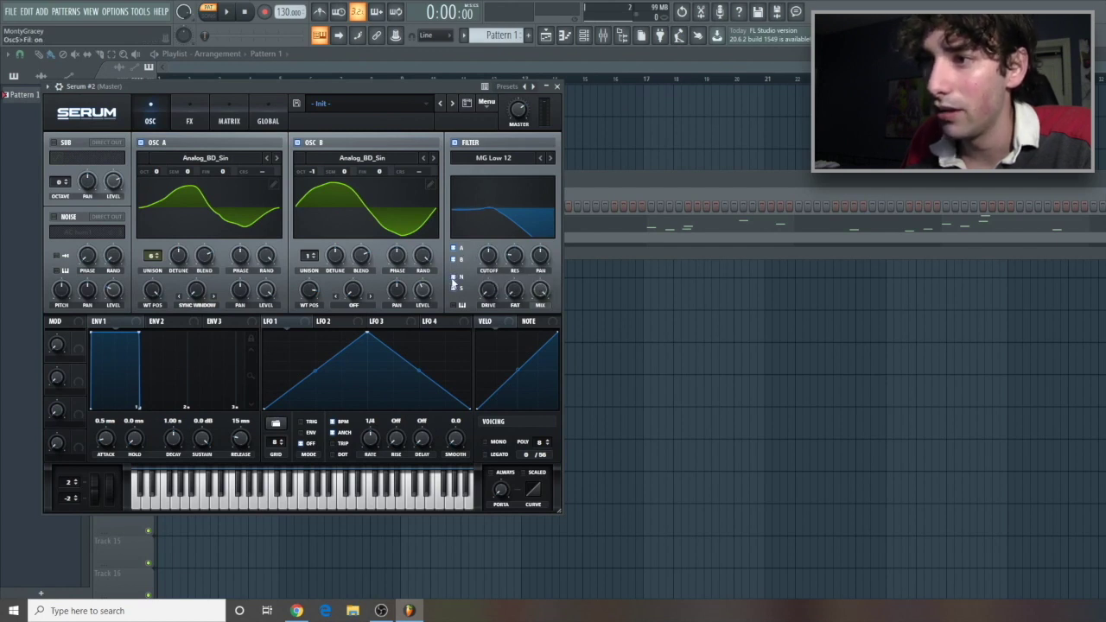
- Set envelope 1's attack to 37 ms and its release to 343 ms
drag(363, 87, 423, 82)
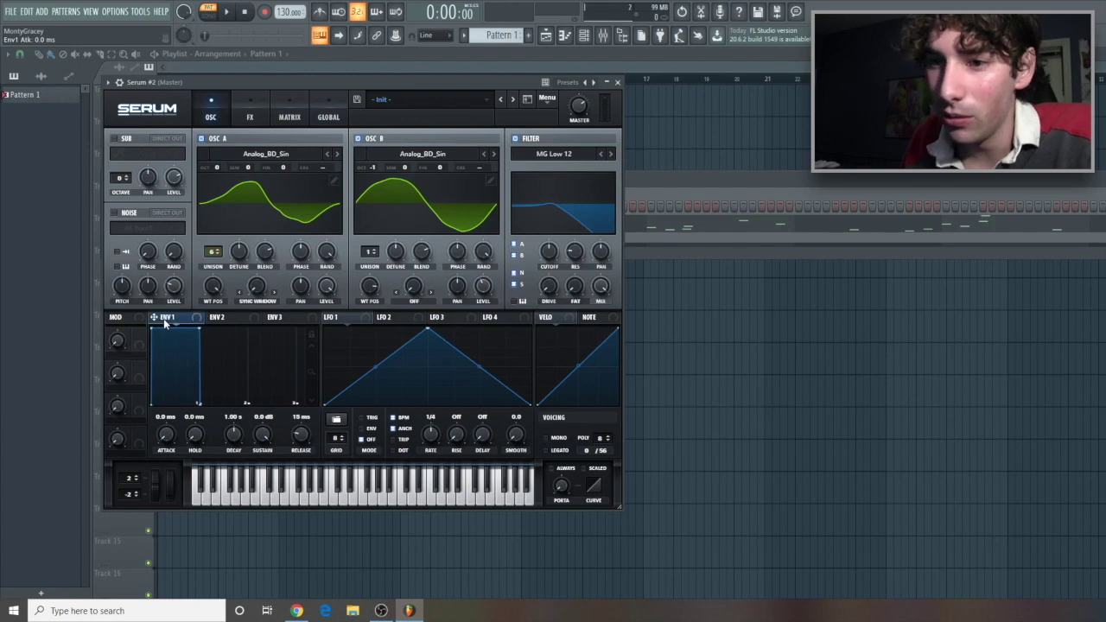
drag(164, 402, 166, 397)
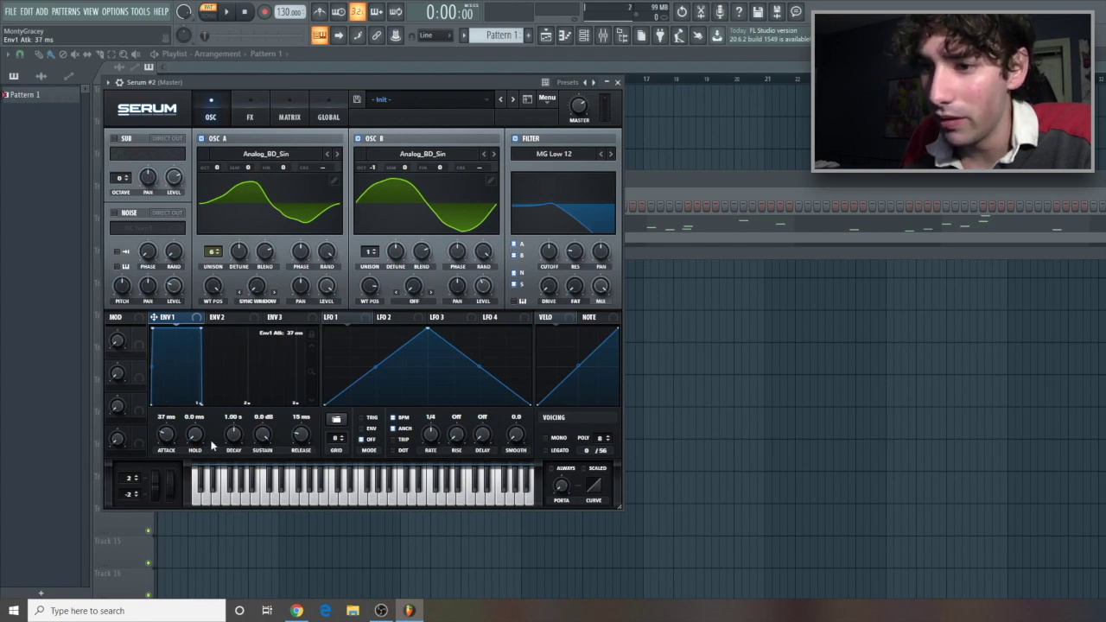
drag(291, 439, 301, 414)
- Switch the voicing to mono with legato and always-on glide, and set the portamento time to 23 ms
drag(432, 82, 374, 78)
click(489, 437)
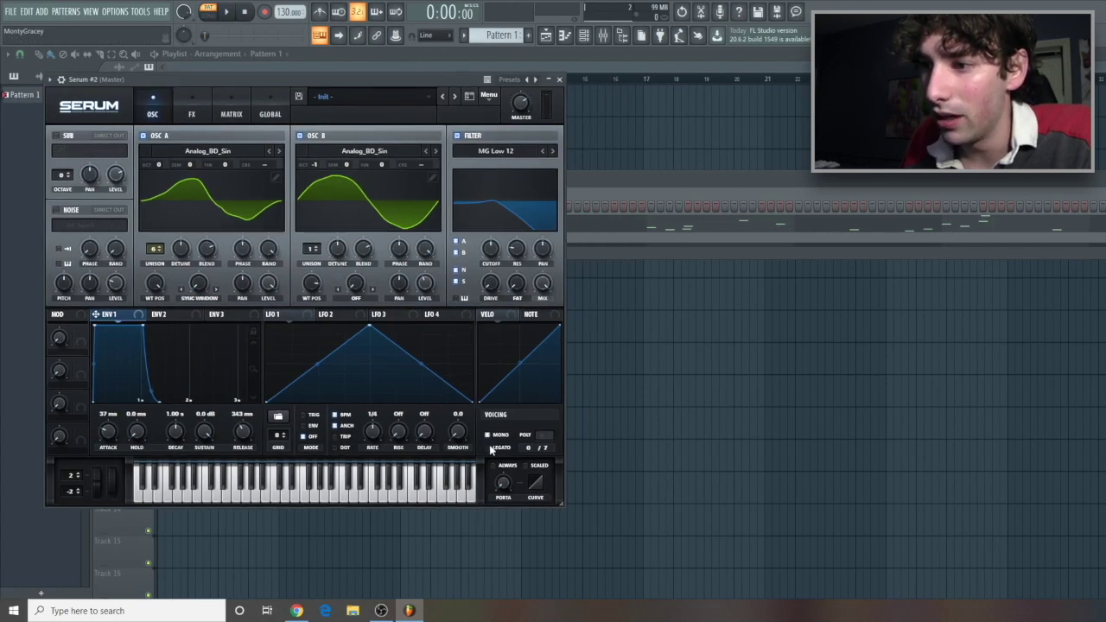
mouse_move(501, 465)
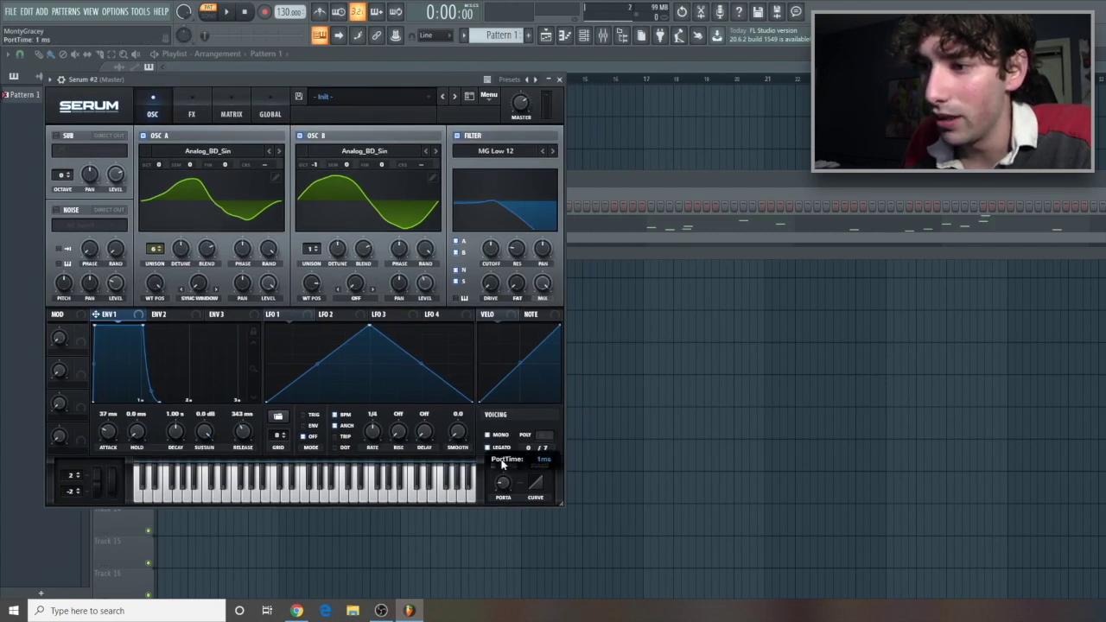
drag(498, 446, 497, 439)
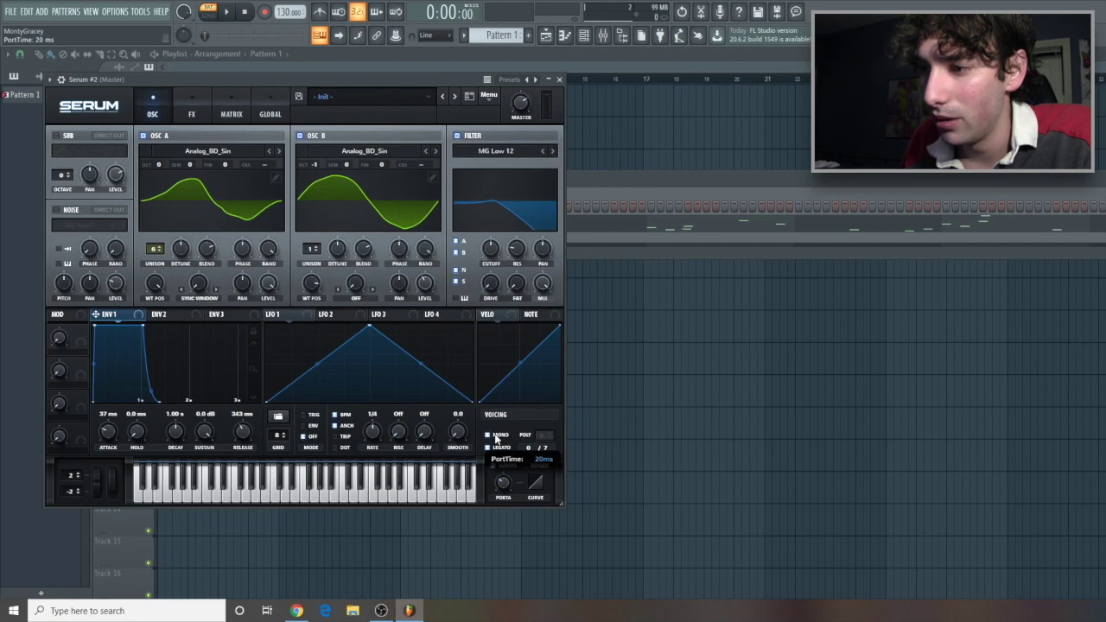
drag(496, 439, 496, 437)
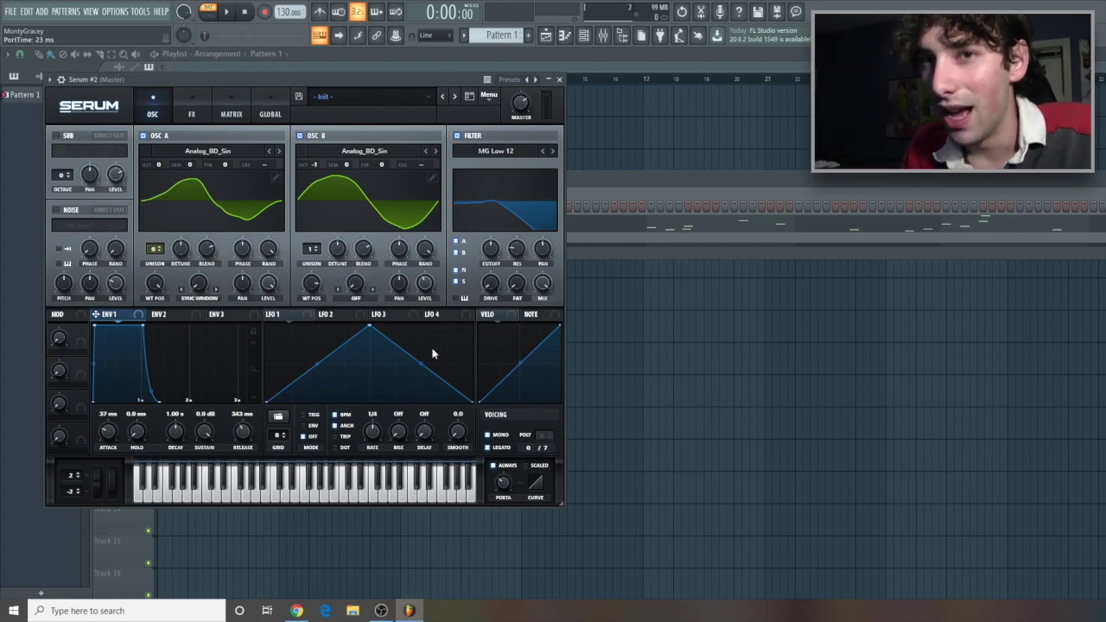
- Play widely spaced notes on the virtual keyboard to hear the glide with a 1.40-second portamento time
drag(415, 79, 418, 77)
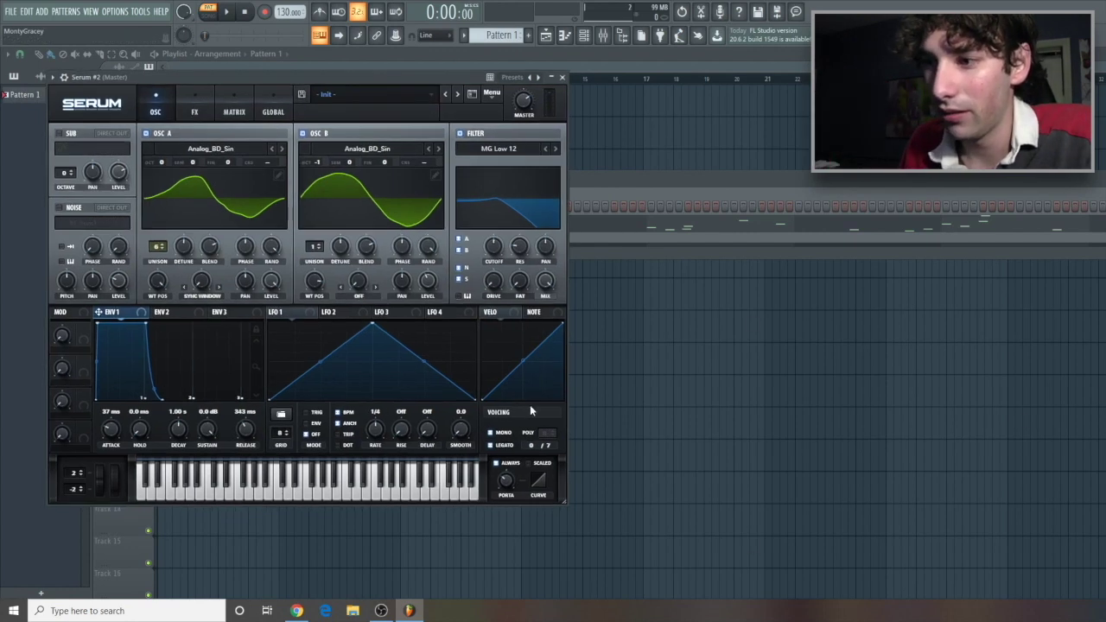
click(403, 495)
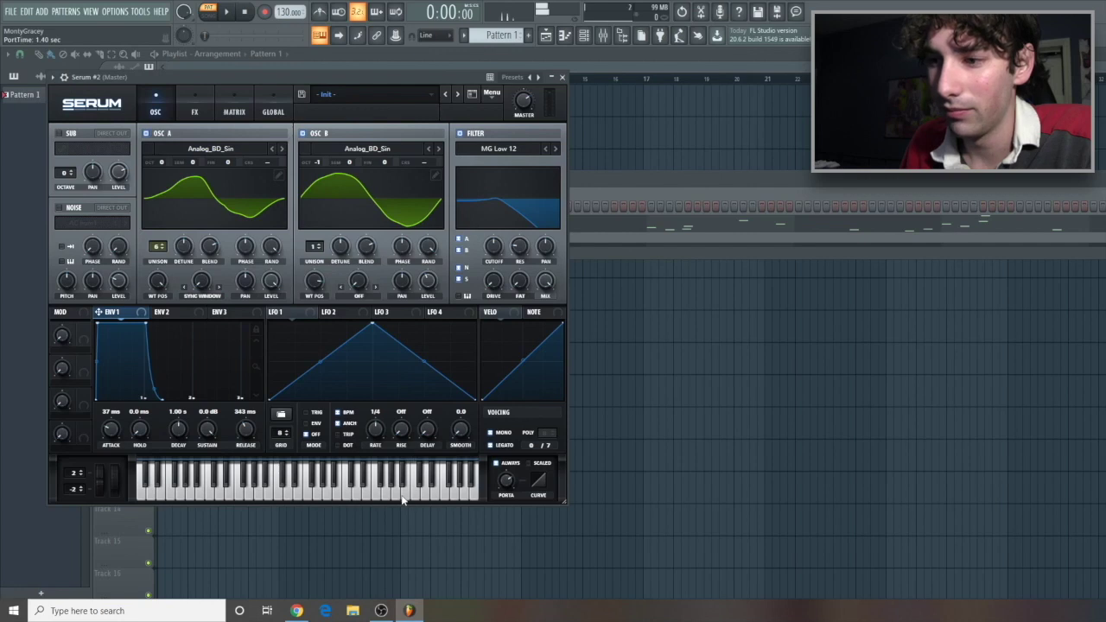
click(288, 489)
click(230, 490)
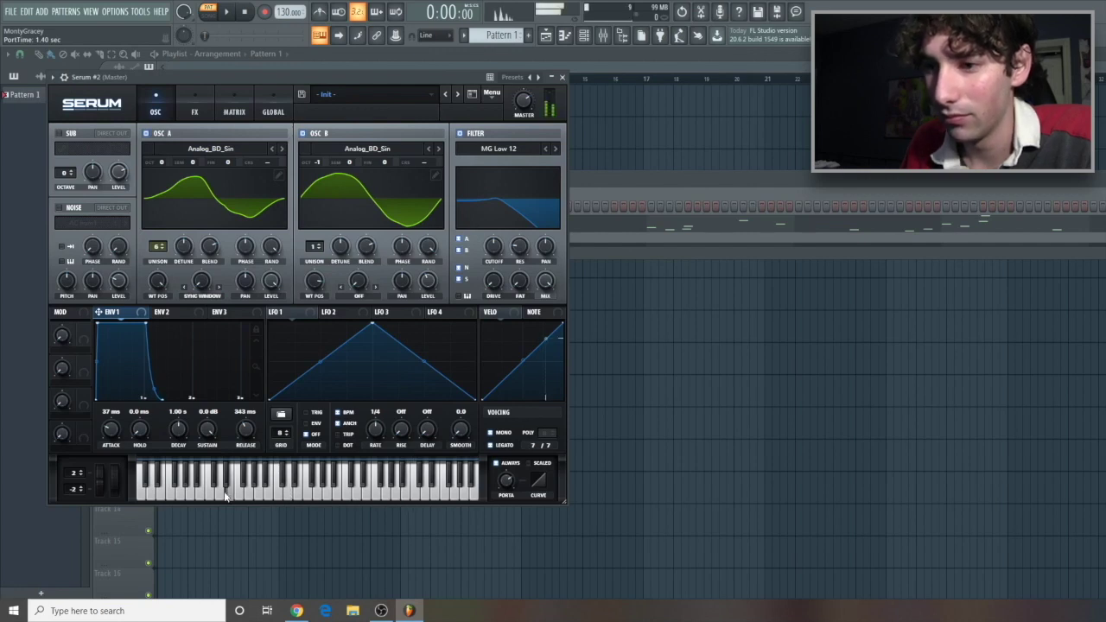
click(385, 491)
click(397, 491)
click(309, 491)
click(260, 491)
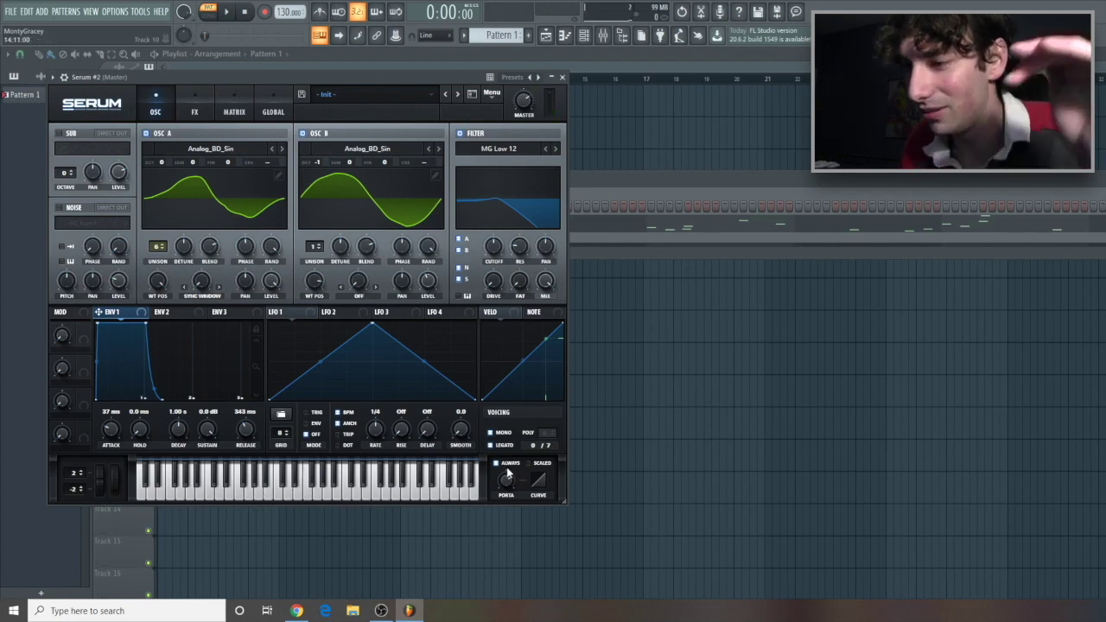
- Lower the portamento time again to a short glide of a few dozen milliseconds
drag(509, 480, 514, 525)
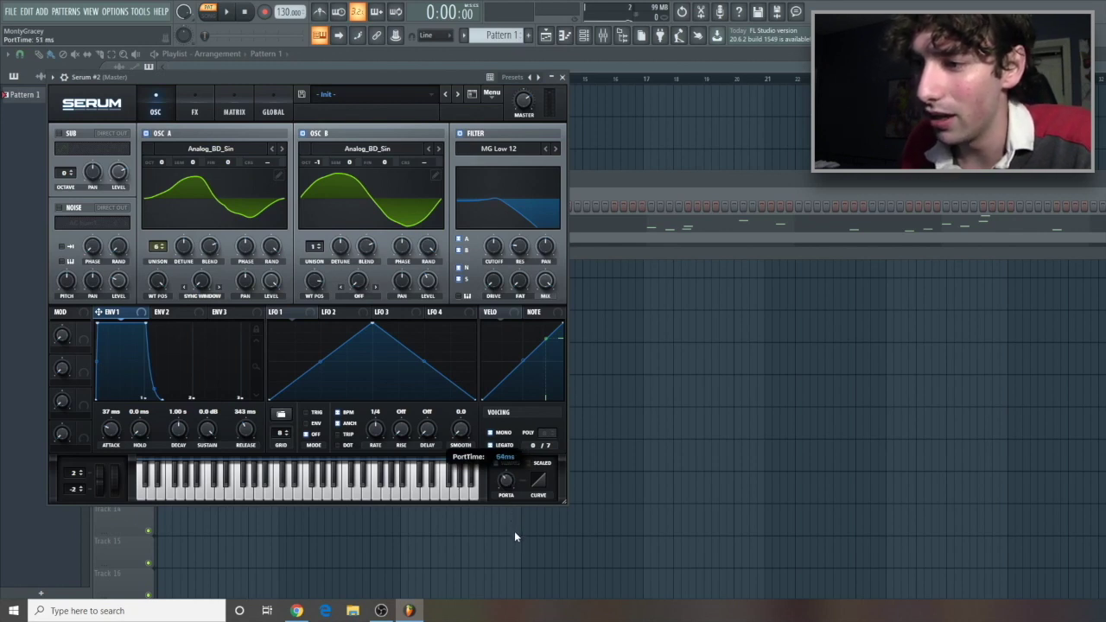
drag(517, 540, 516, 540)
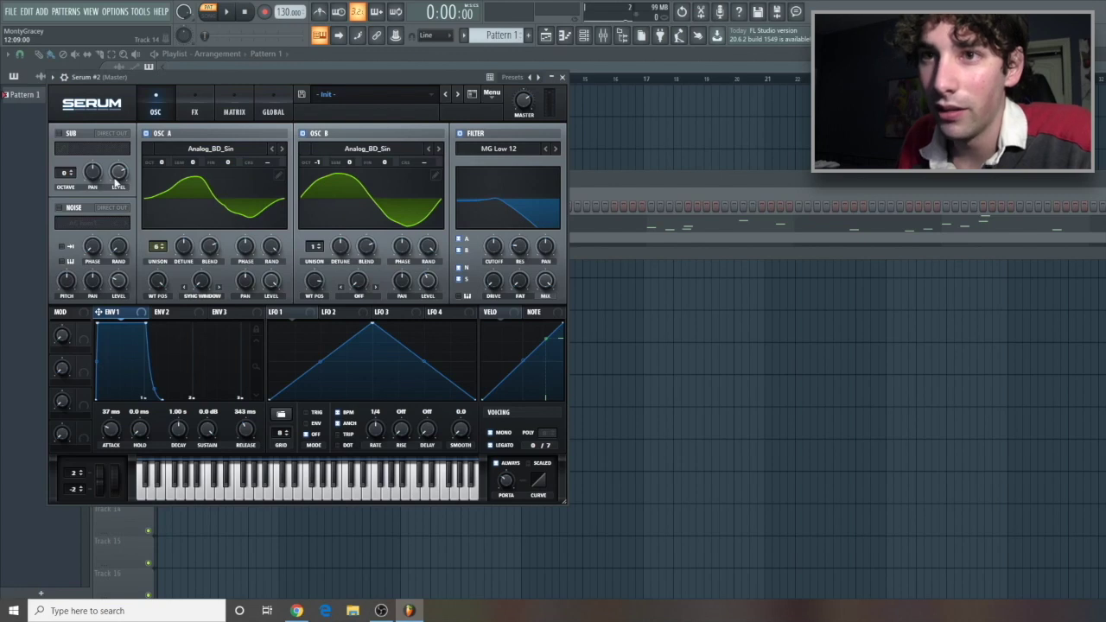
- Enable the sub oscillator, choose its second waveform, and try its direct output before switching that back off
click(60, 134)
click(116, 135)
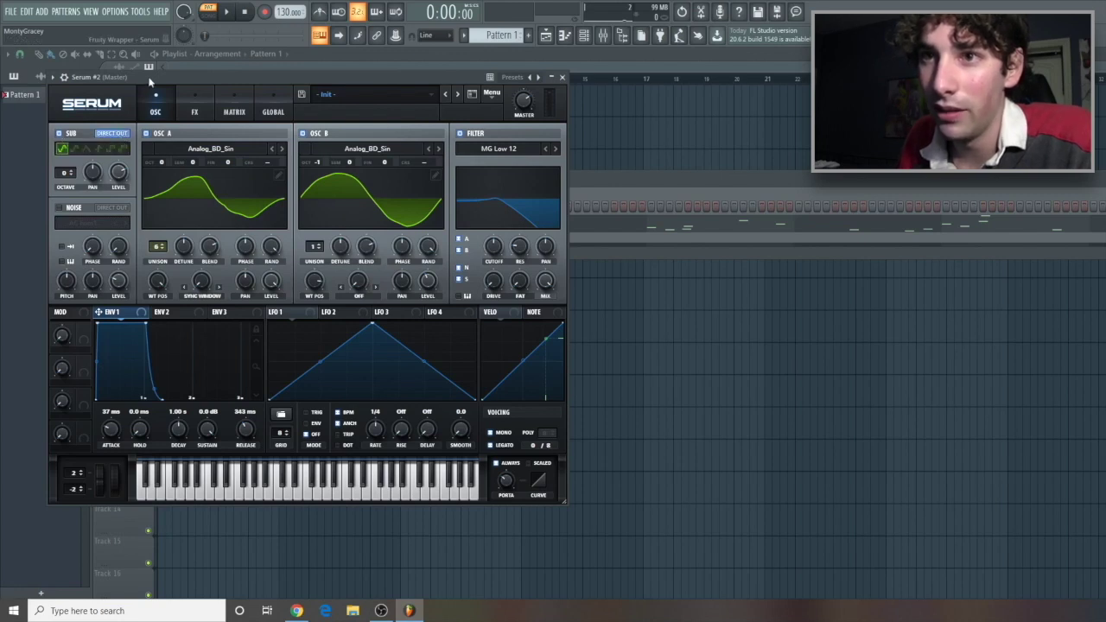
drag(151, 79, 170, 94)
click(130, 149)
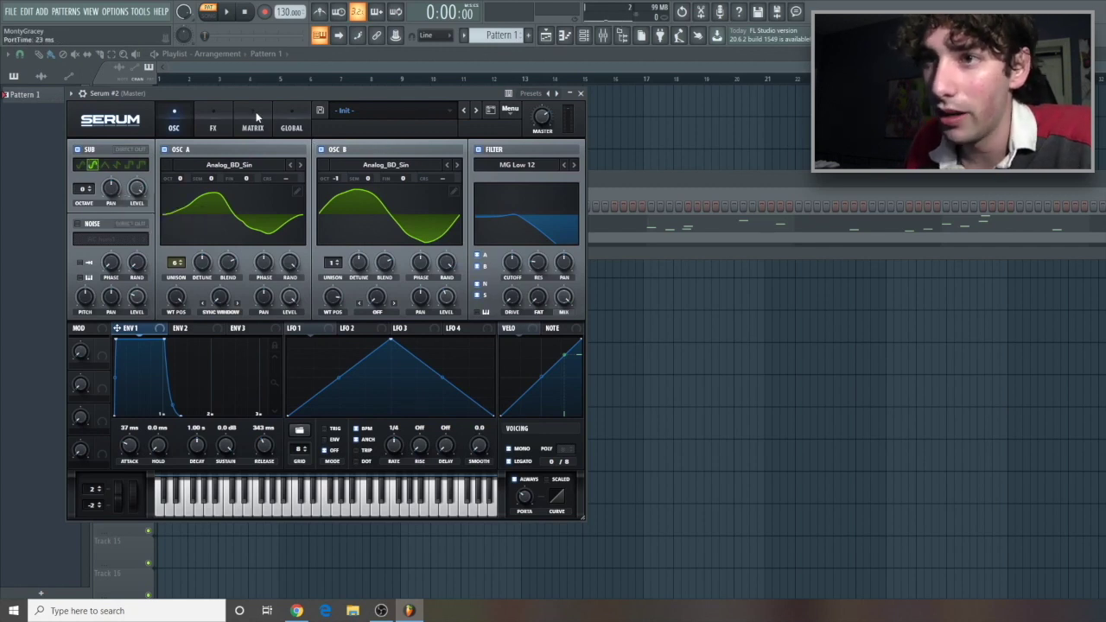
- Add a distortion effect of type Asym with drive at about 29% and mix at about 47%
click(213, 122)
click(93, 170)
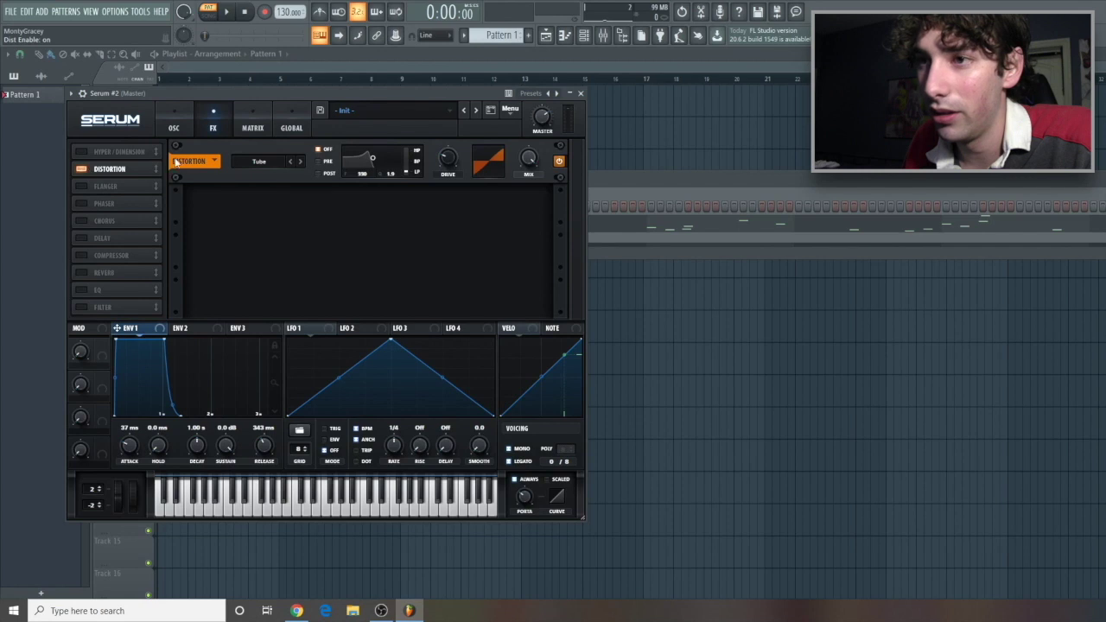
click(260, 162)
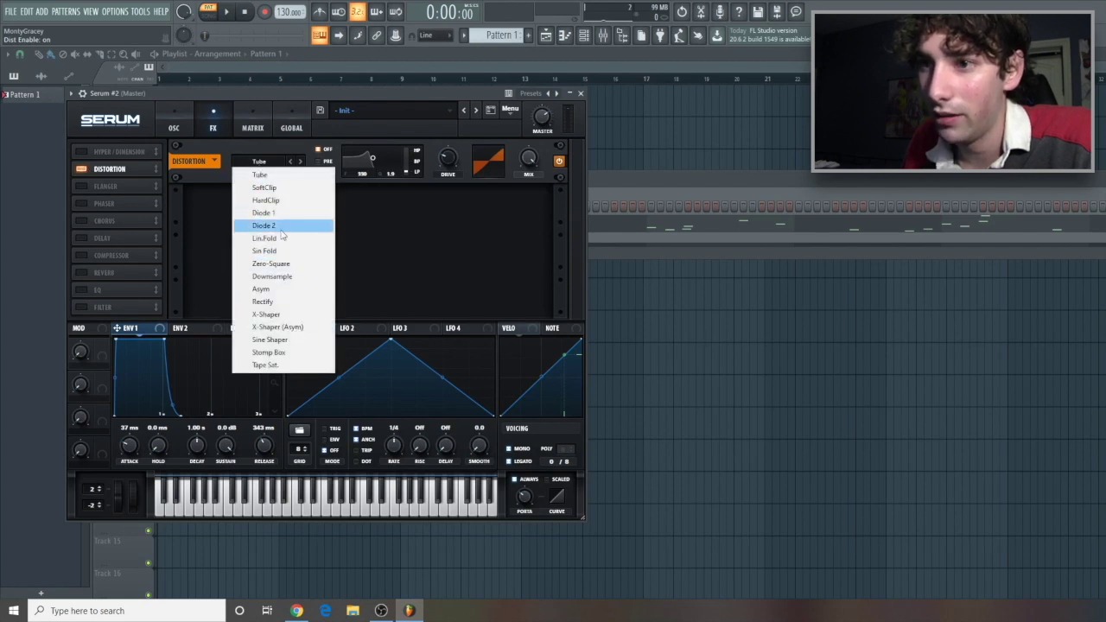
click(285, 289)
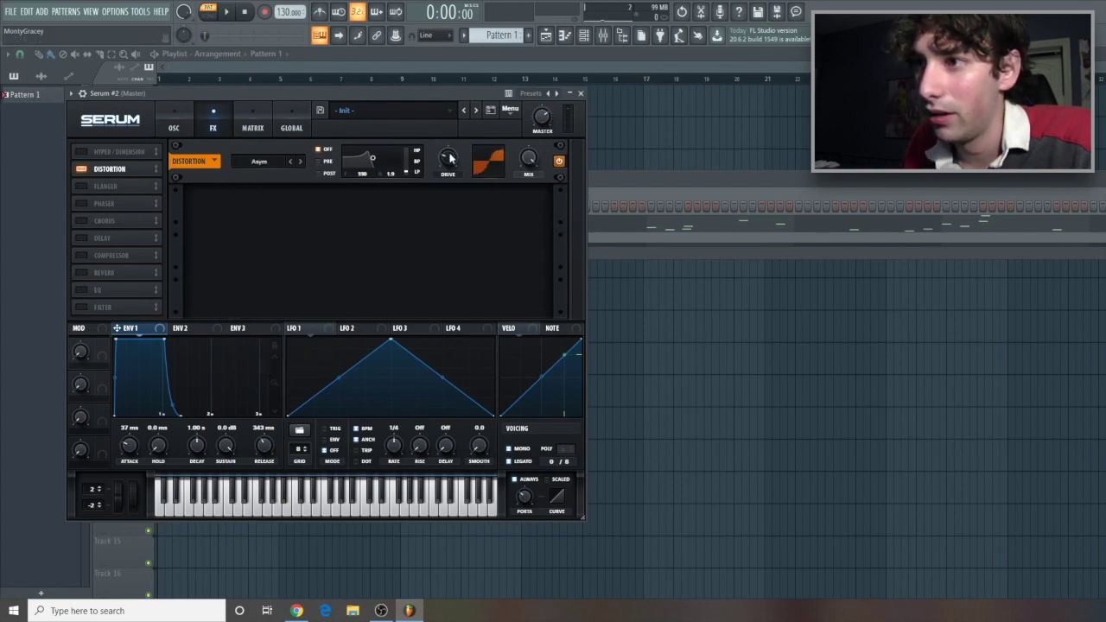
mouse_move(450, 157)
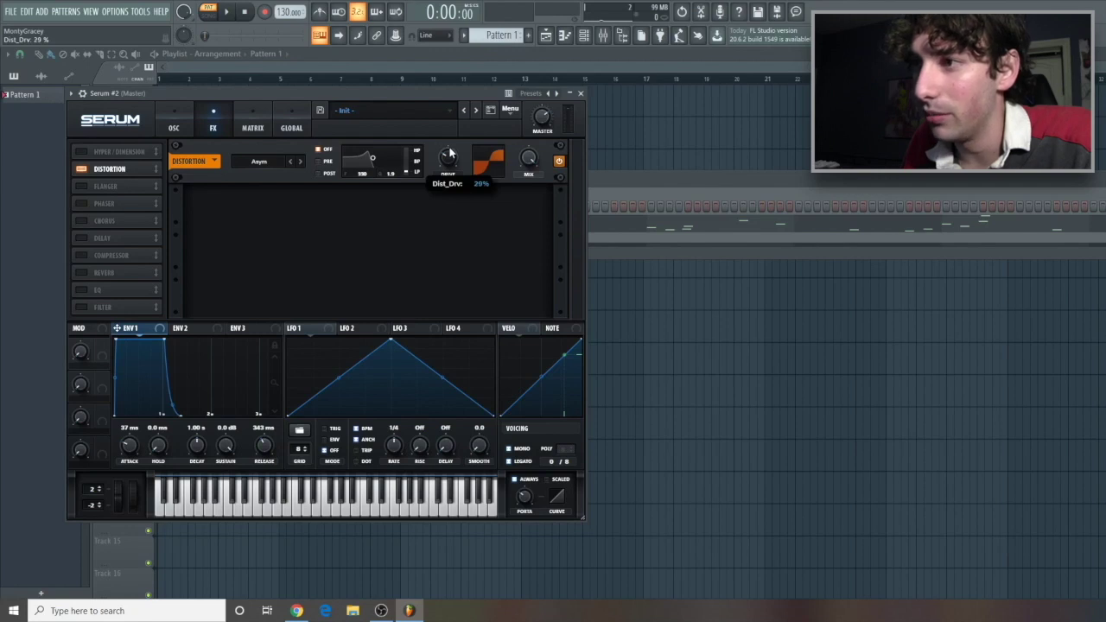
drag(524, 153, 522, 189)
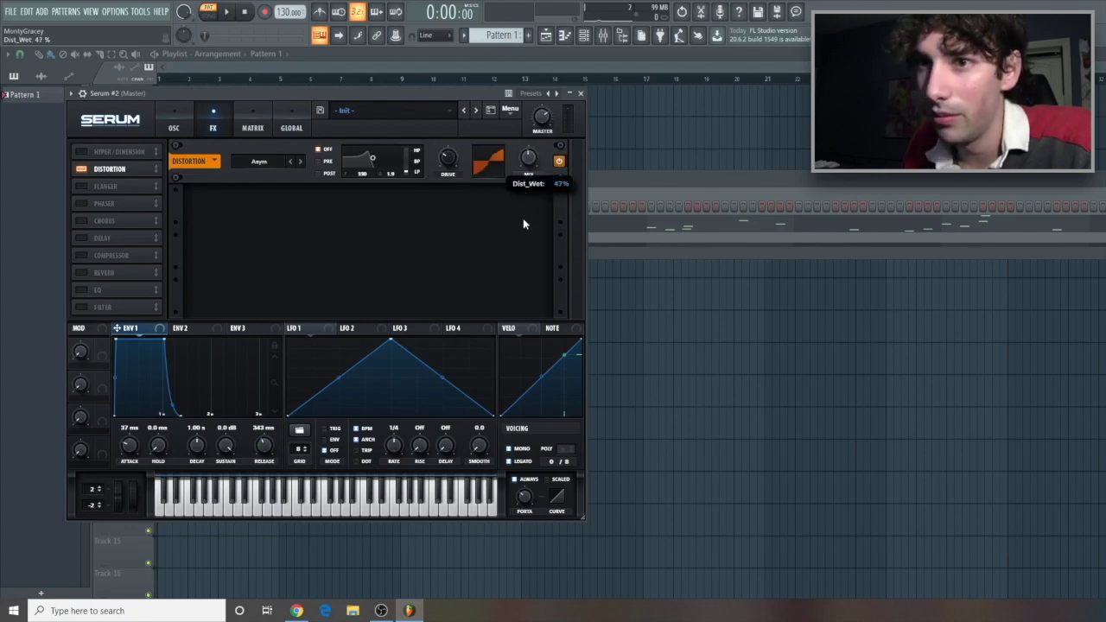
- Add a compressor effect with its gain at 11.0 dB and return to the oscillator page
click(81, 255)
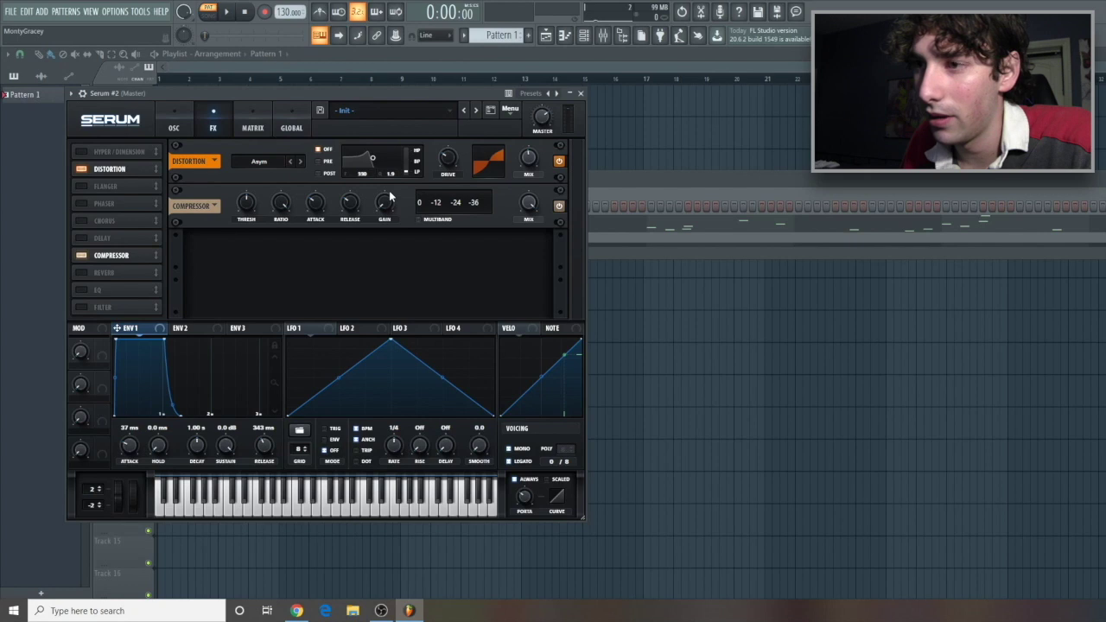
drag(383, 210, 377, 166)
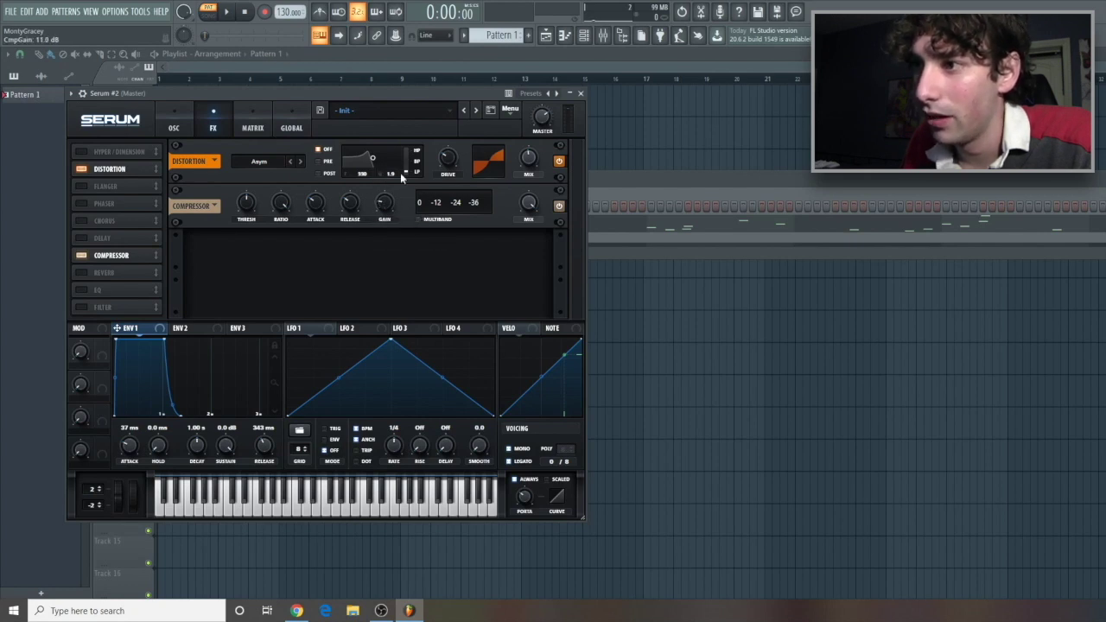
click(173, 125)
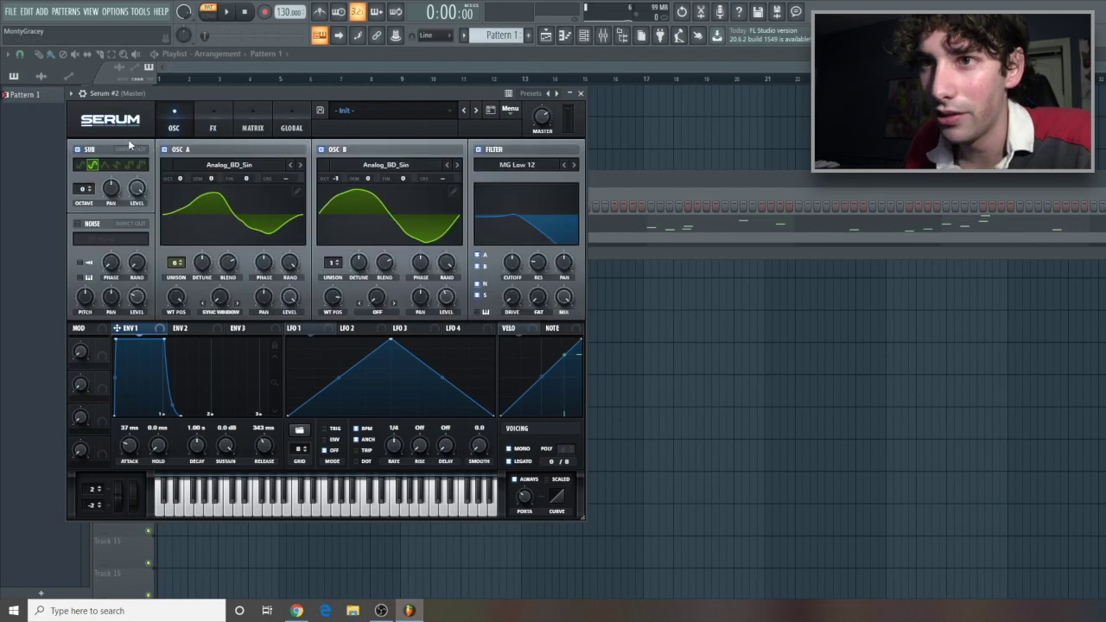
- Route the sub oscillator to direct output, audition a low note, and close the Serum #2 window
click(133, 150)
click(176, 510)
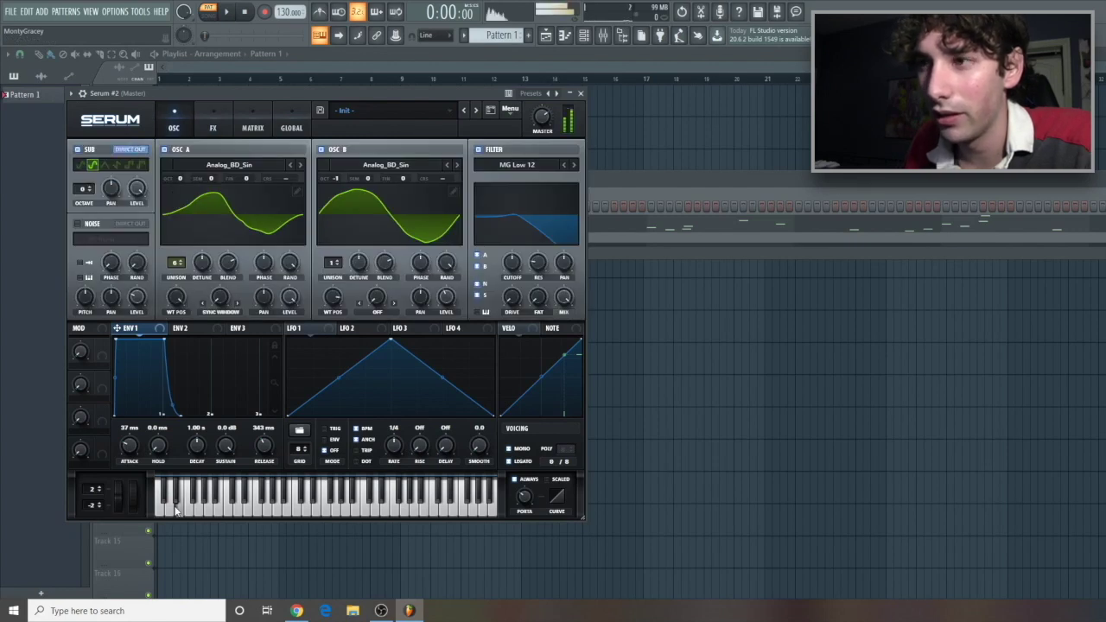
click(580, 93)
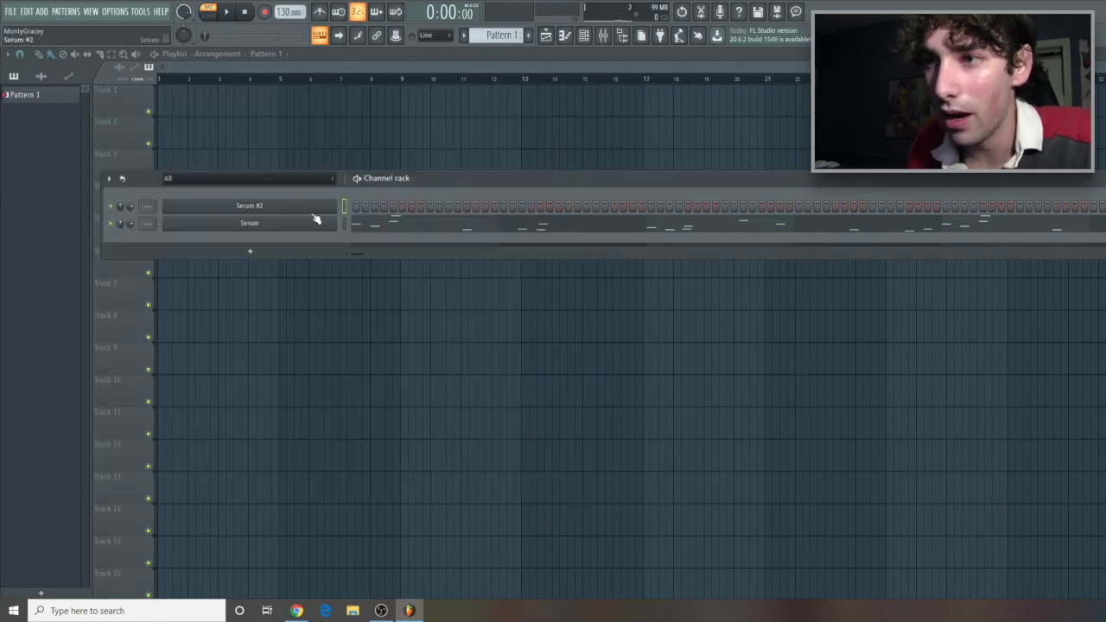
- Open the Serum #2 piano roll and place an F3 note at the start and an A2 note in the second half of bar 1
right_click(328, 206)
click(359, 208)
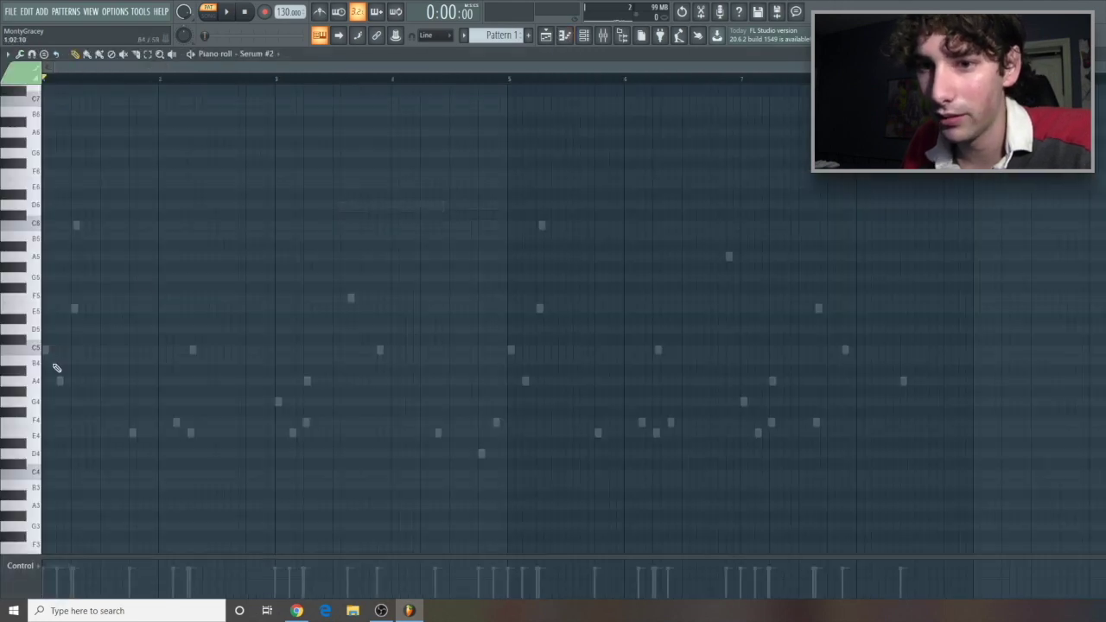
click(76, 423)
drag(70, 434, 71, 396)
click(90, 477)
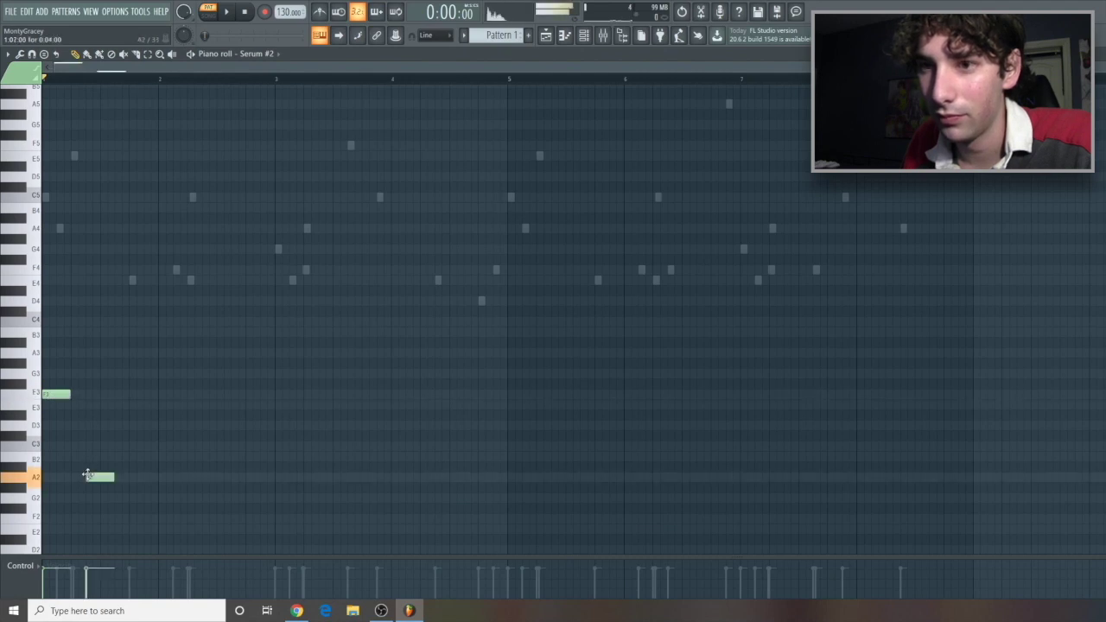
drag(100, 477, 107, 477)
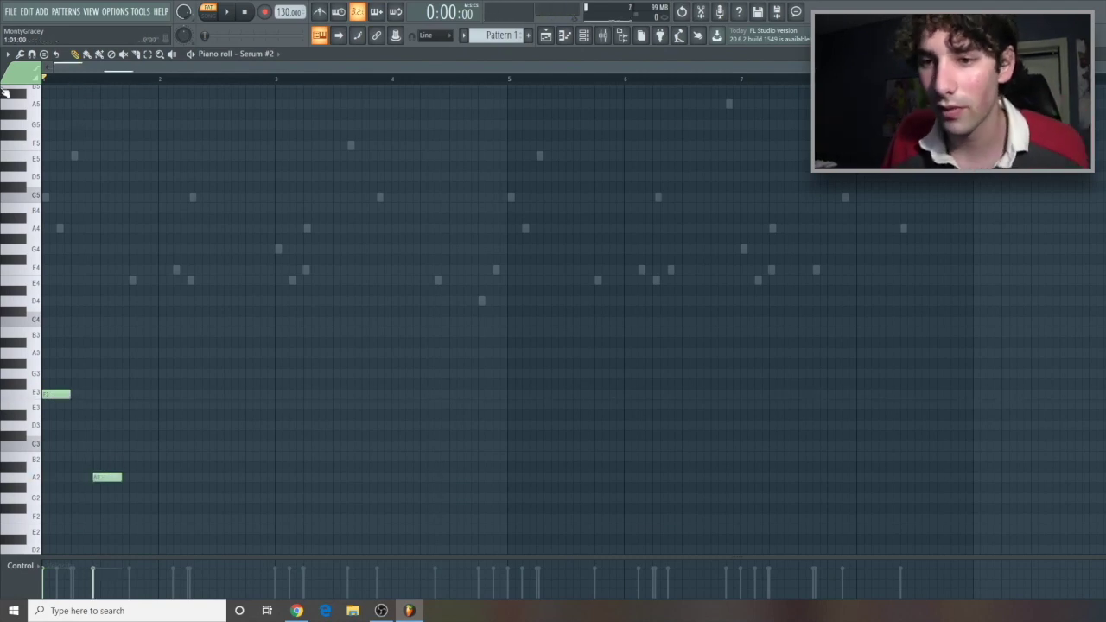
- Shift the A2 note so it ends at the start of bar 2 and play back the pattern
key(space)
drag(108, 471, 142, 478)
key(space)
key(space)
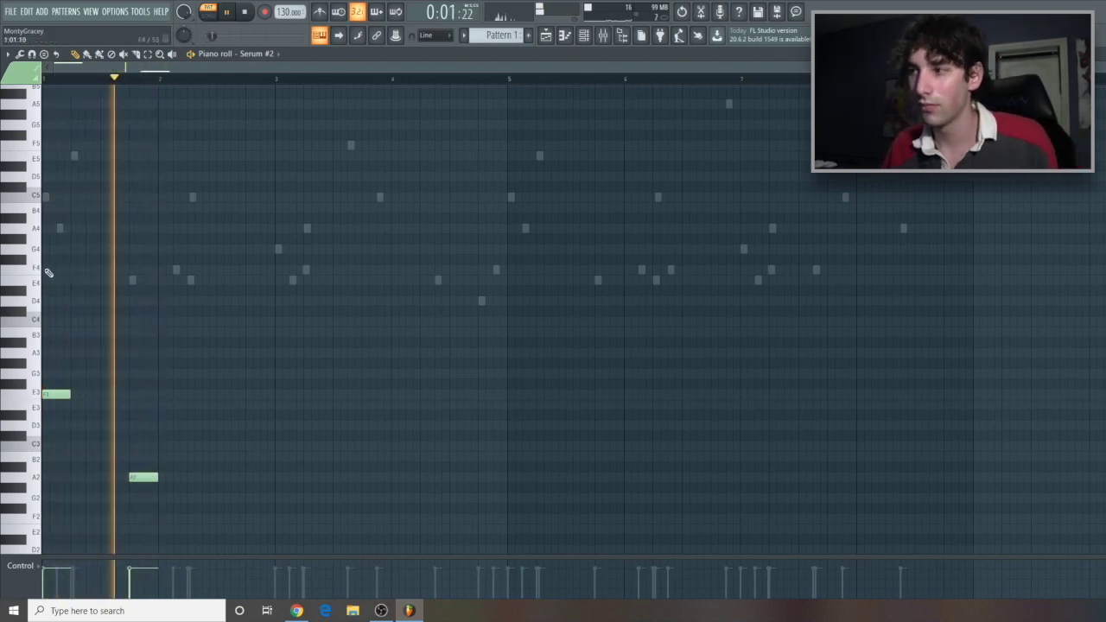
key(space)
- Add a C3 note in the second half of bar 2 and extend the line with G2, B2 and G2 notes through bar 4
click(211, 437)
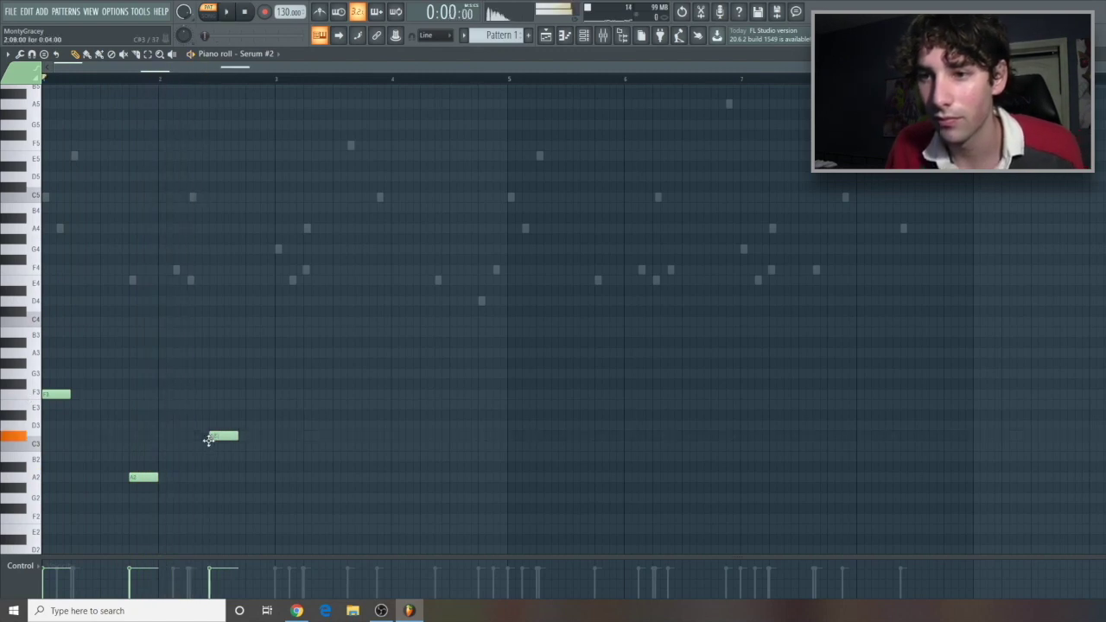
key(space)
drag(211, 439, 230, 450)
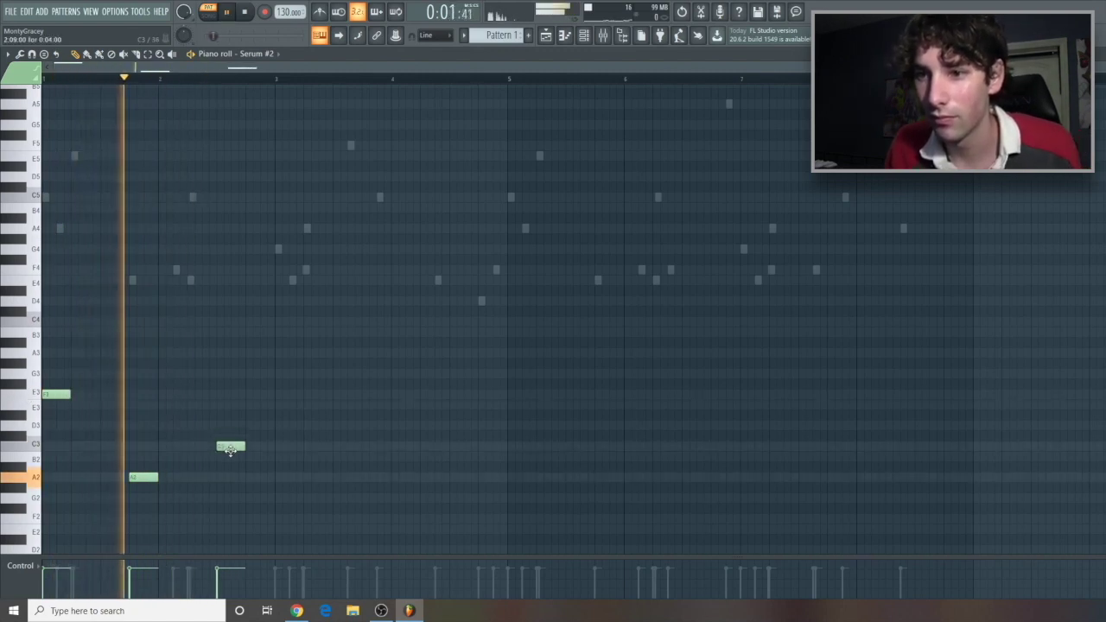
key(space)
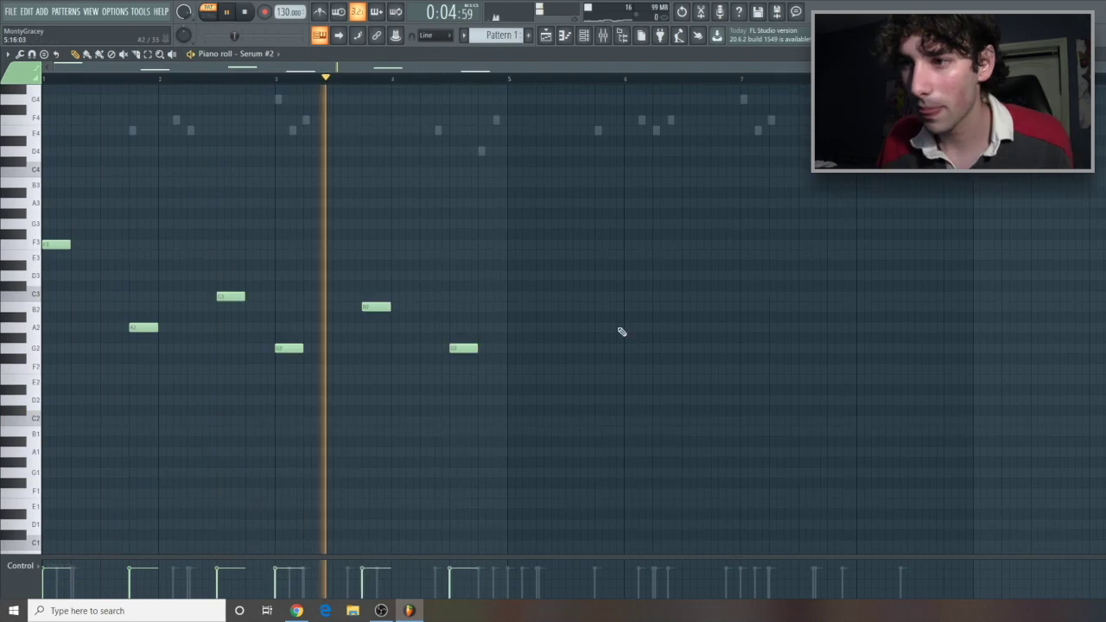
drag(556, 390, 515, 251)
- Shift the narrow low-frequency dip in the Serum #2 Fruity parametric EQ 2 slightly higher in frequency, using playback to check
key(space)
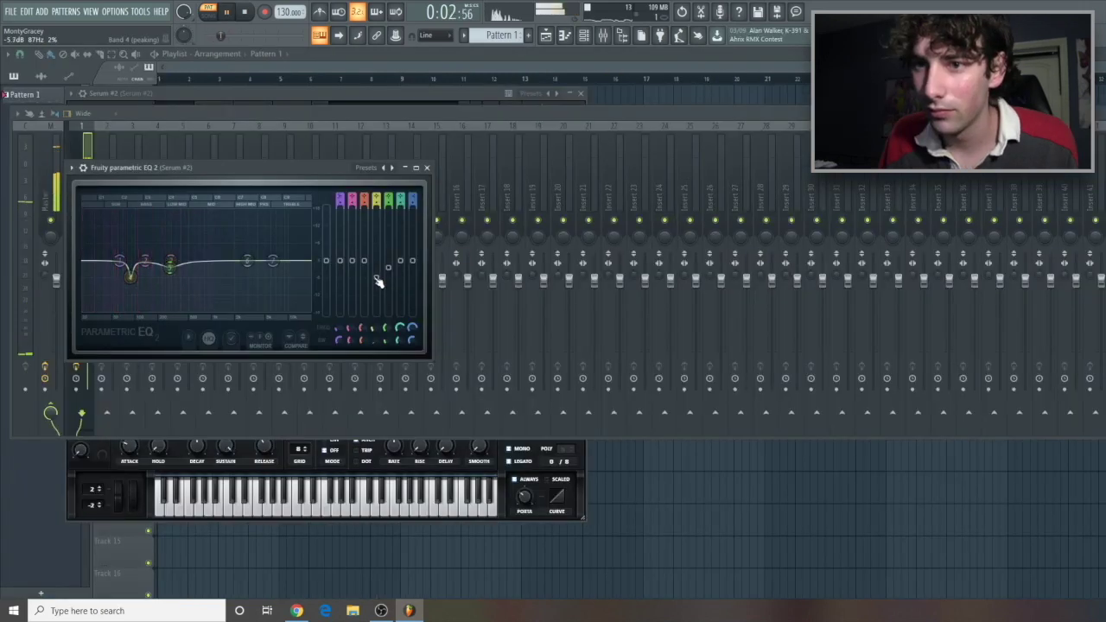
key(space)
drag(130, 275, 137, 275)
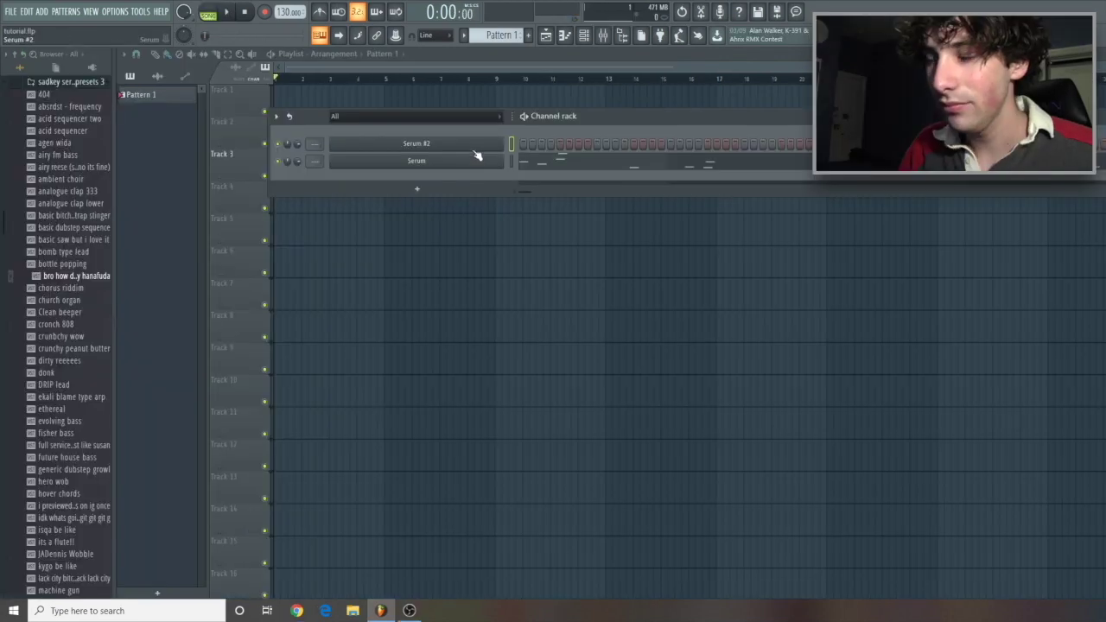
- Insert another Serum instance as a new channel above Serum #2
right_click(501, 141)
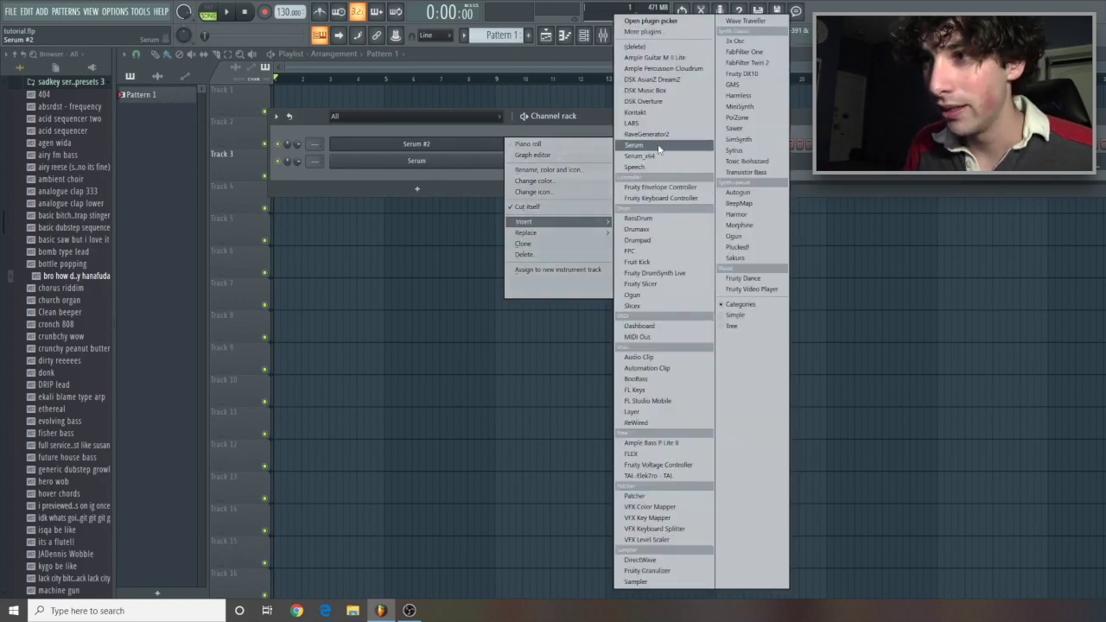
key(Escape)
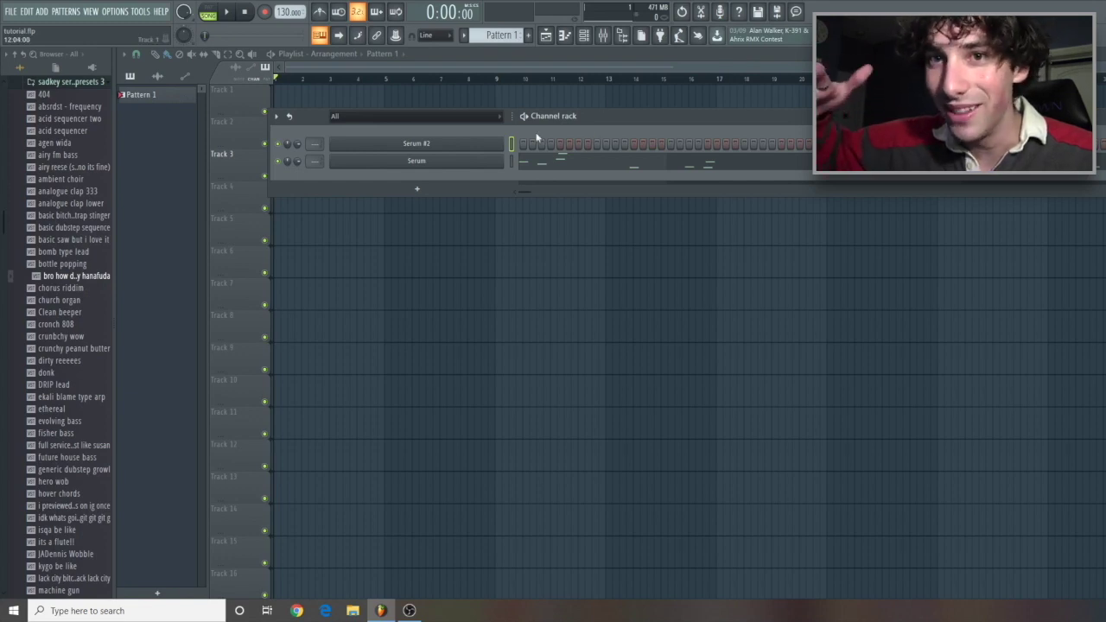
right_click(471, 144)
mouse_move(524, 221)
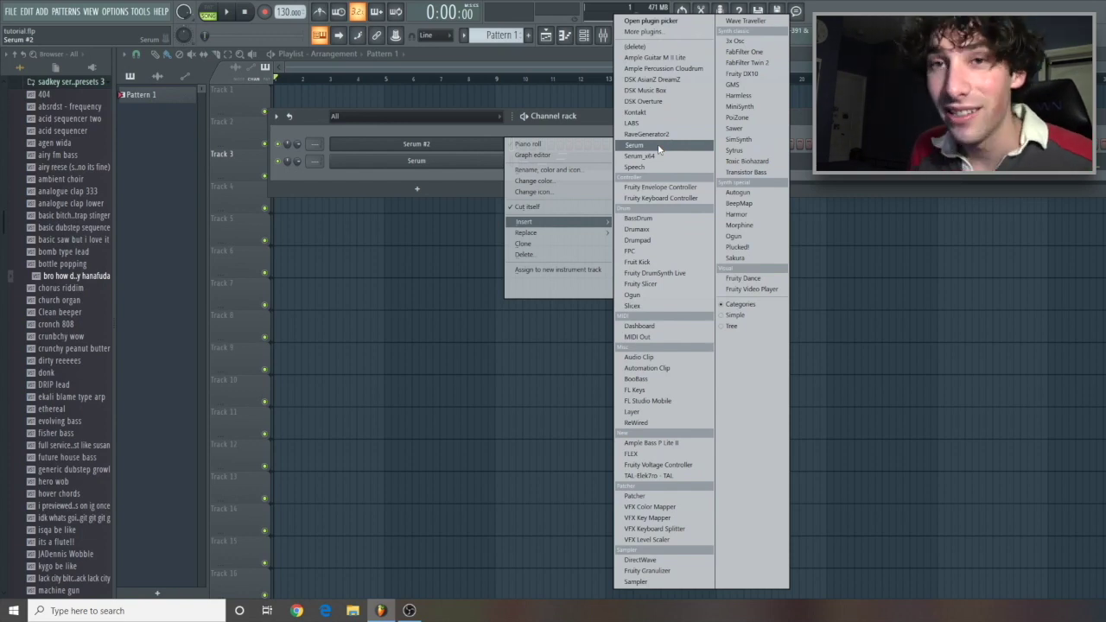
click(658, 147)
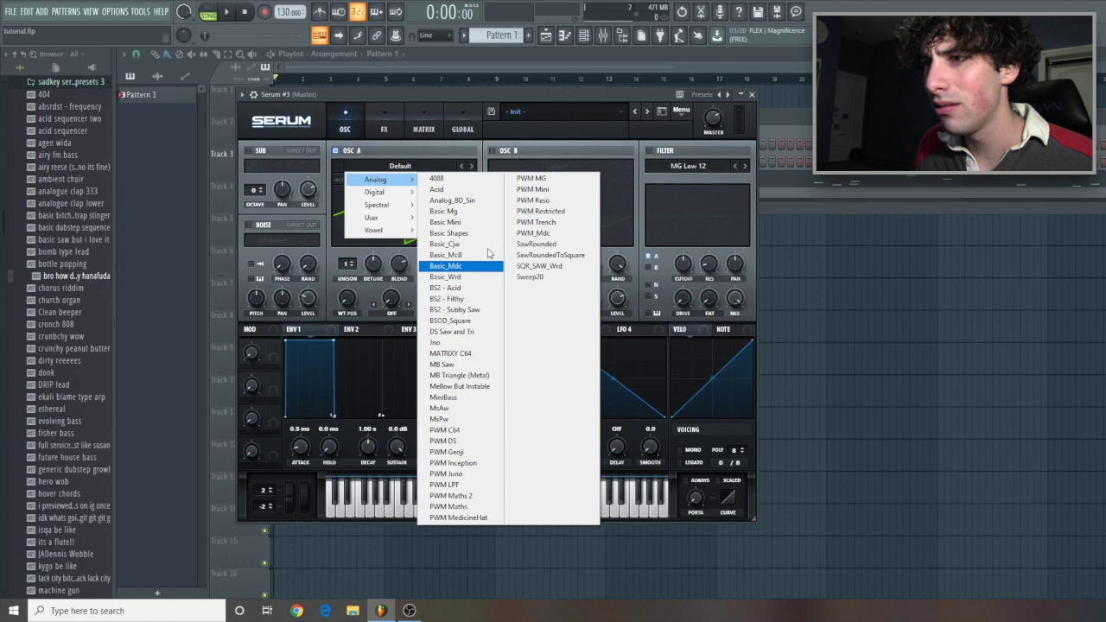
- Load the analog wavetable Basic_Mdc into oscillator A of the new Serum and reposition its window
click(506, 104)
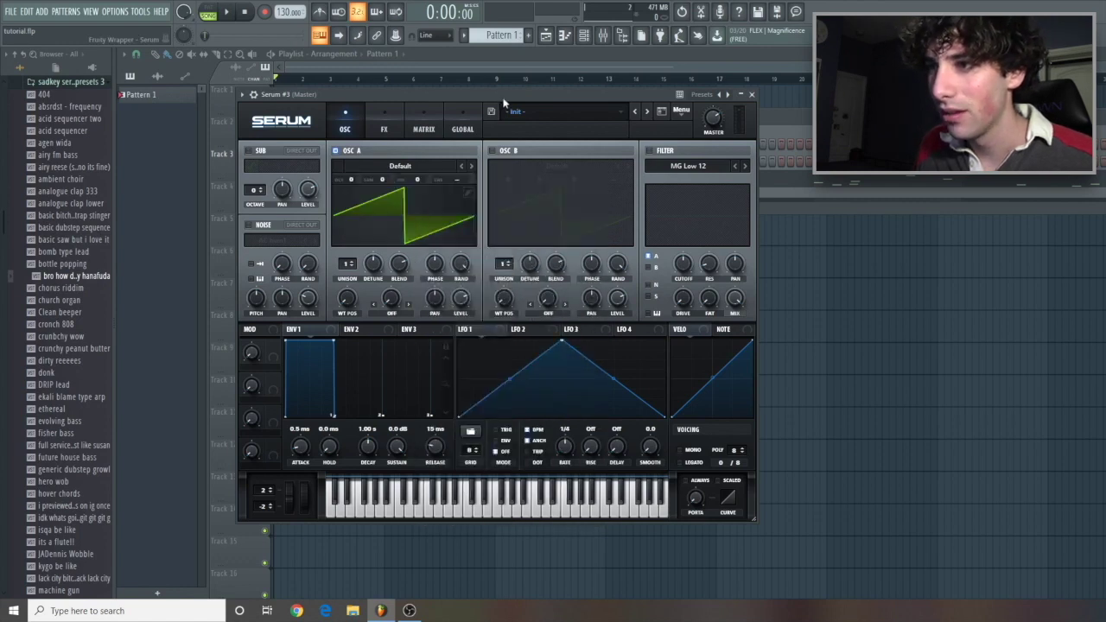
drag(495, 93, 535, 87)
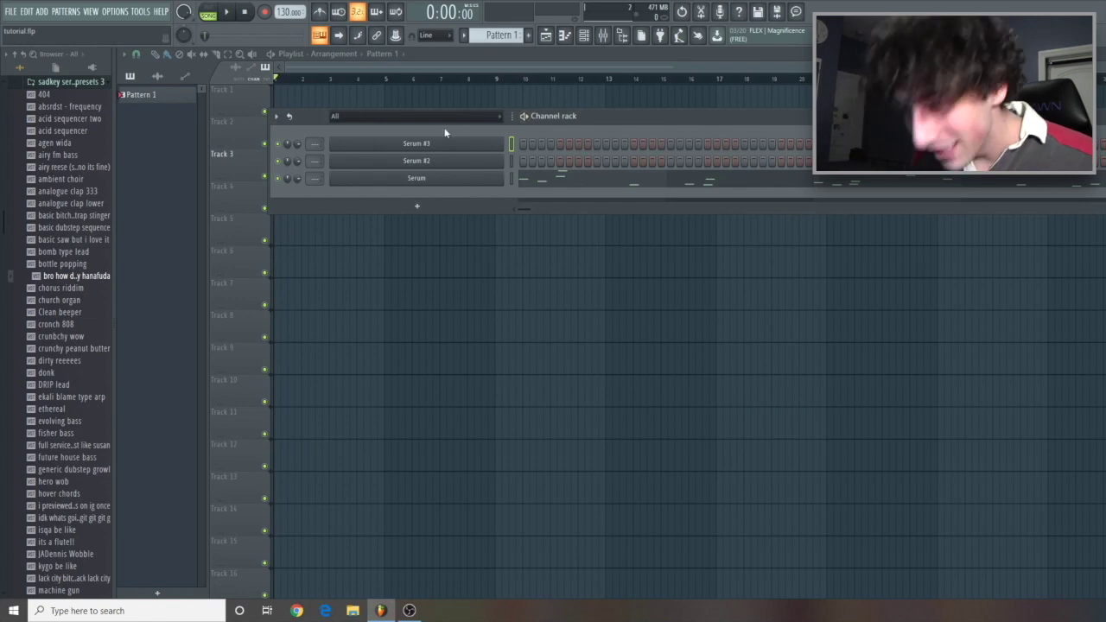
right_click(445, 136)
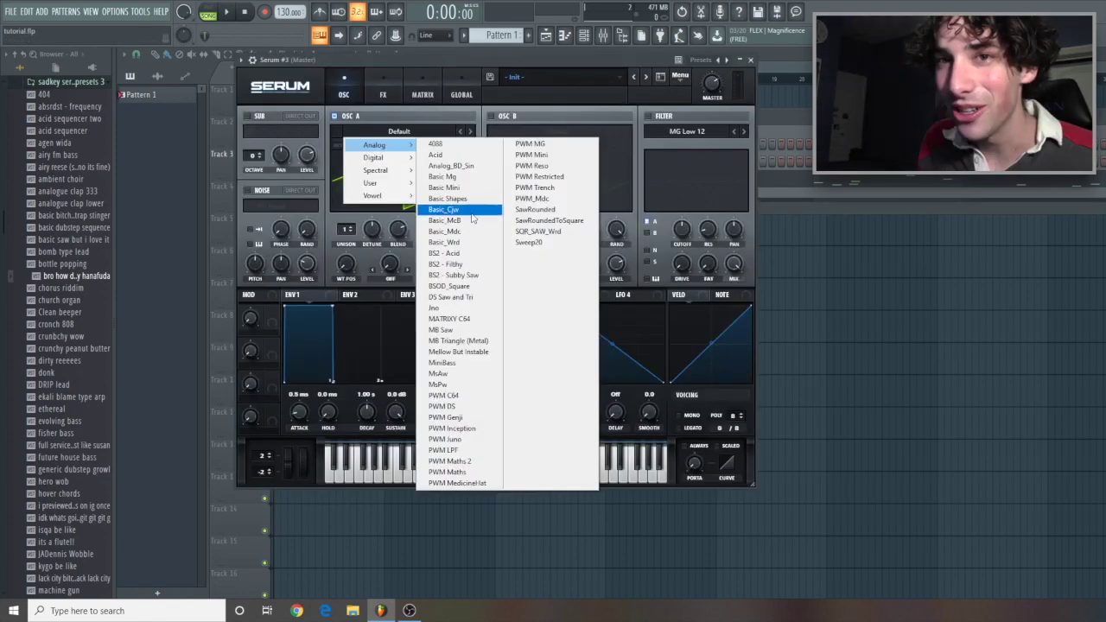
click(446, 231)
drag(546, 70, 478, 69)
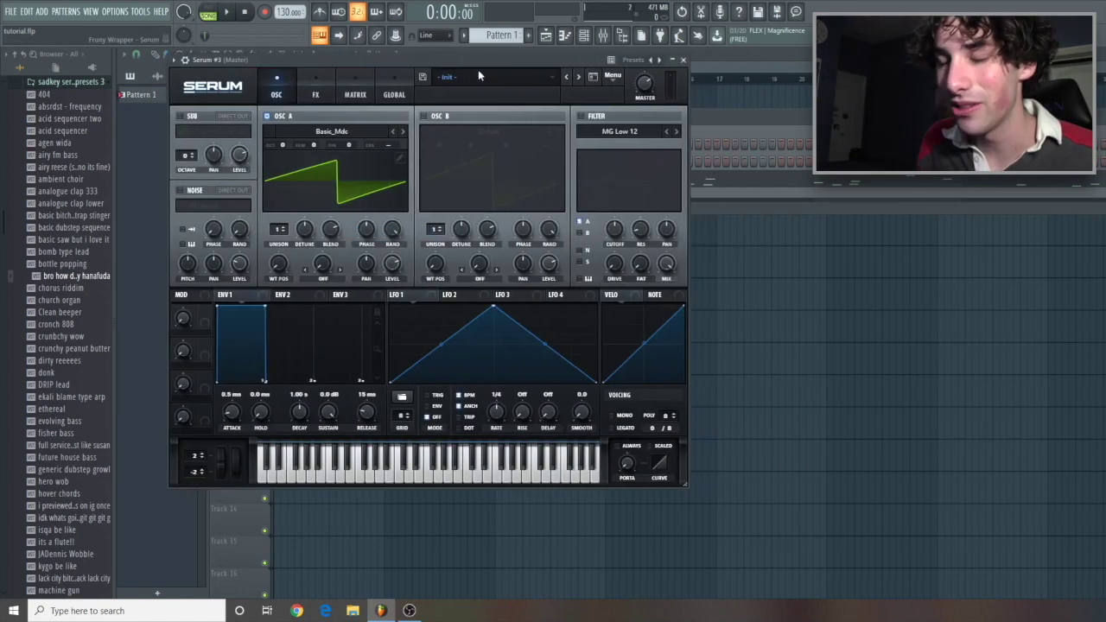
- Enable oscillator B and load the analog wavetable SawRounded into it
click(423, 116)
click(488, 131)
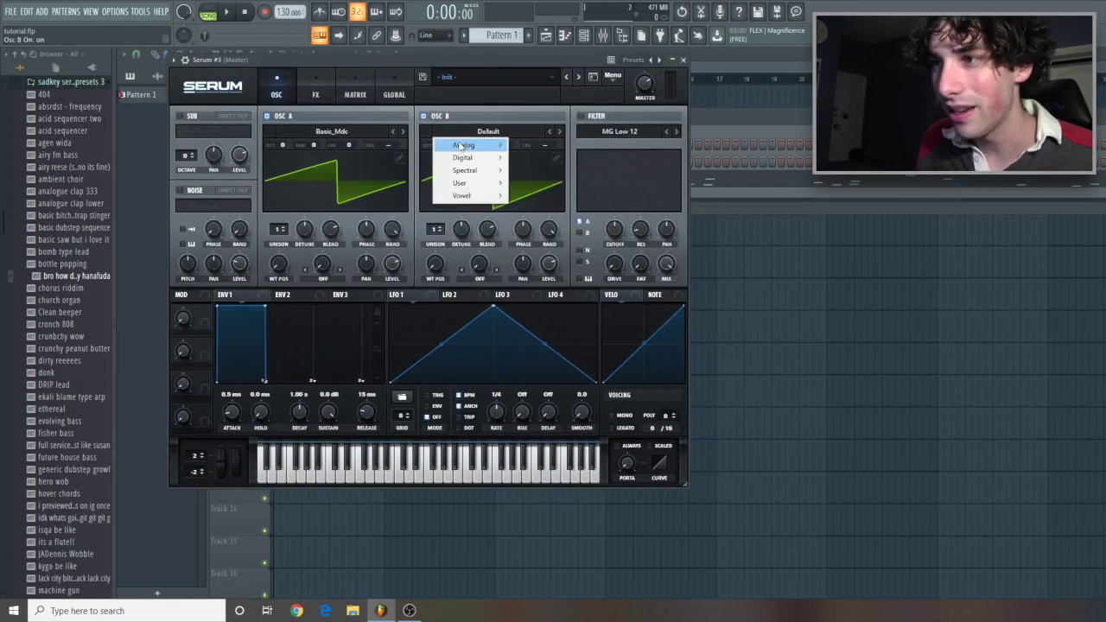
mouse_move(484, 144)
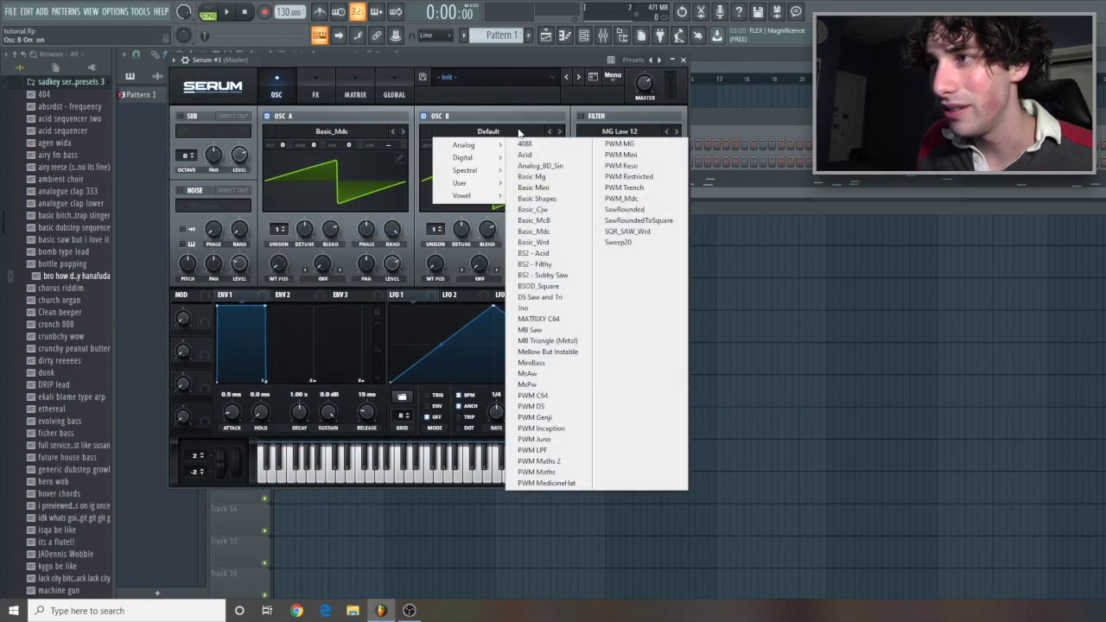
click(657, 211)
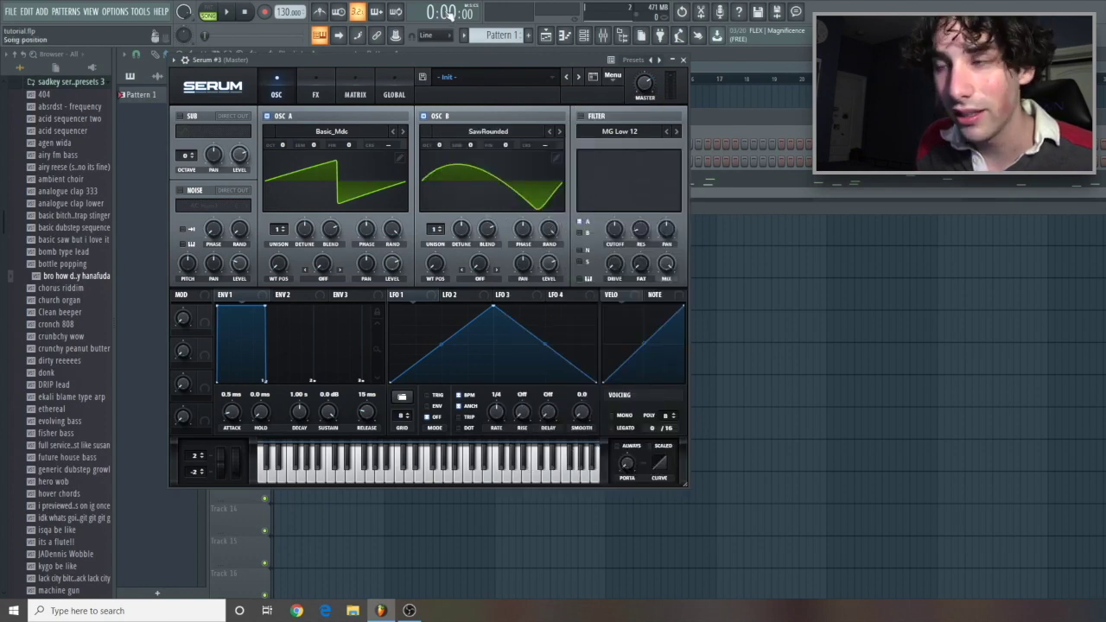
- Set oscillator A to 7 unison voices and fine tuning 6, with less detune, a triangle-shaped wavetable position and a higher level
drag(278, 229, 282, 177)
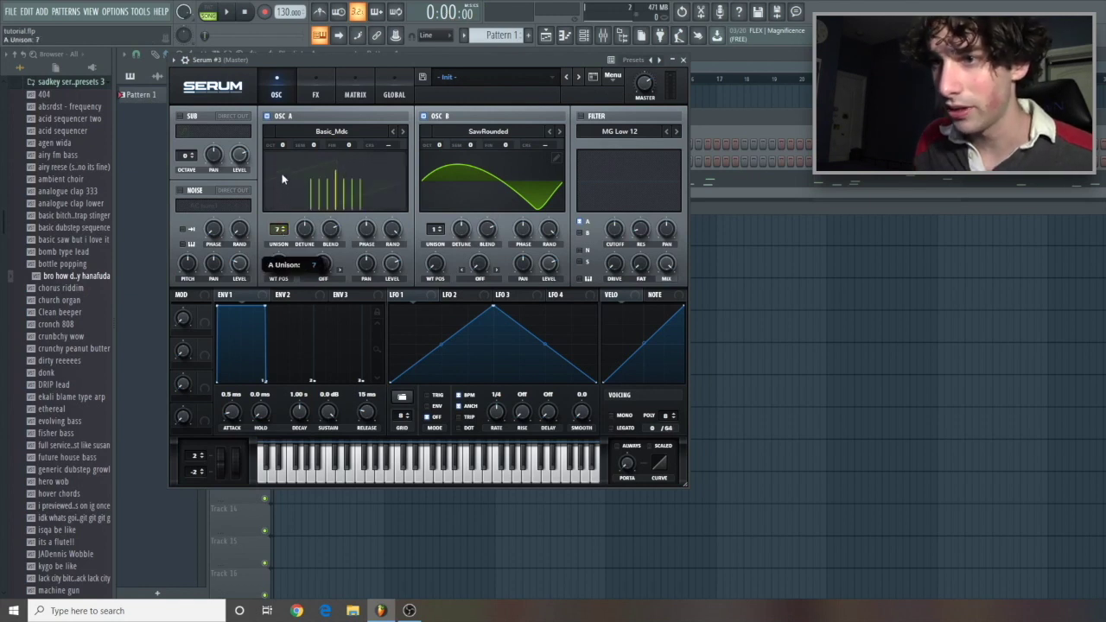
drag(305, 229, 278, 251)
drag(351, 146, 350, 145)
drag(391, 262, 388, 249)
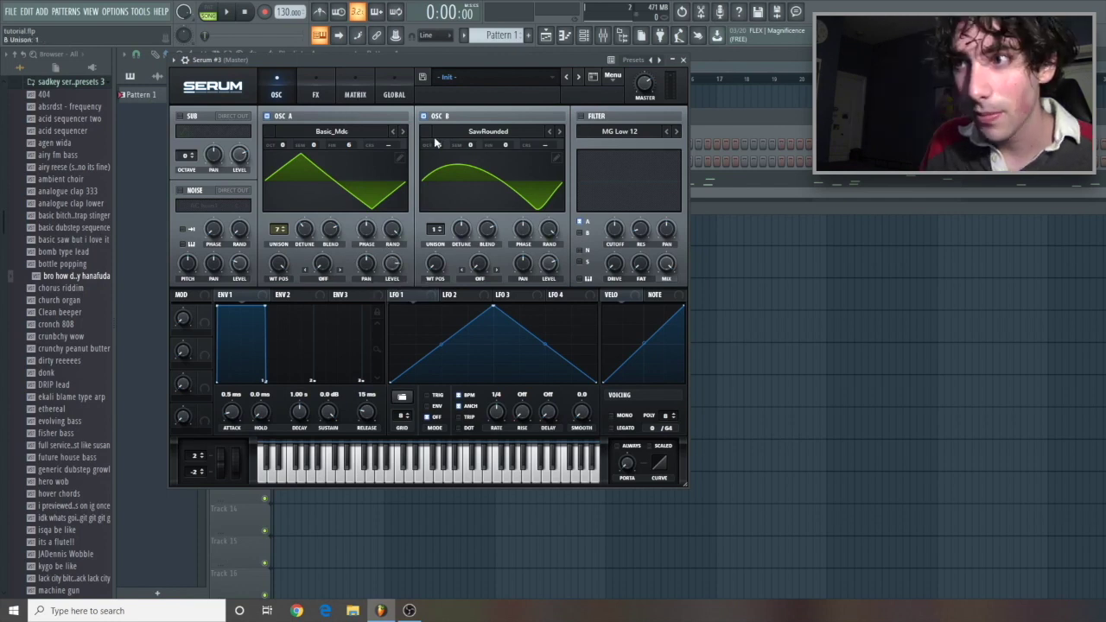
- Set oscillator B to octave -1, fine tuning -1 cents, 8 unison voices with less detune, unison blend 78 and volume 60%
drag(440, 145, 505, 145)
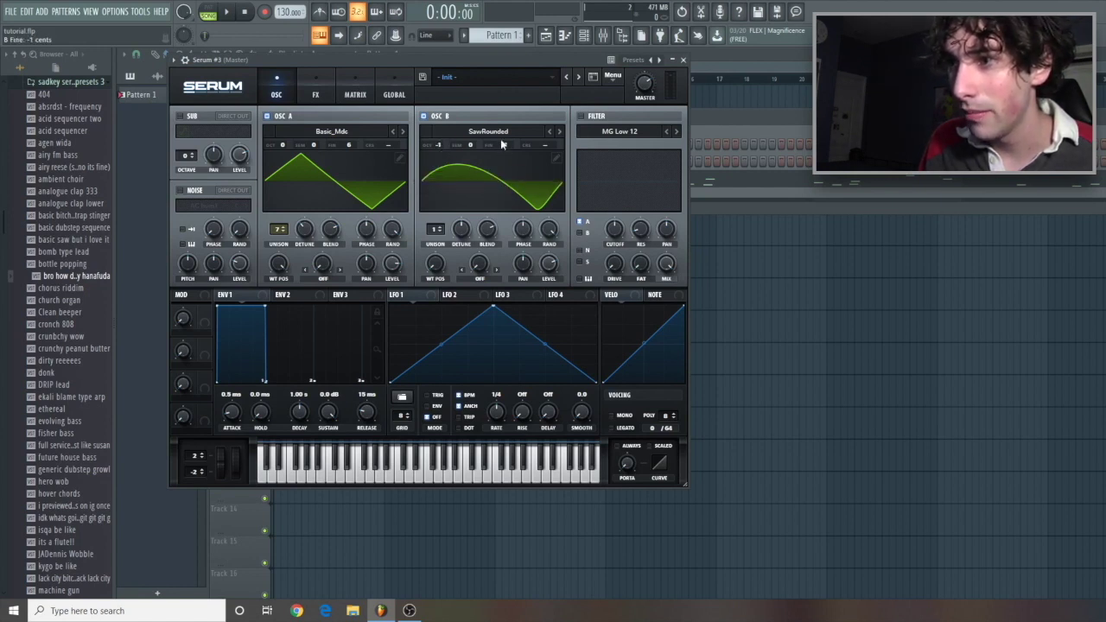
drag(435, 229, 444, 166)
drag(462, 230, 488, 230)
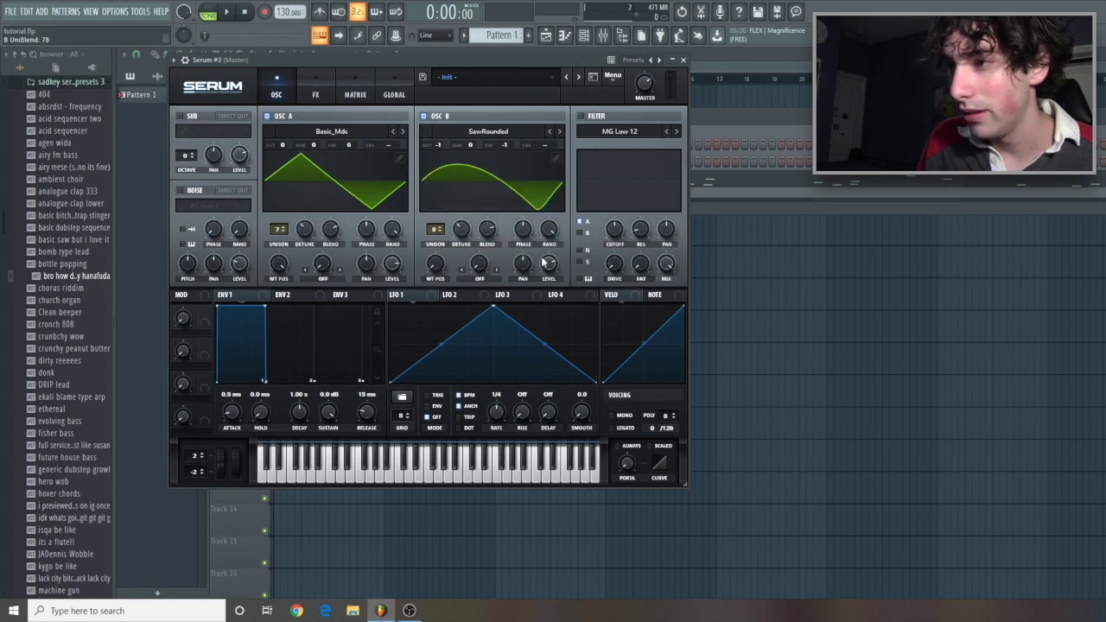
mouse_move(544, 266)
drag(545, 264, 544, 272)
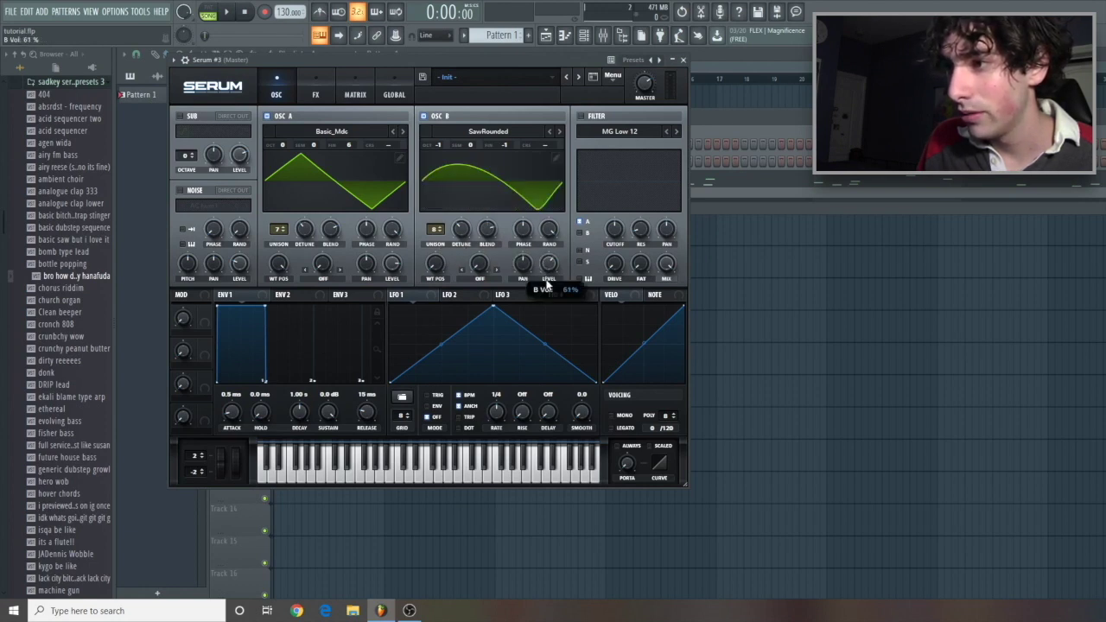
drag(547, 287, 547, 289)
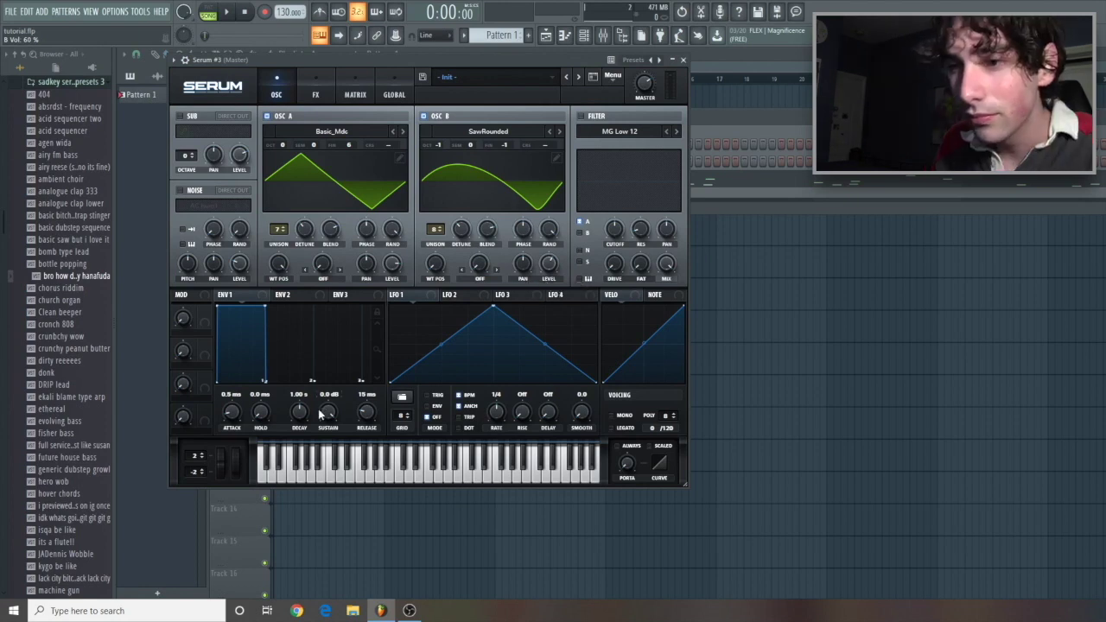
- Set envelope 1's attack to about 18 ms and its release to about 546 ms
drag(238, 416, 239, 403)
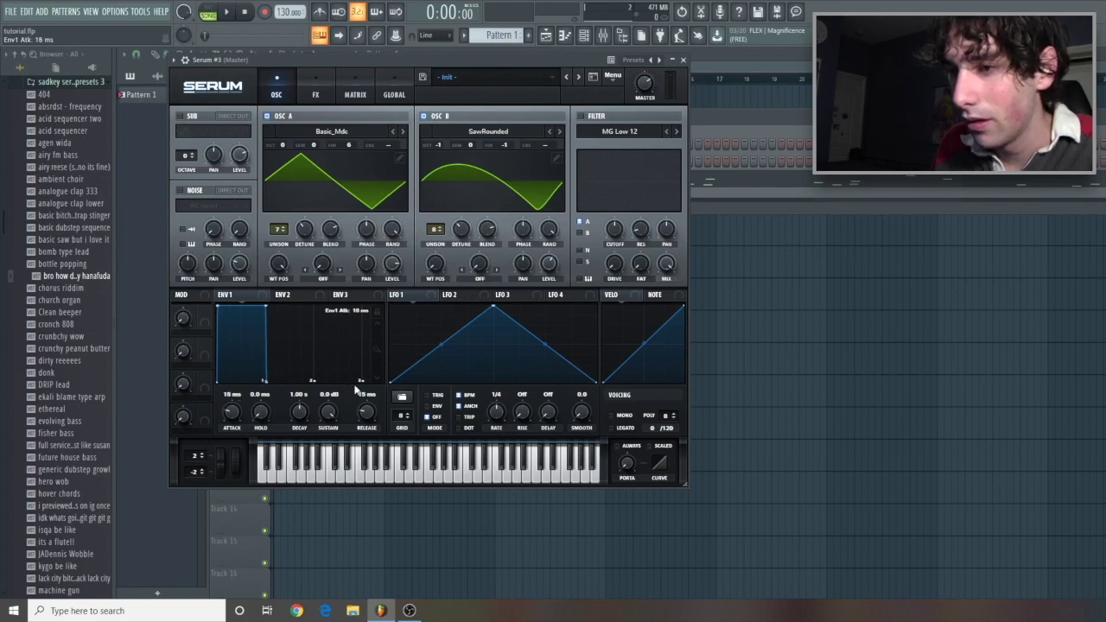
drag(376, 417, 354, 371)
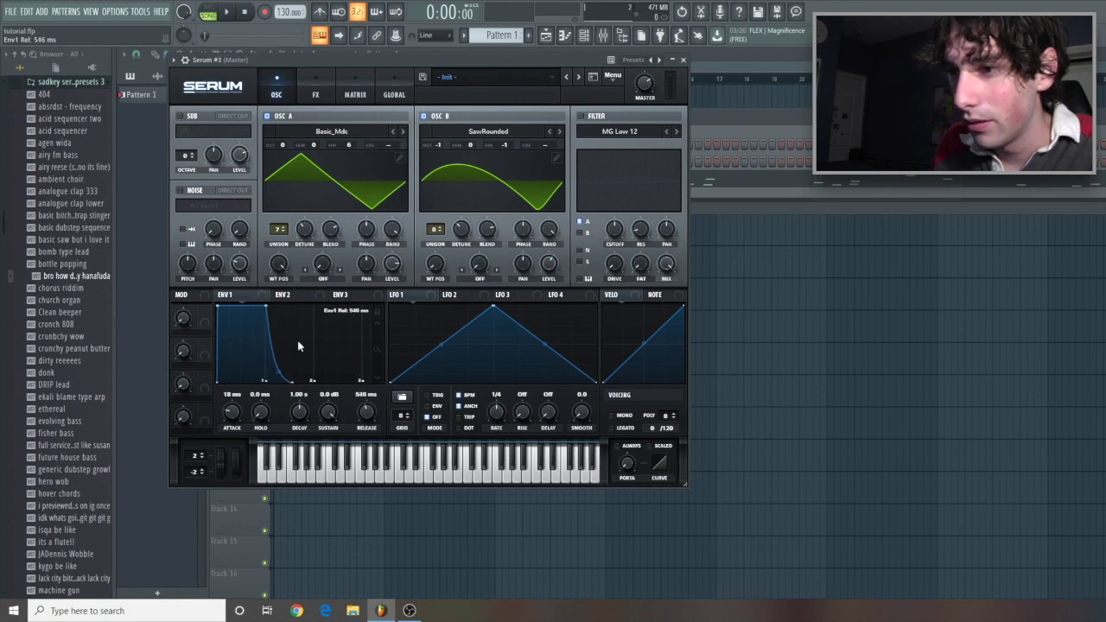
- Set envelope 2 to attack 2.34 s, decay 13.9 s, sustain 18.42% and release 574 ms
click(283, 296)
drag(234, 400, 227, 342)
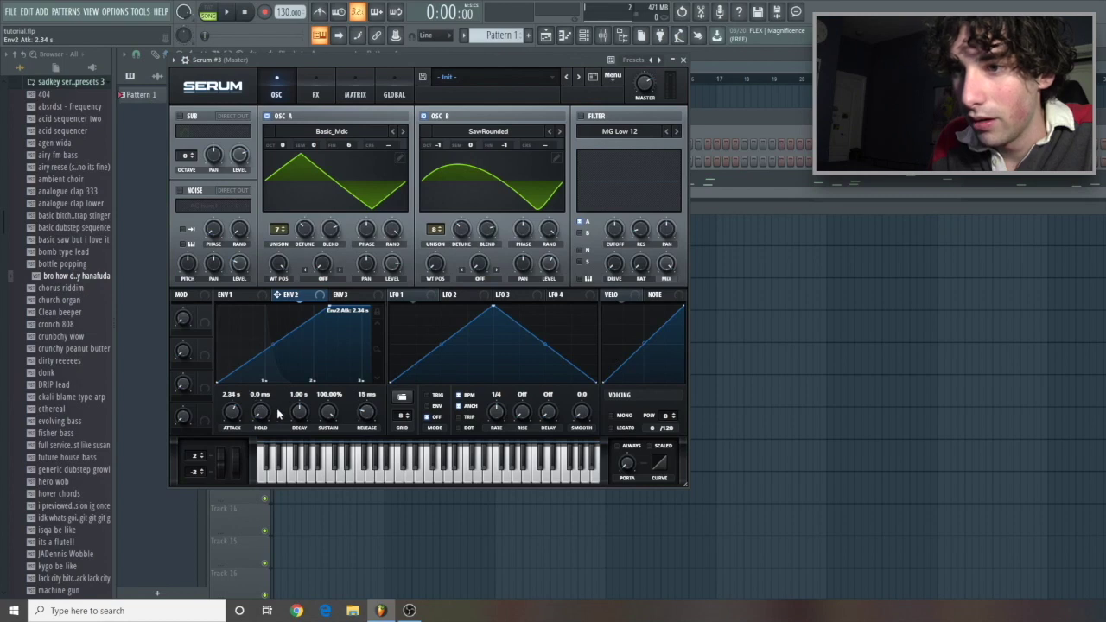
drag(291, 415, 293, 369)
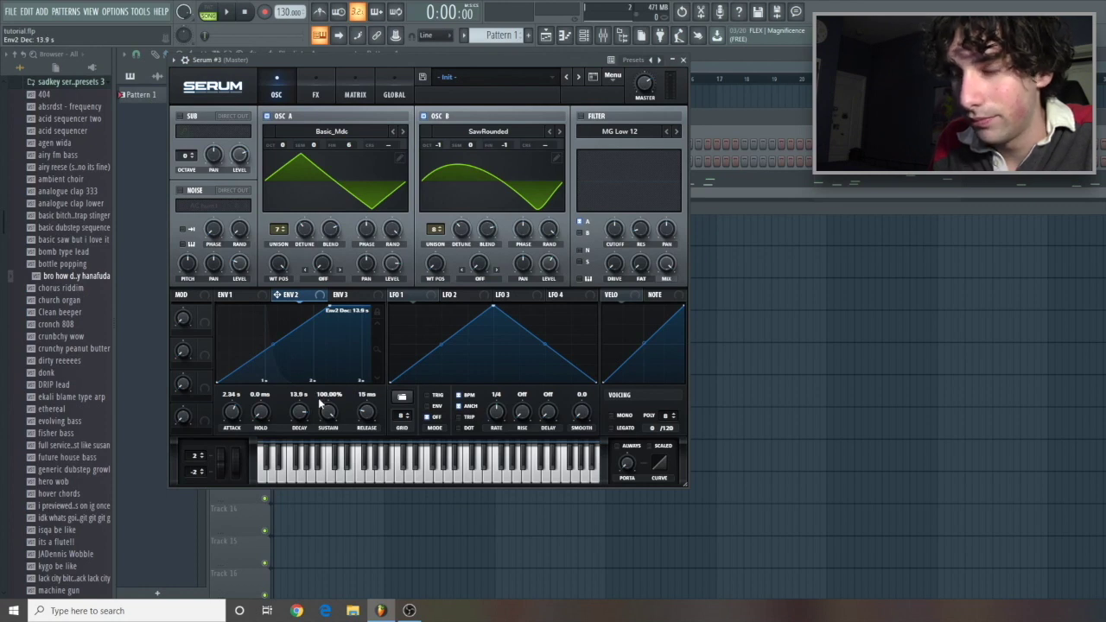
drag(329, 407, 321, 518)
mouse_move(363, 413)
mouse_down()
mouse_move(362, 394)
mouse_move(367, 418)
mouse_up()
scroll(367, 415, down, 2)
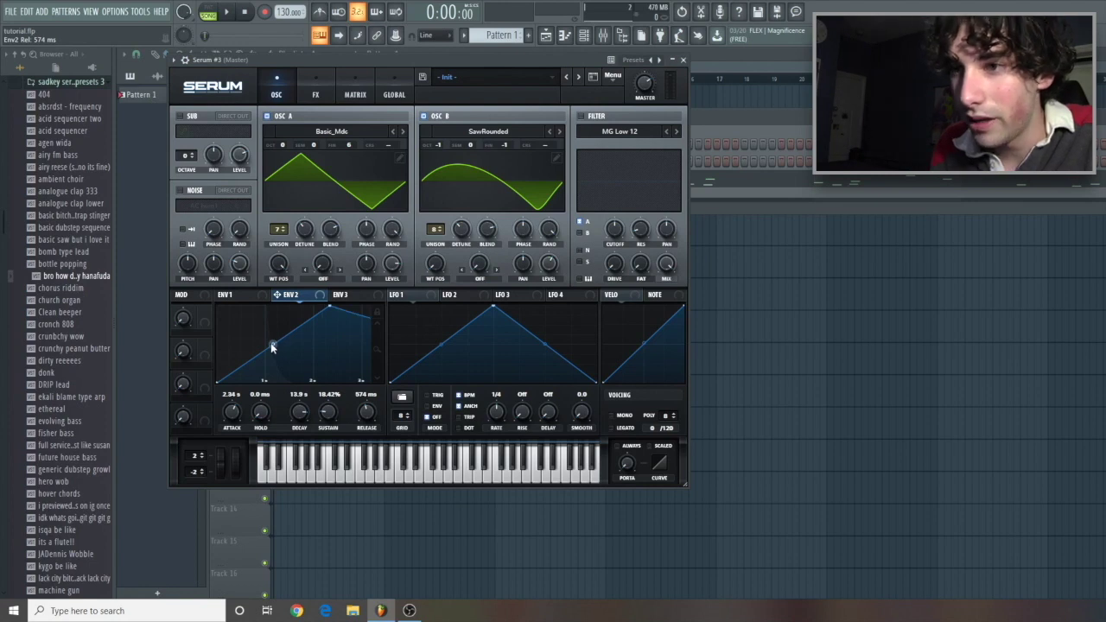
- Bend envelope 2's attack curve upward to 55% and bring up envelope 3
drag(270, 344, 270, 340)
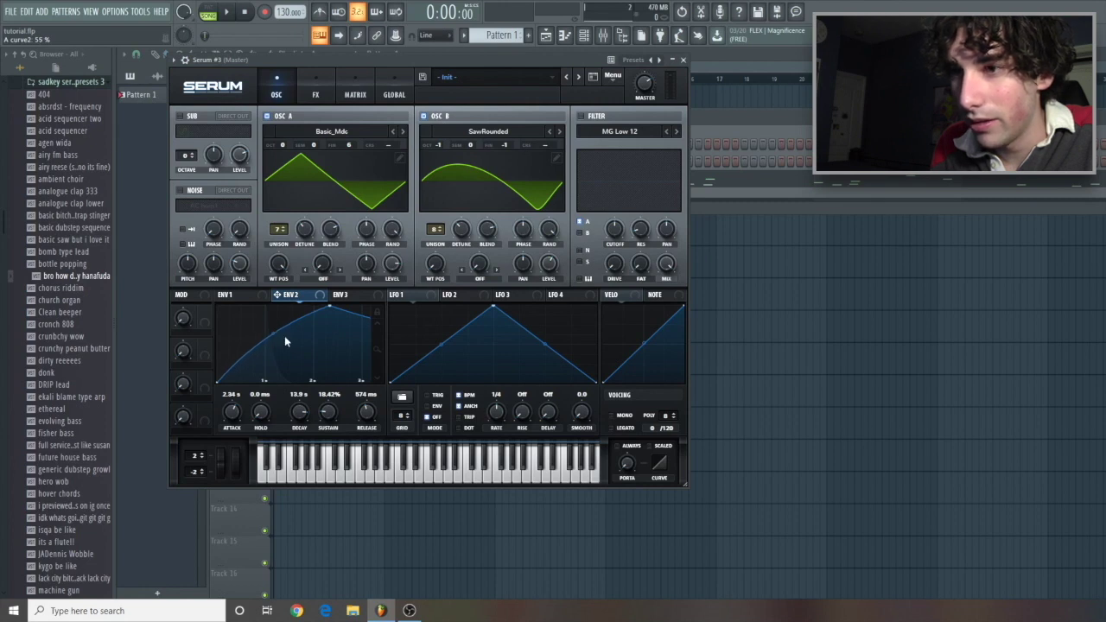
click(340, 295)
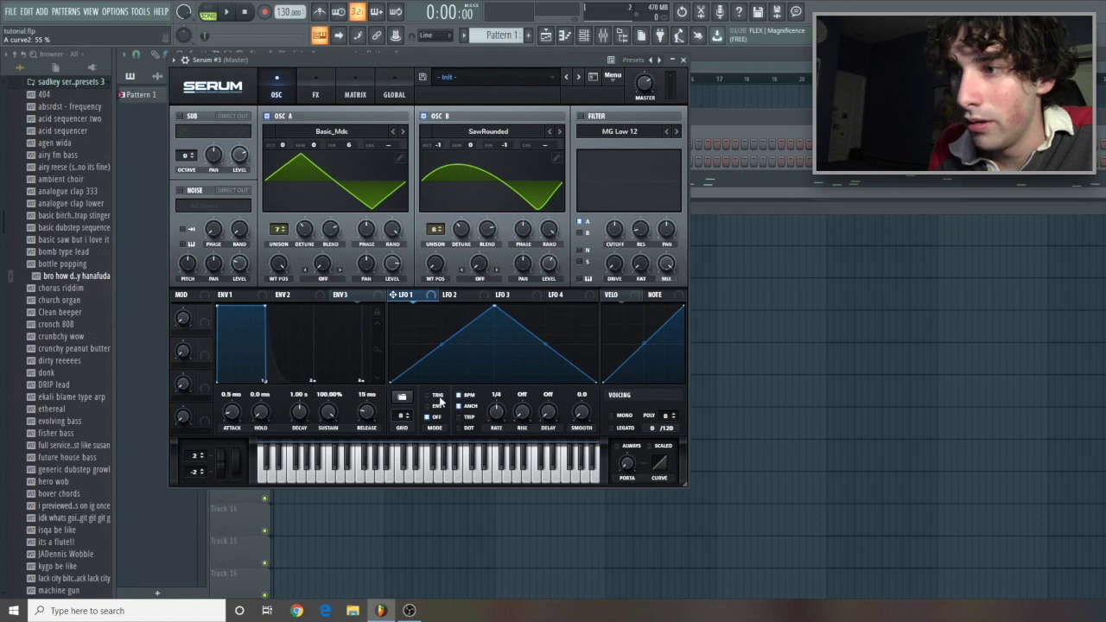
- Set LFO 1 to trigger mode at a one-bar rate and shape it into a curved dip about three-quarters along
drag(495, 426, 495, 443)
drag(391, 385, 391, 304)
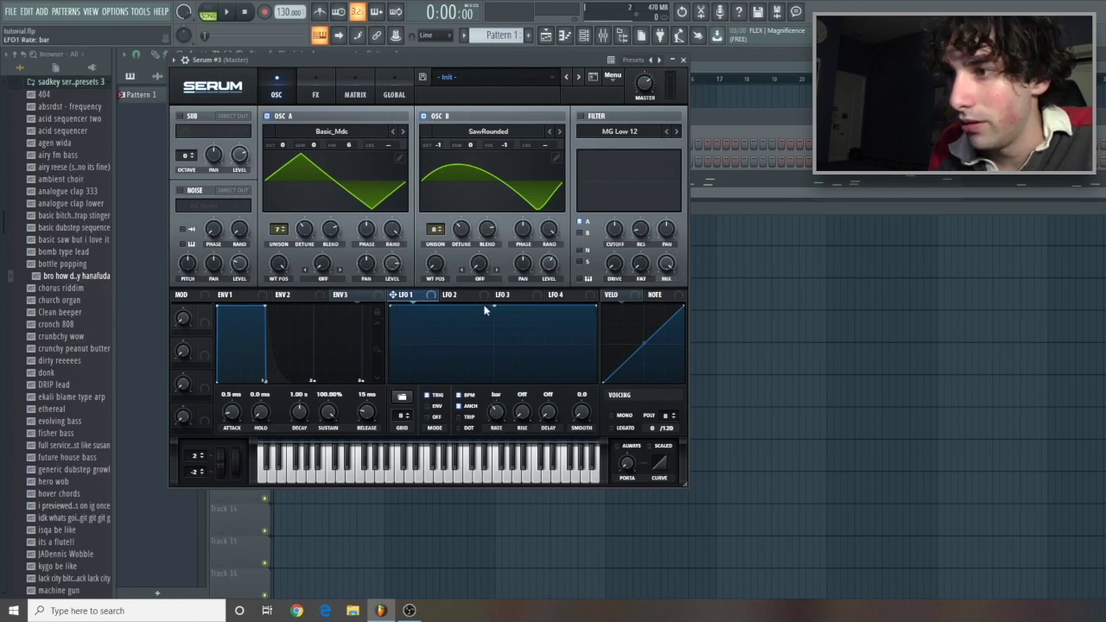
drag(495, 310, 548, 389)
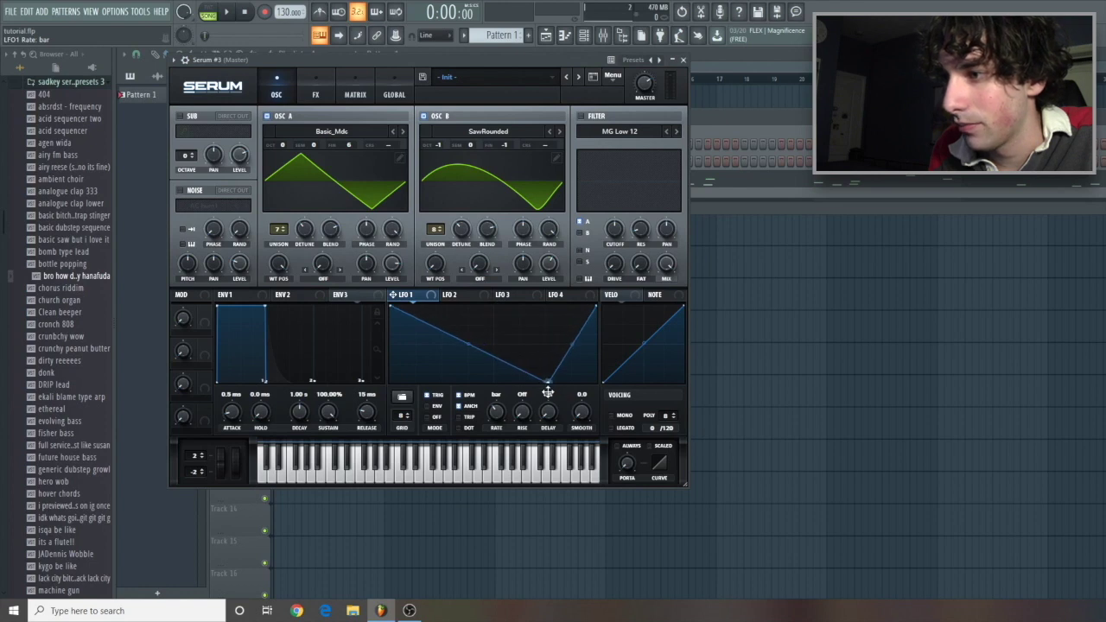
drag(468, 346, 473, 330)
drag(571, 347, 575, 329)
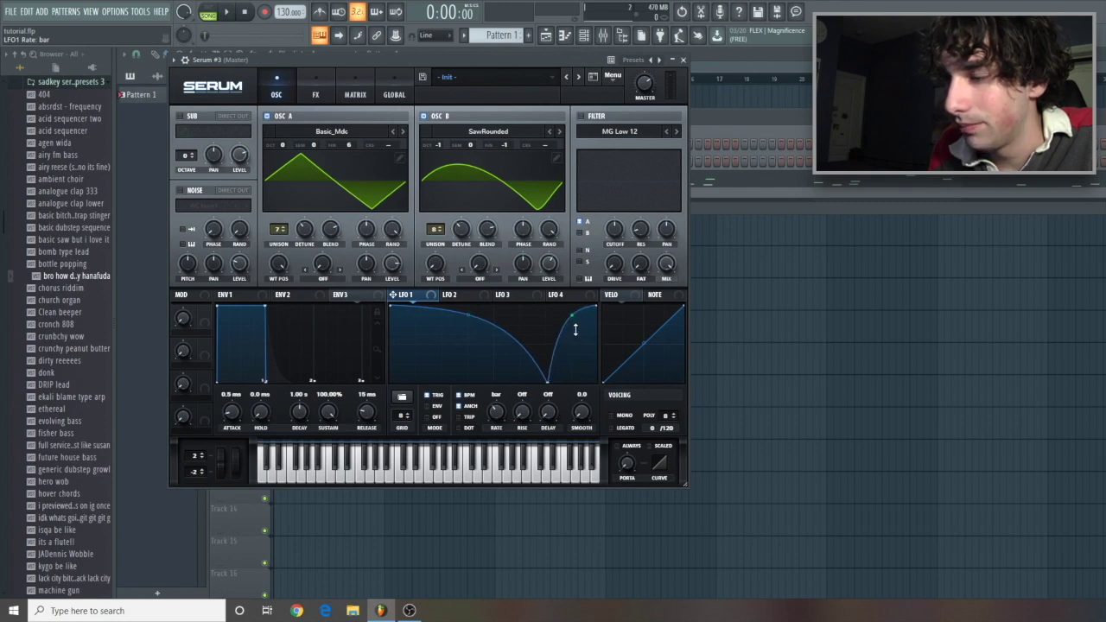
- Set LFO 2 to envelope mode with rate 1/2, rise 1/4 and delay 2 bar, and shape it as a rising ramp held at maximum
click(462, 296)
drag(505, 410, 519, 366)
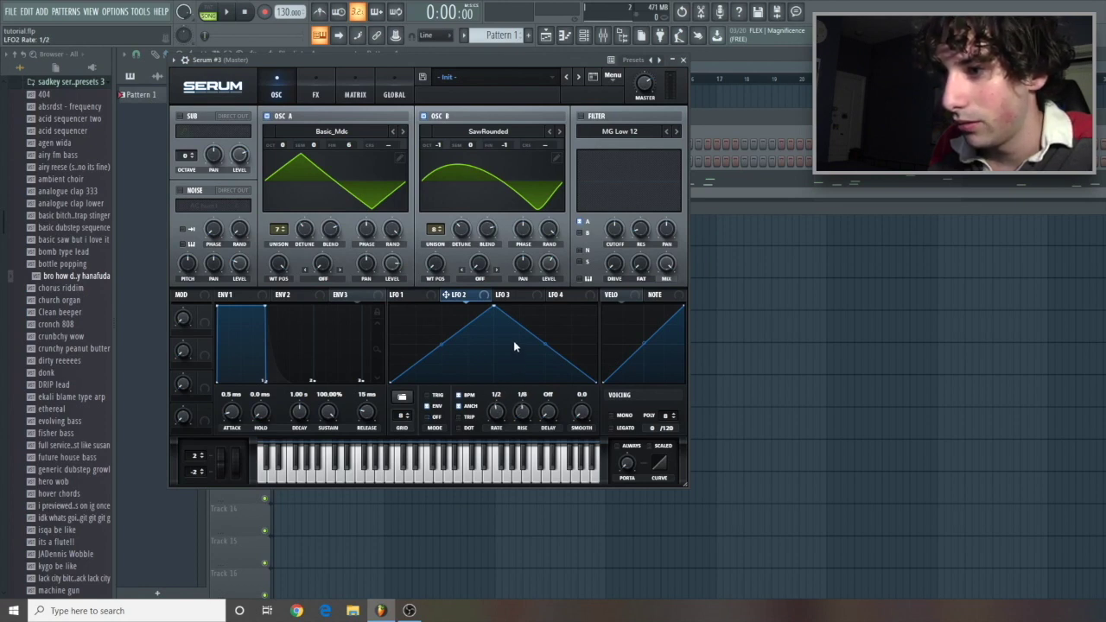
drag(548, 413, 548, 393)
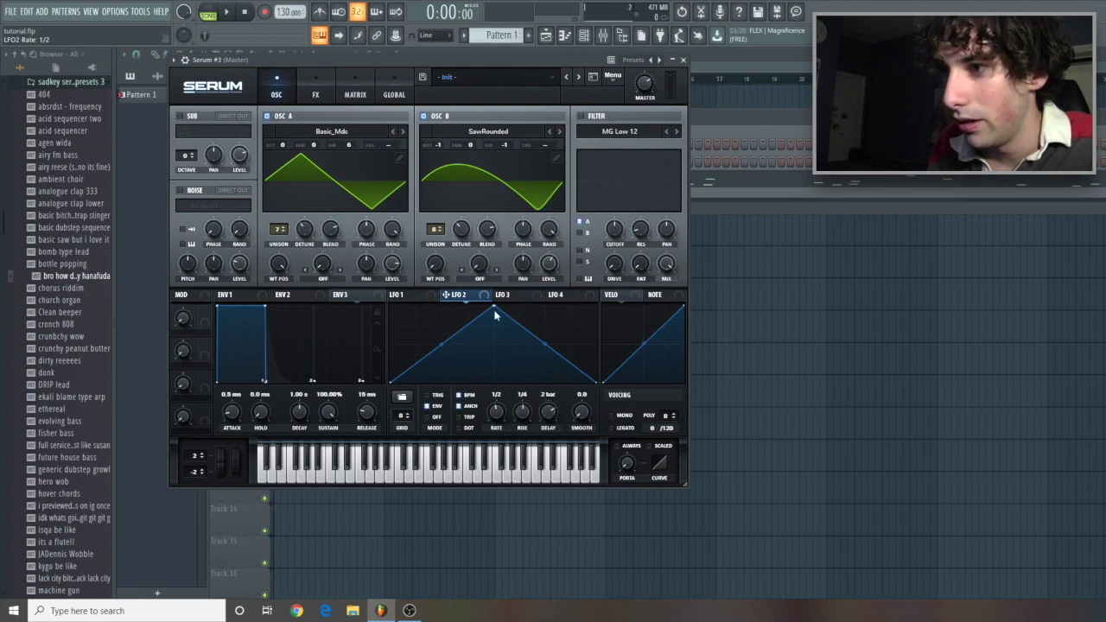
drag(495, 313, 573, 276)
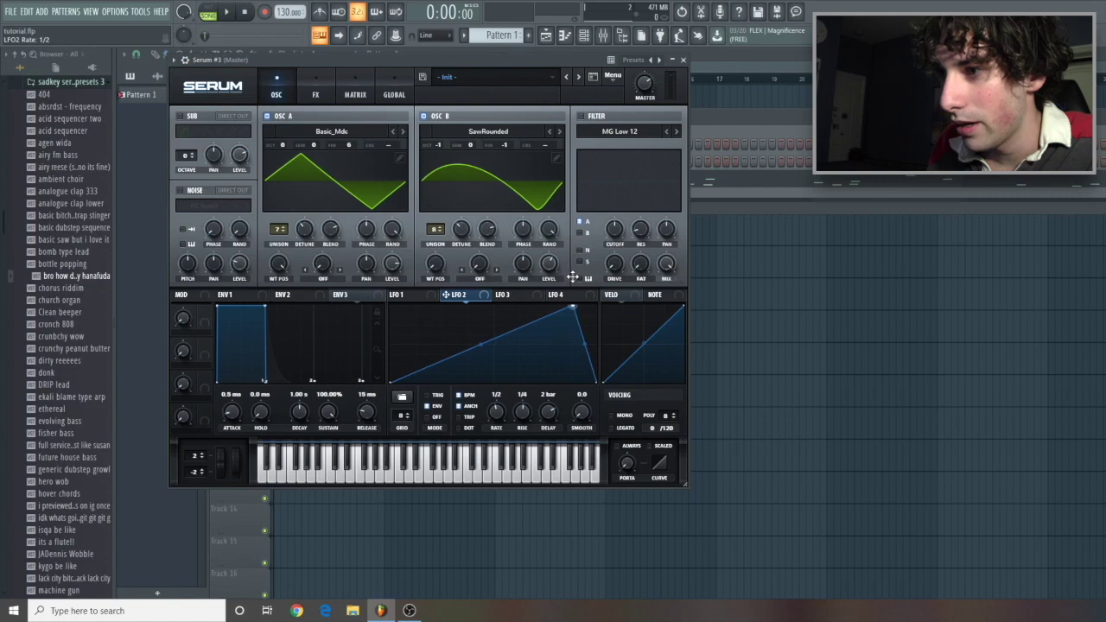
drag(581, 323, 598, 305)
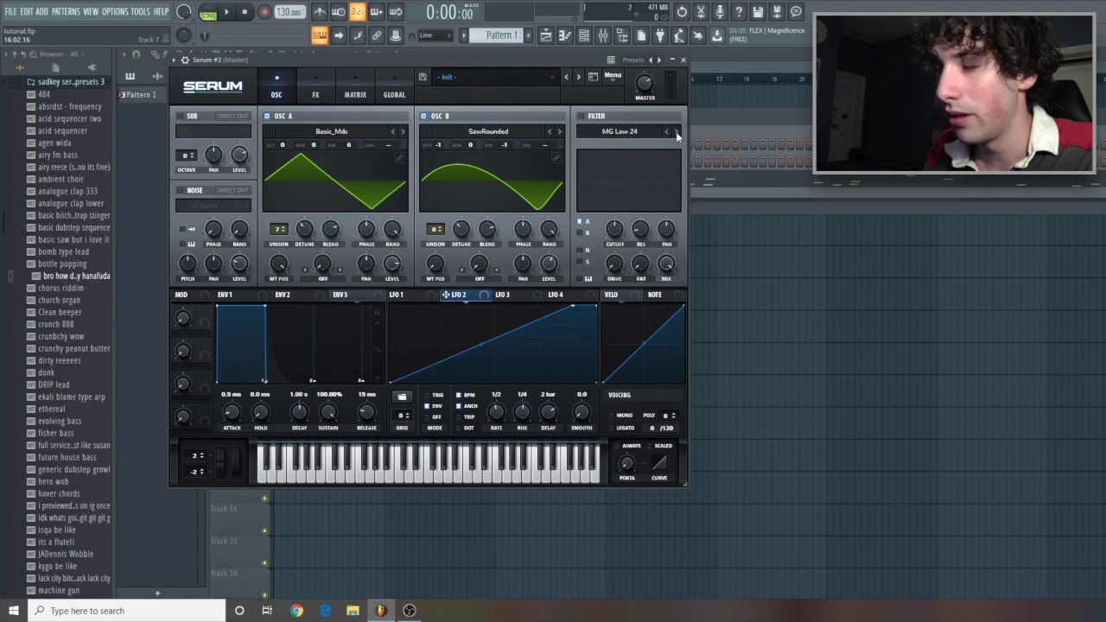
- Enable the MG Low 24 filter for all sources with 15% resonance and modulate its cutoff with envelope 2
click(581, 116)
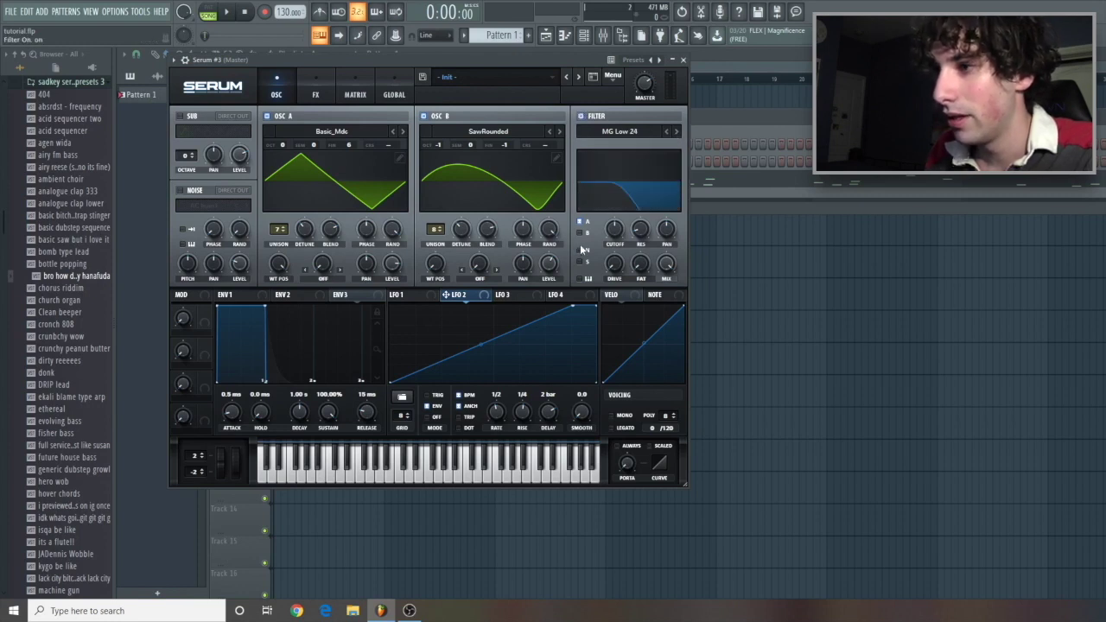
click(580, 250)
click(581, 262)
mouse_move(613, 229)
mouse_down()
mouse_move(615, 212)
mouse_move(635, 226)
mouse_up()
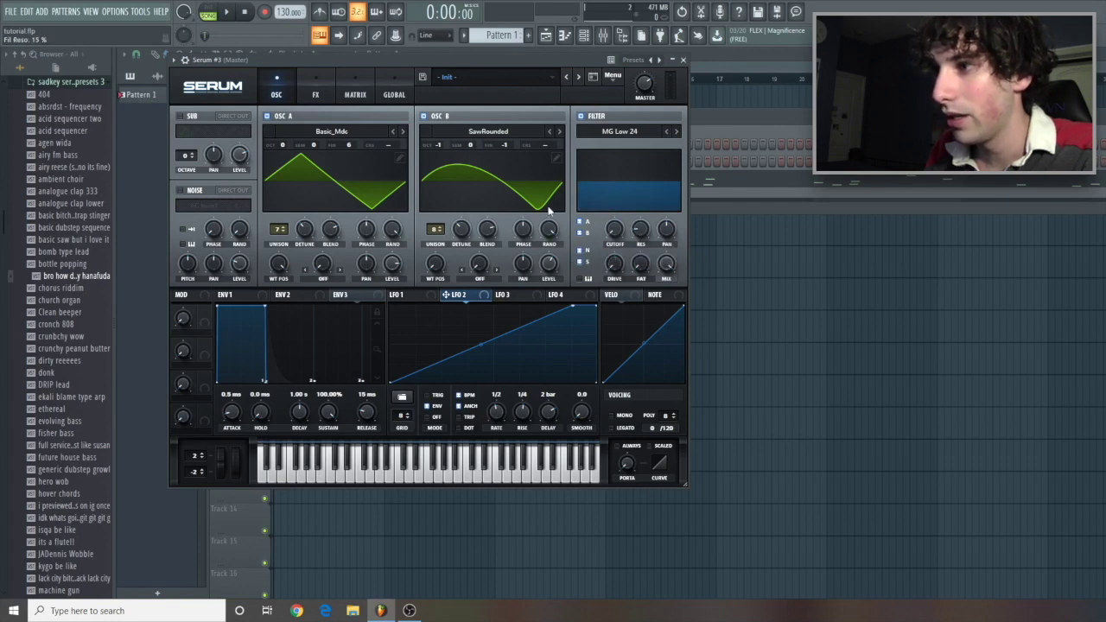
click(290, 295)
drag(279, 296, 612, 230)
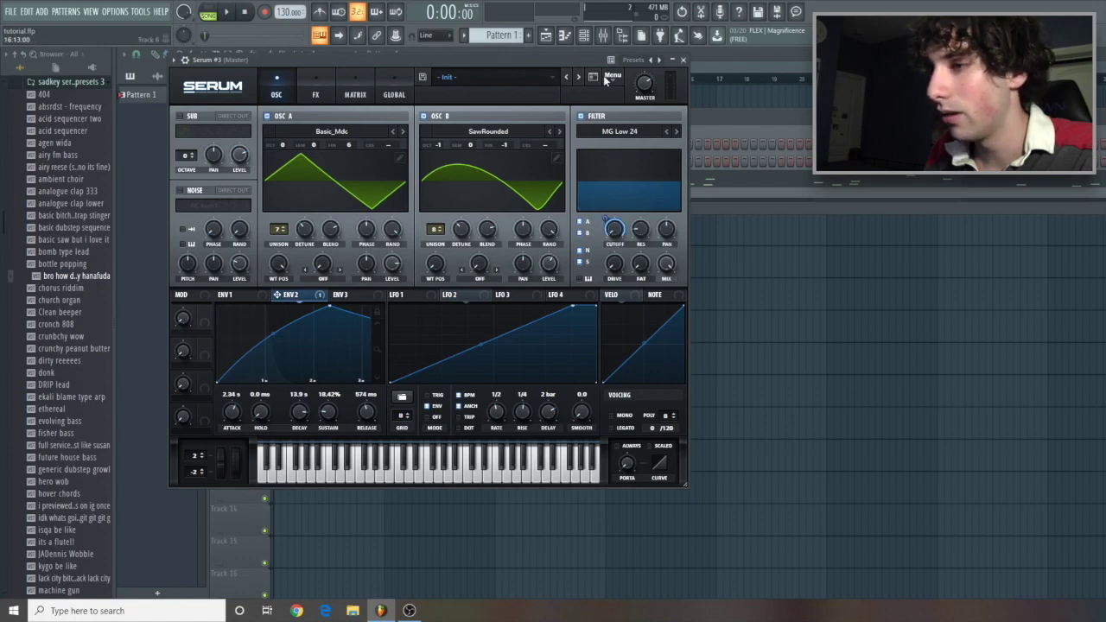
- Set oscillator A's warp to Bend + at 44% and modulate it with envelope 1 by 23
click(328, 279)
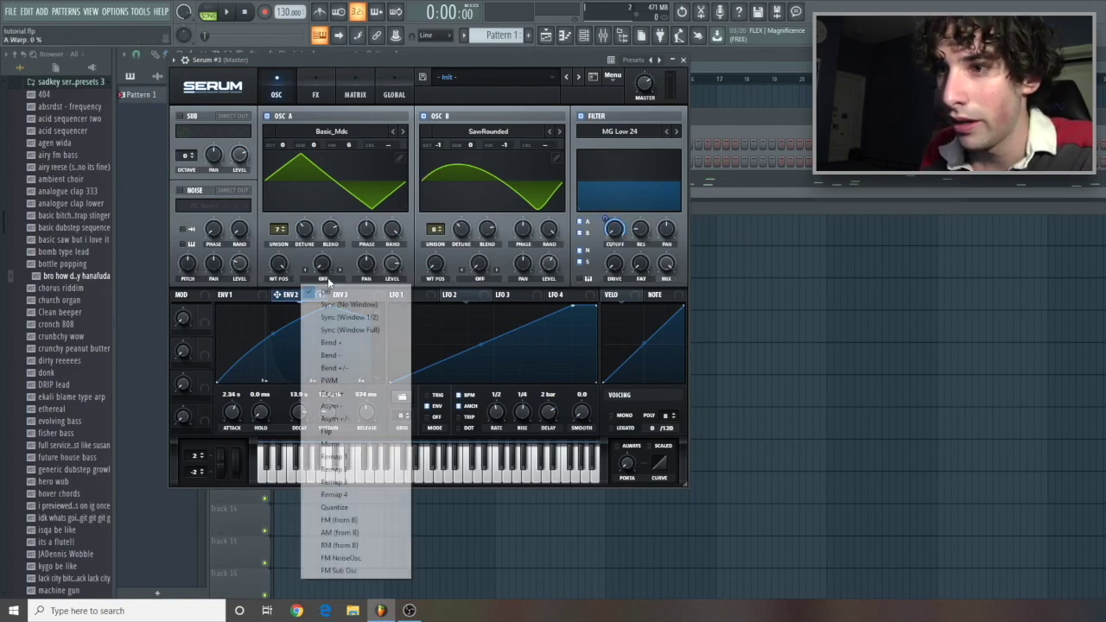
click(364, 342)
drag(332, 266, 314, 193)
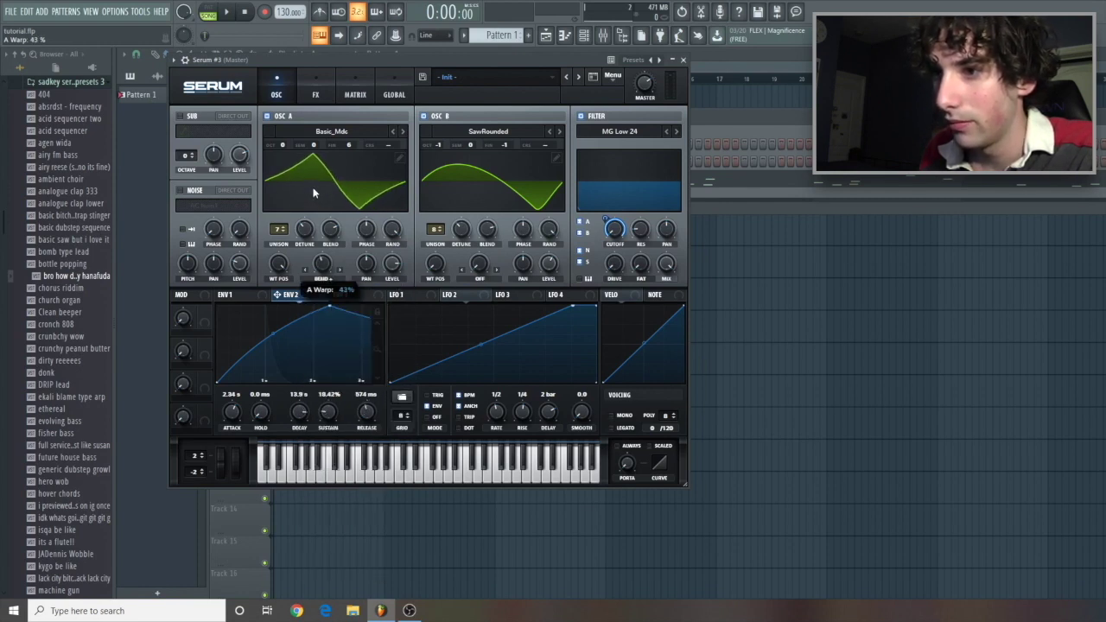
click(239, 296)
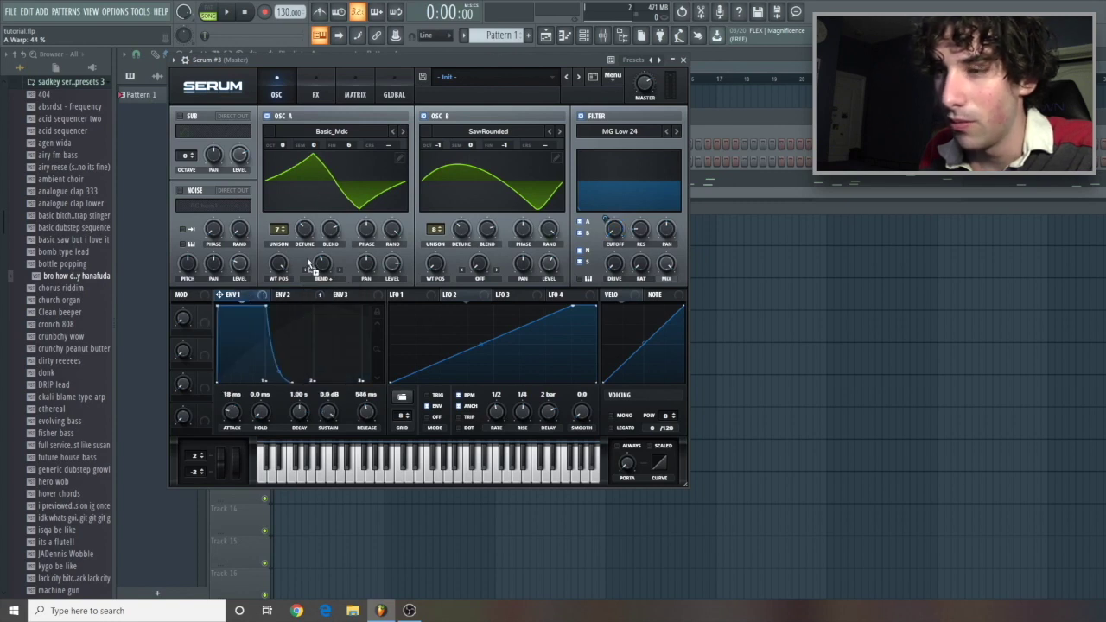
drag(325, 266, 320, 261)
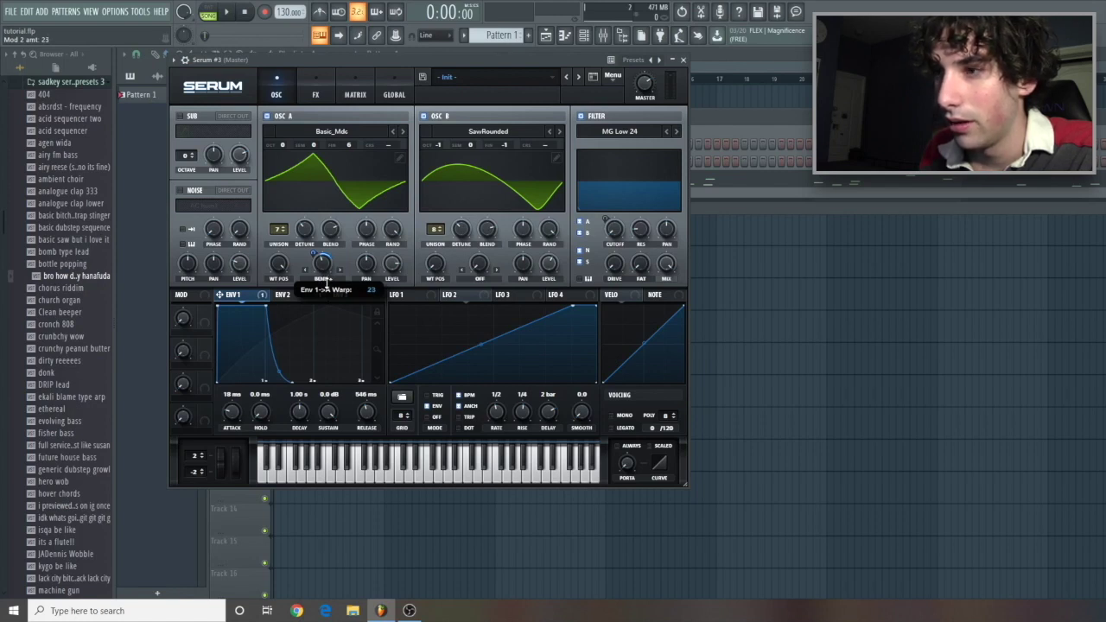
- Set oscillator B's warp mode to Bend - and raise its amount, then set wavetable position 7 with envelope 1 modulating it by about 32
click(481, 283)
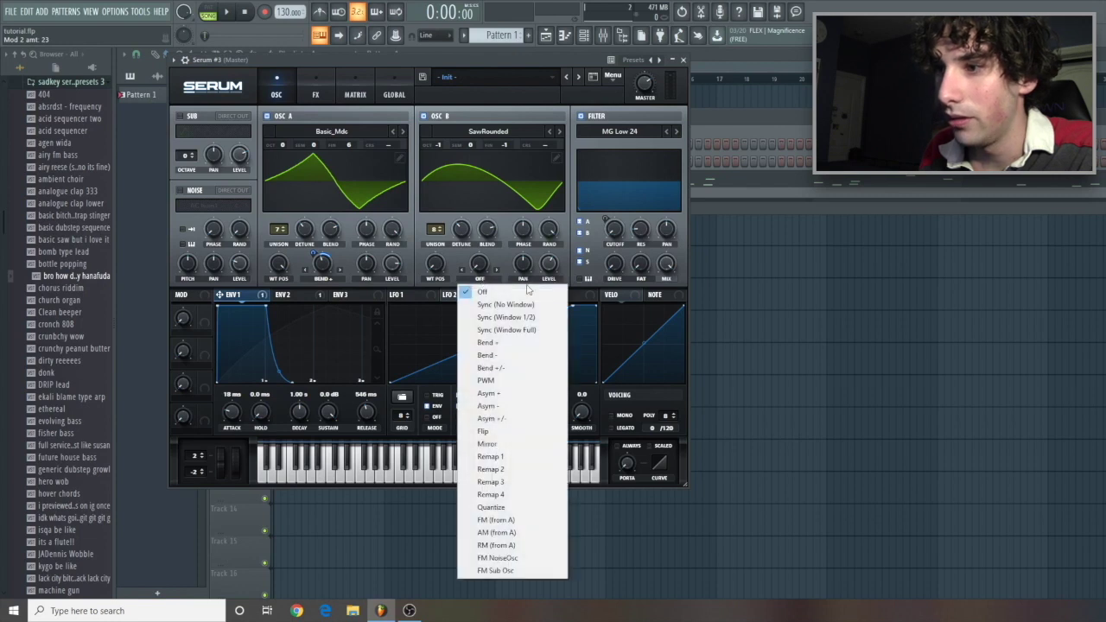
click(484, 355)
drag(479, 264, 458, 175)
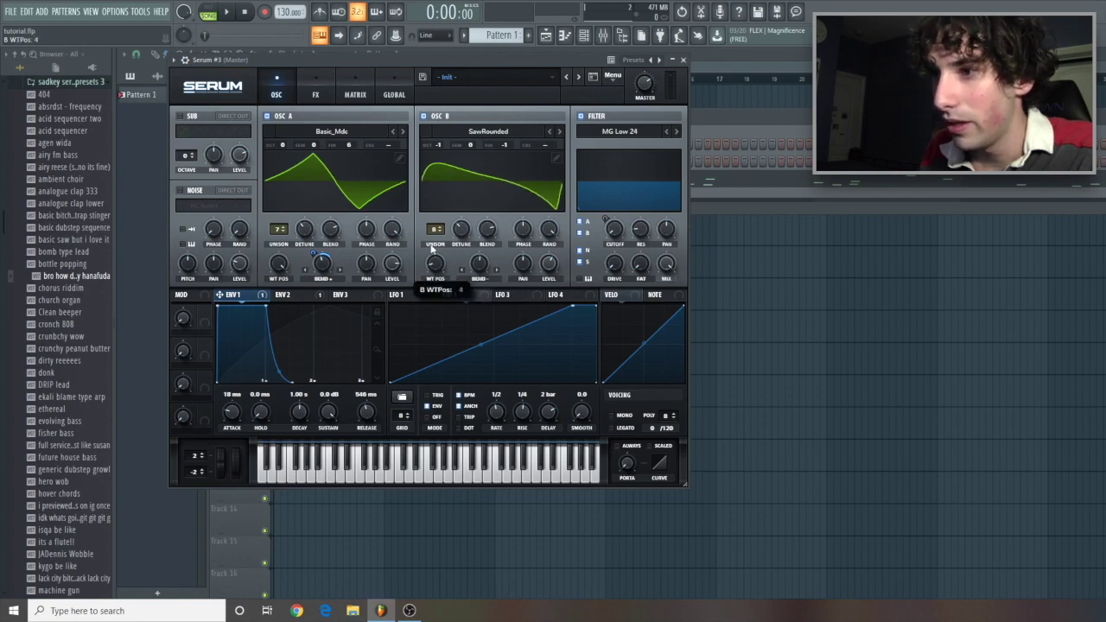
drag(431, 244, 434, 235)
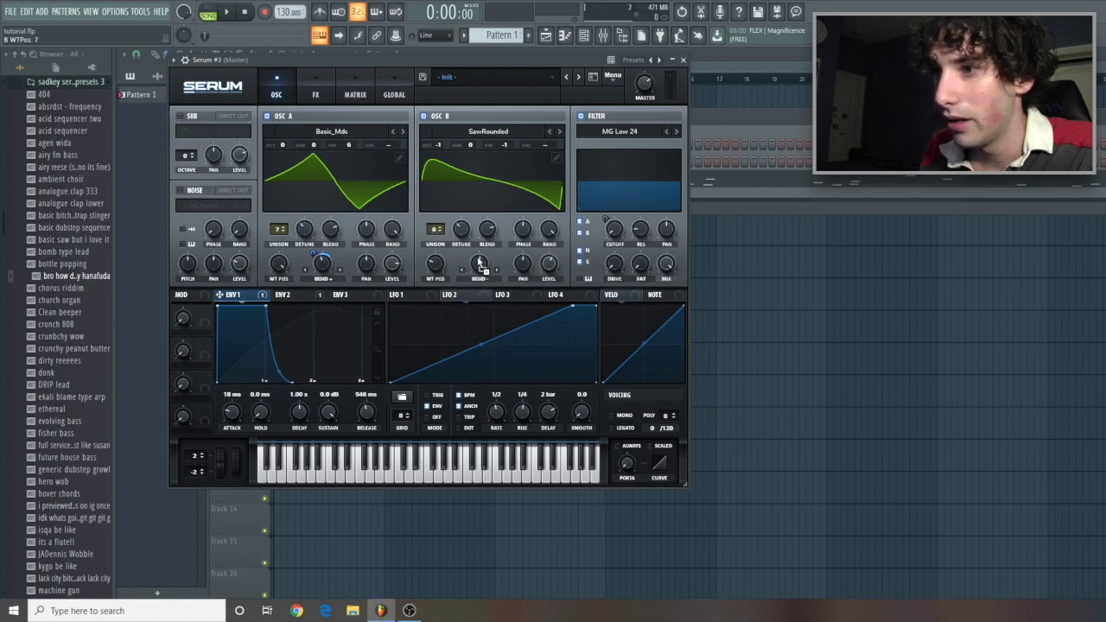
drag(437, 259, 434, 283)
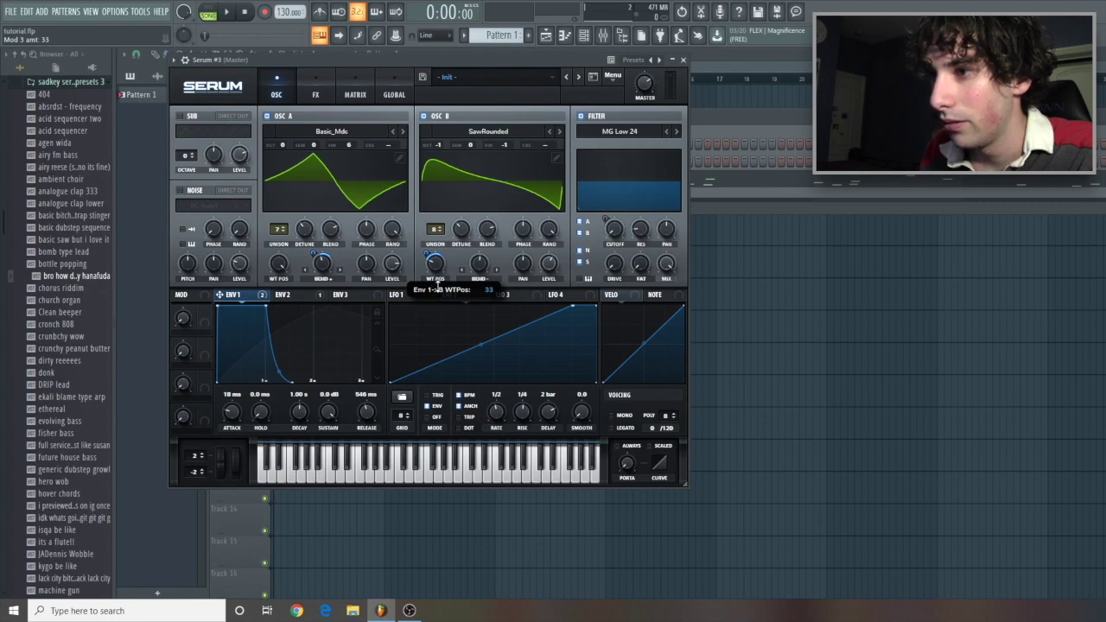
- Modulate oscillator B's Bend - warp with envelope 2, then bring envelope 1 back into view
click(302, 298)
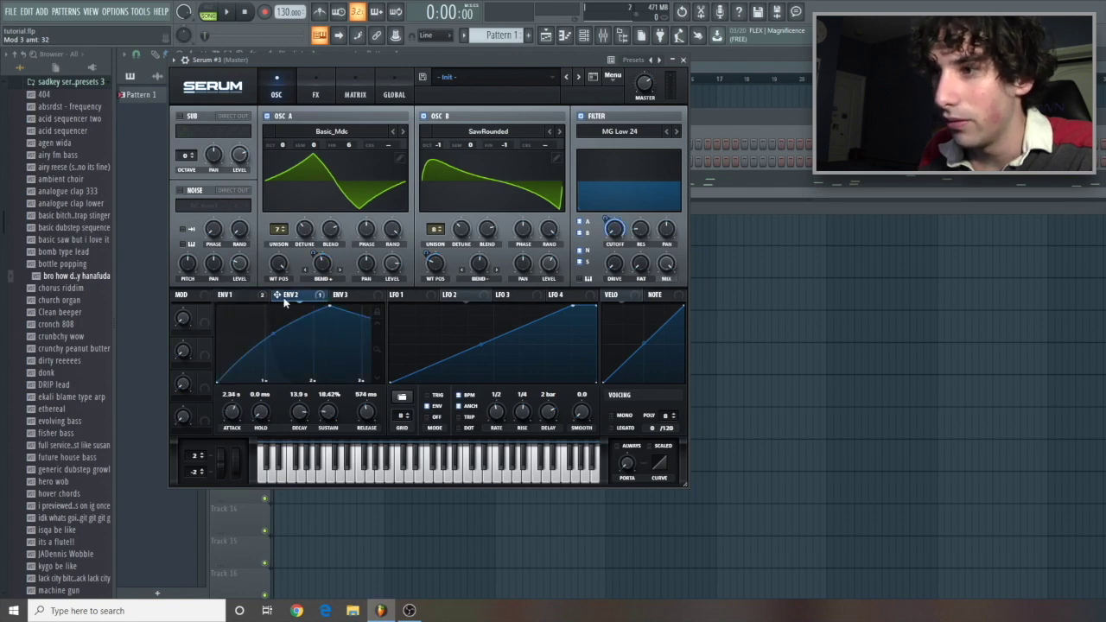
drag(301, 298, 485, 264)
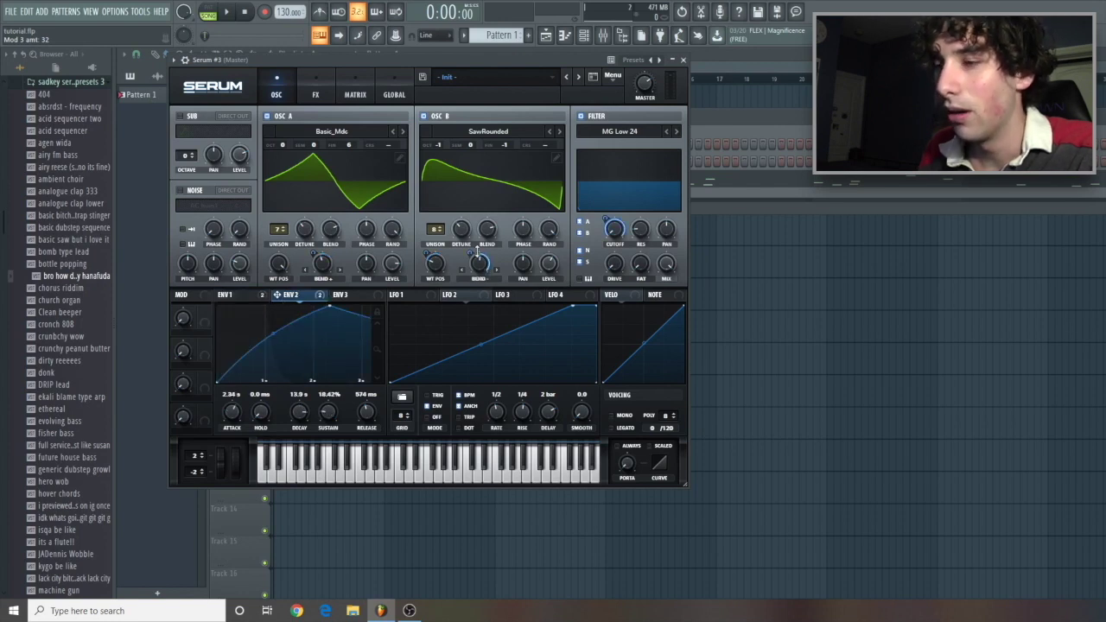
click(229, 295)
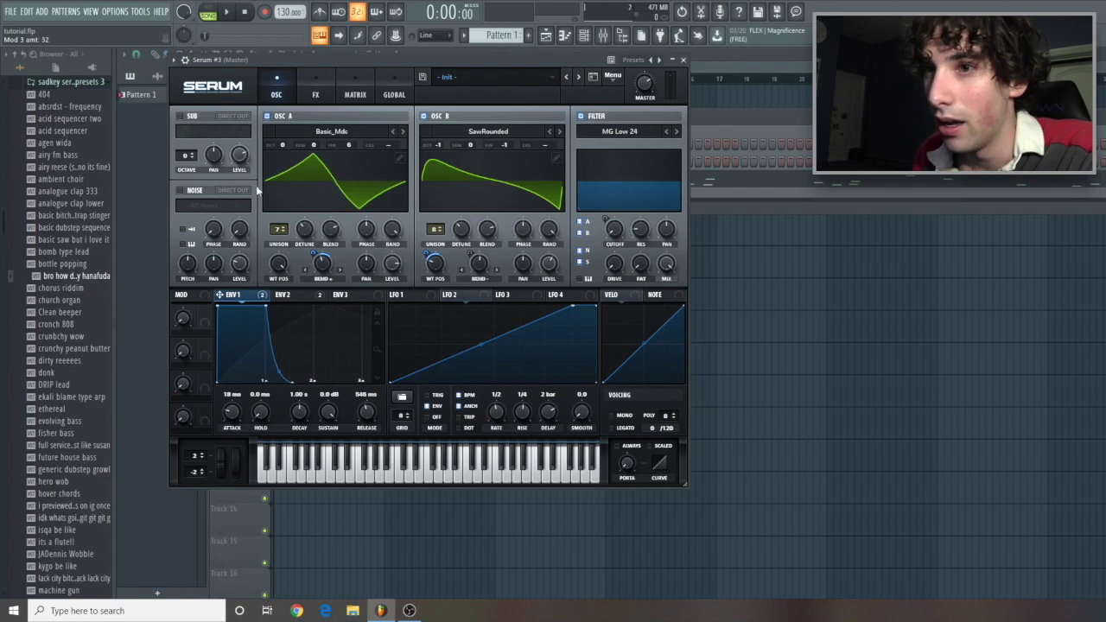
- Enable the noise oscillator with the BrightWhite sample at 0% level and modulate its level with envelope 2 by 38
click(181, 190)
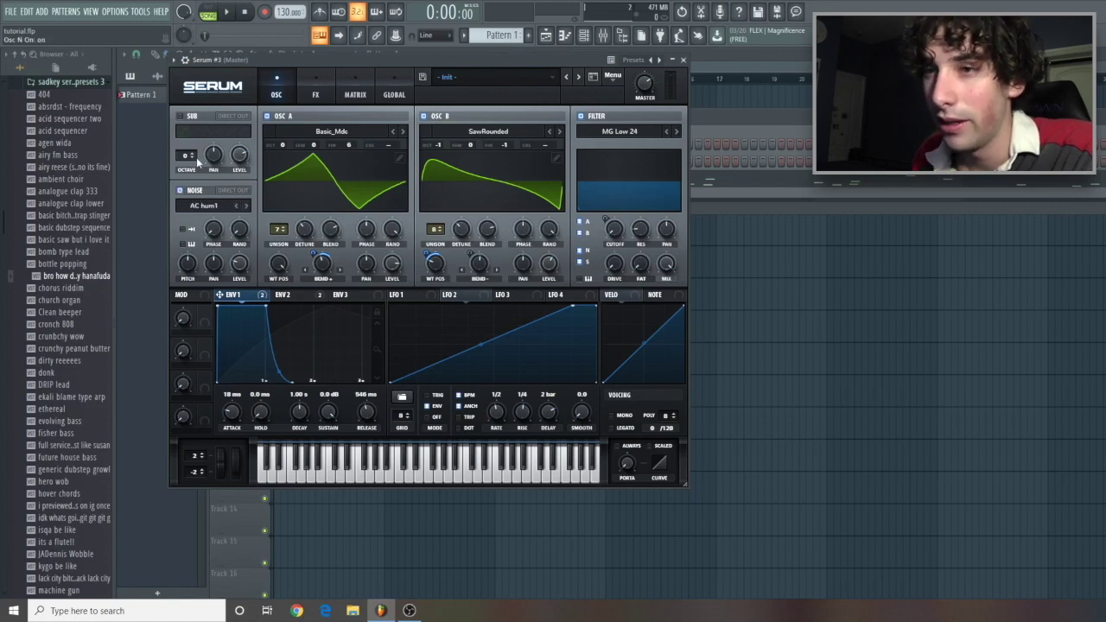
click(211, 207)
mouse_move(216, 220)
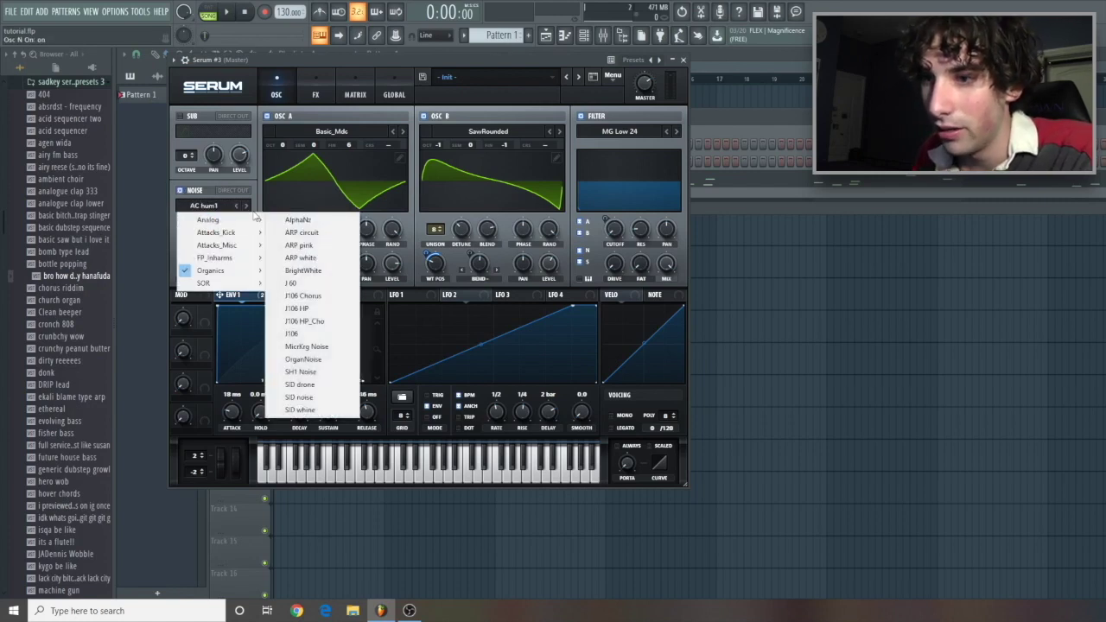
click(325, 271)
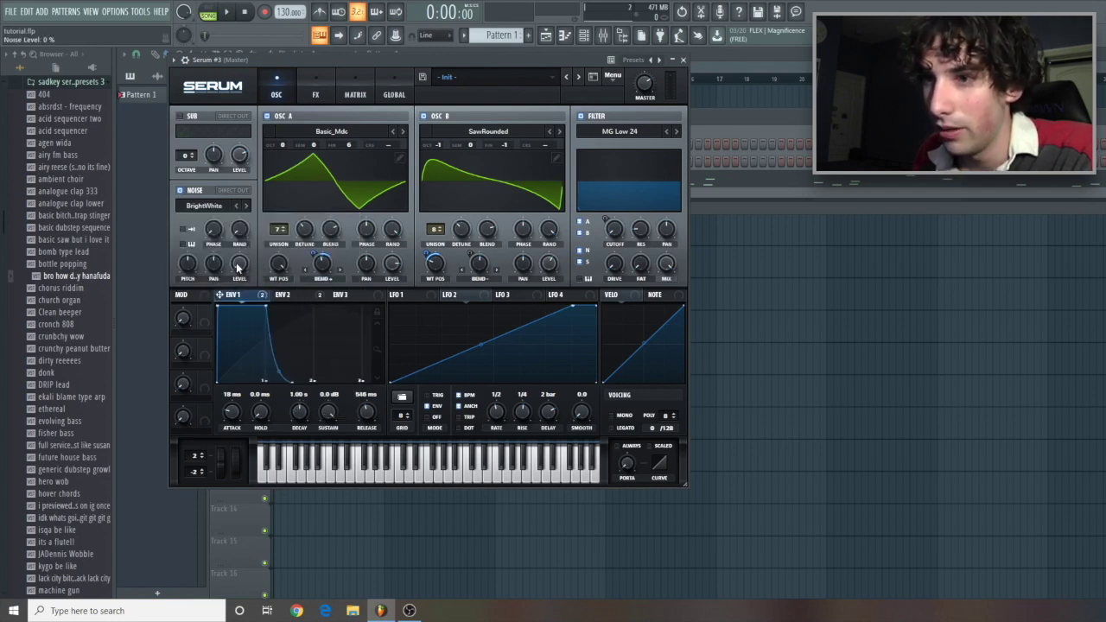
click(278, 294)
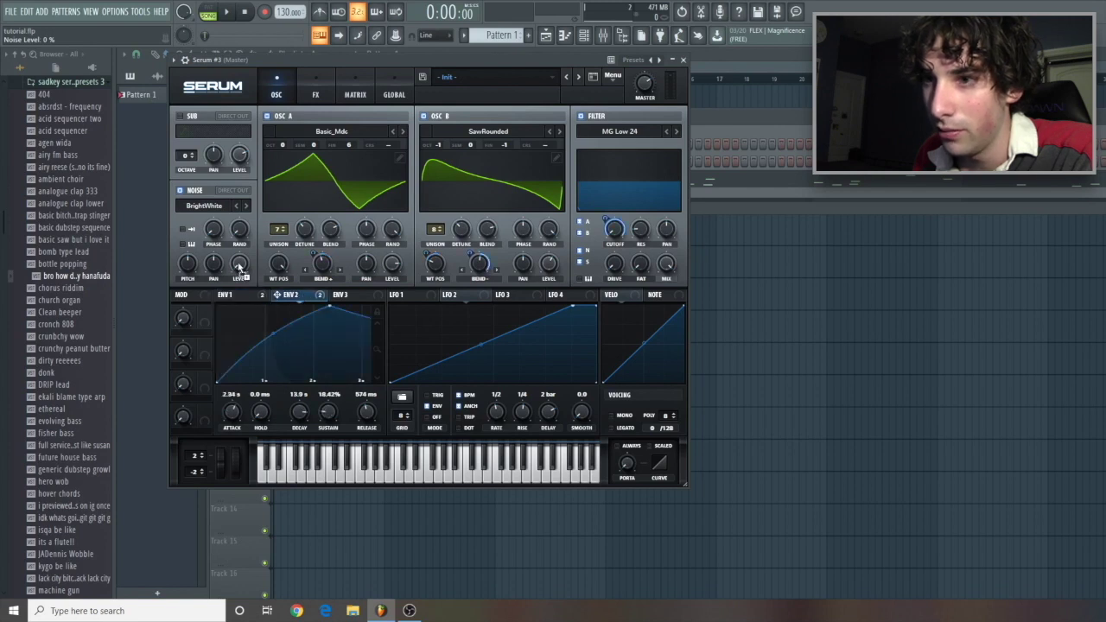
drag(235, 256, 230, 292)
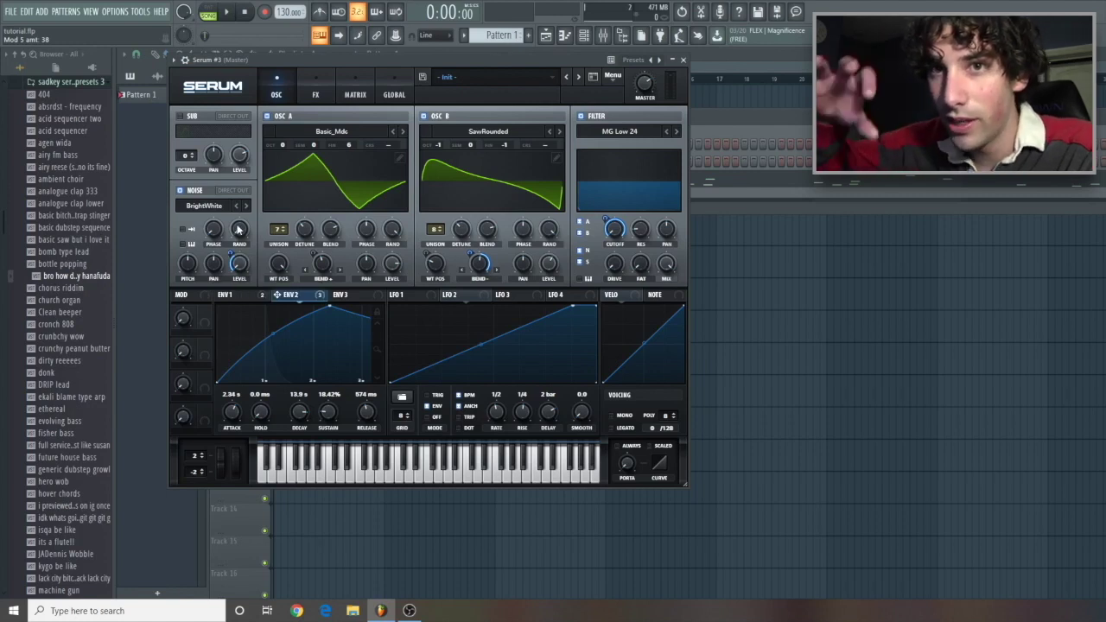
mouse_move(239, 229)
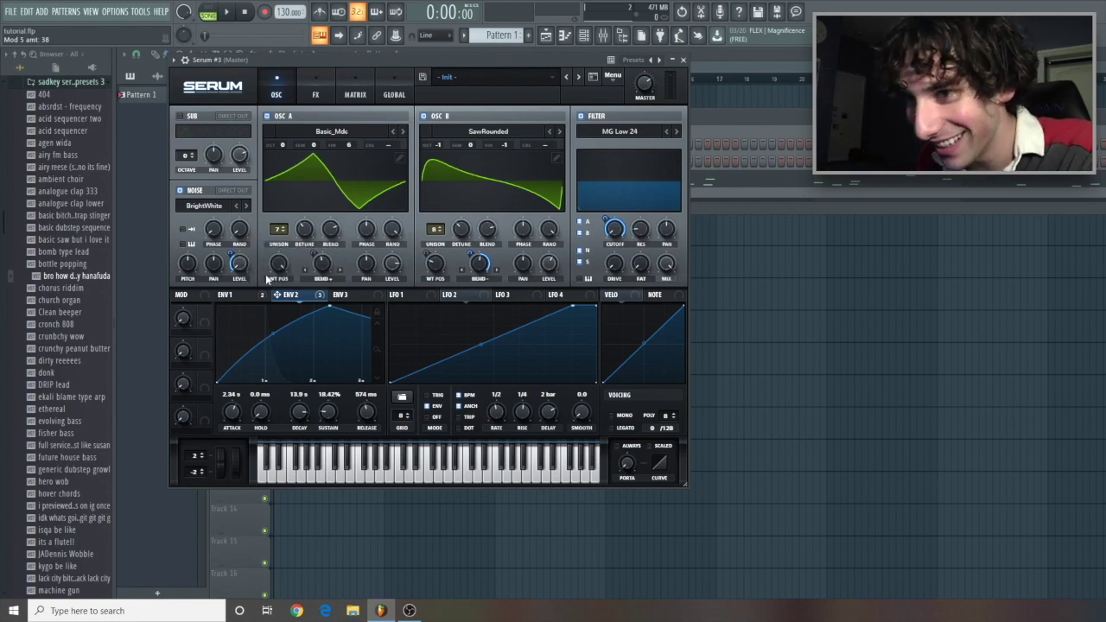
mouse_move(234, 257)
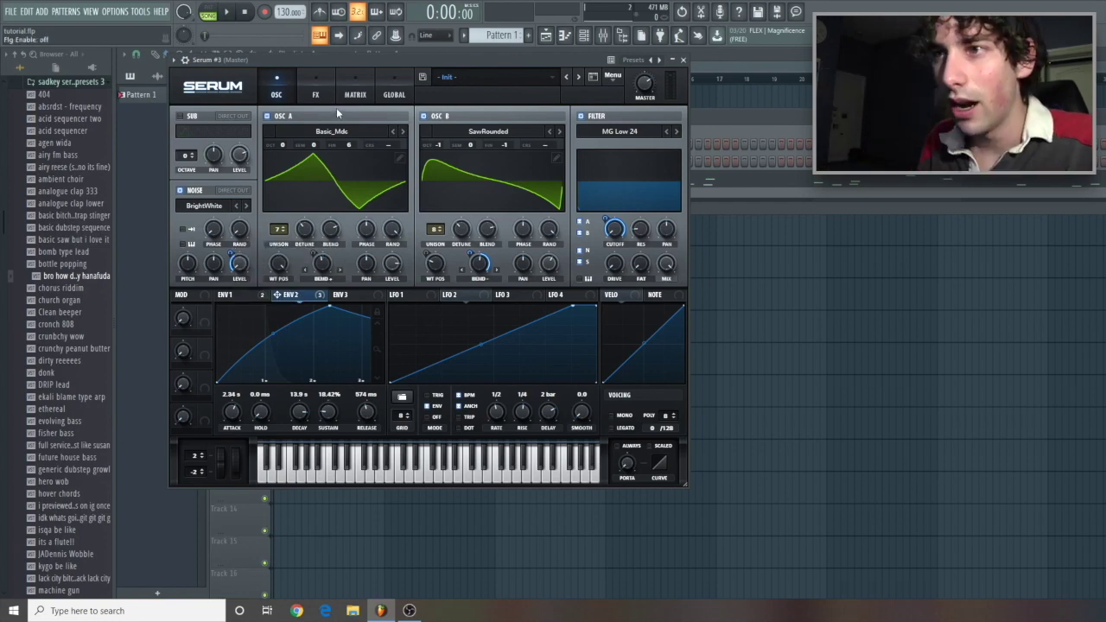
- Enable the distortion effect in Diode 1 mode with drive at 15% and mix at 0%
click(319, 91)
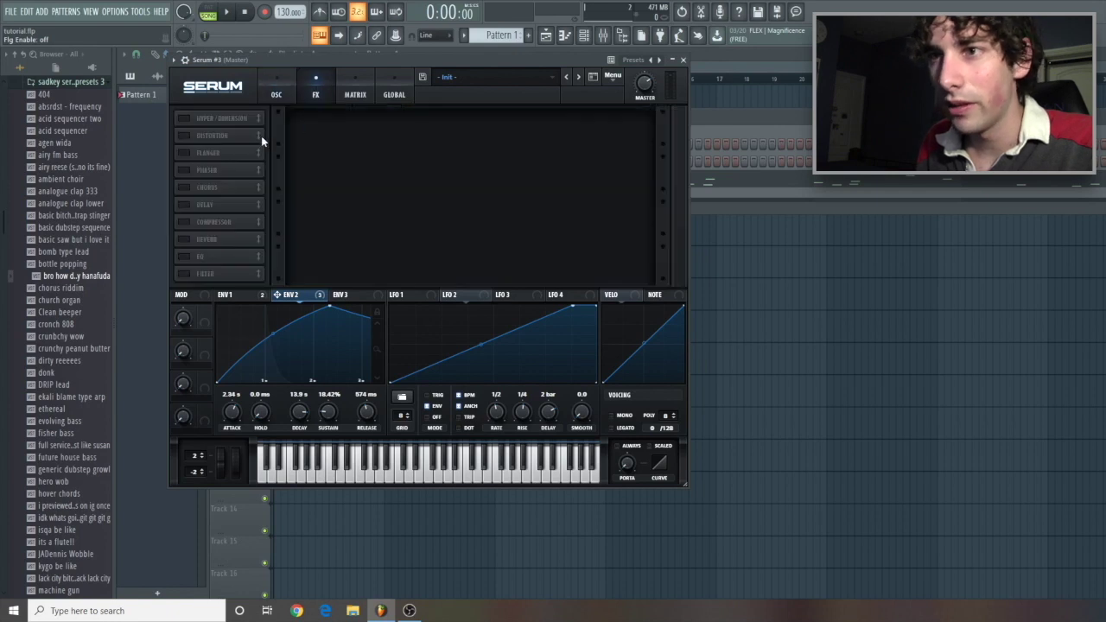
click(185, 134)
click(342, 128)
click(363, 180)
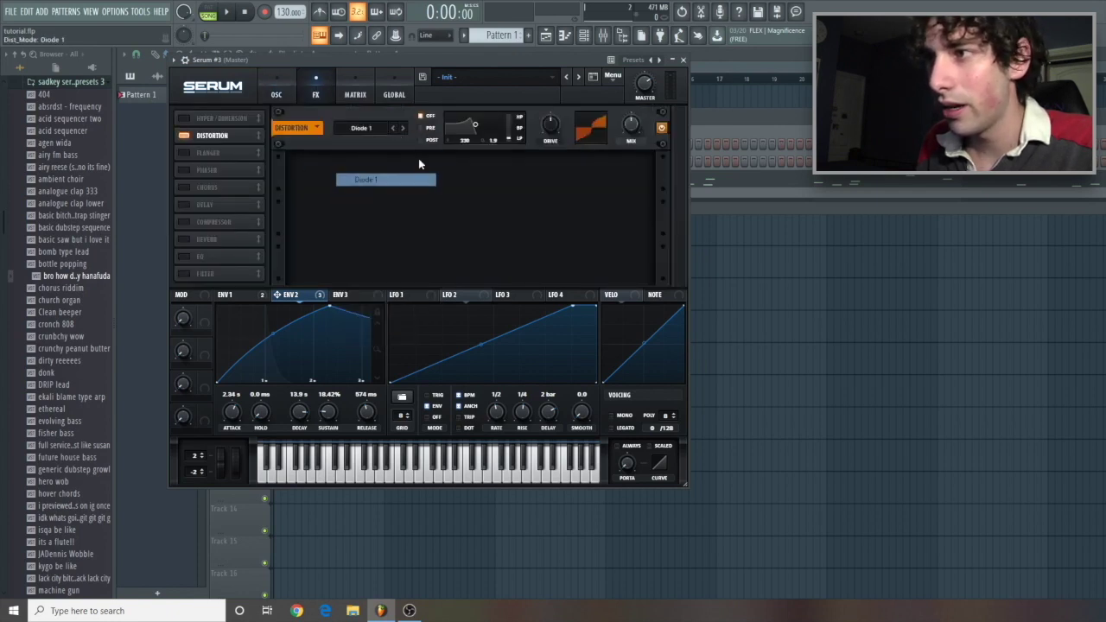
drag(548, 129, 551, 168)
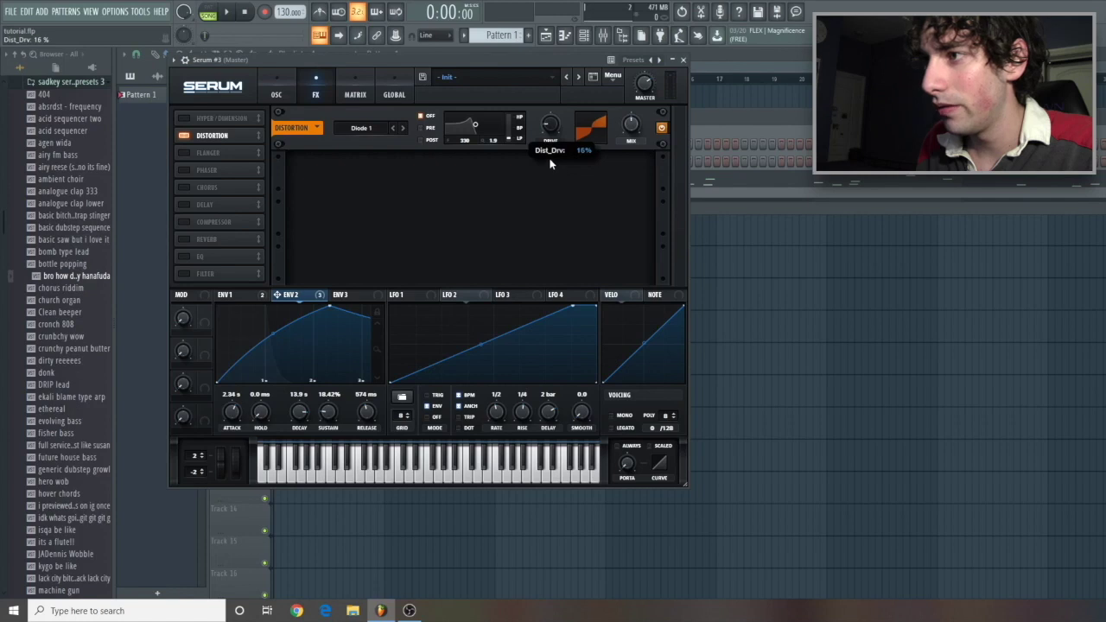
drag(551, 166, 550, 165)
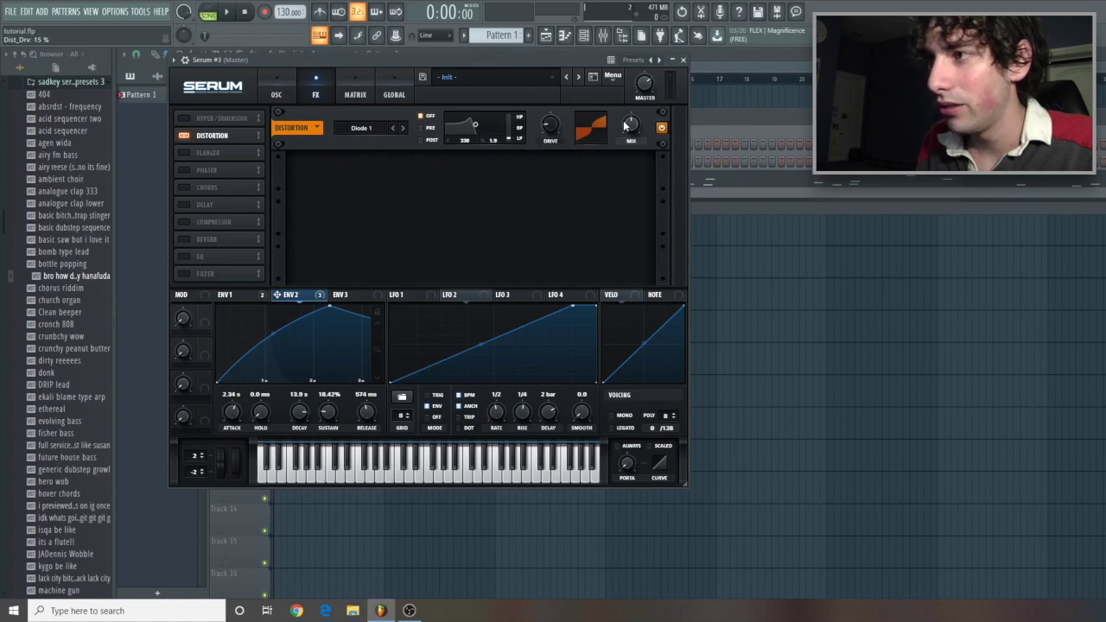
drag(628, 125, 633, 354)
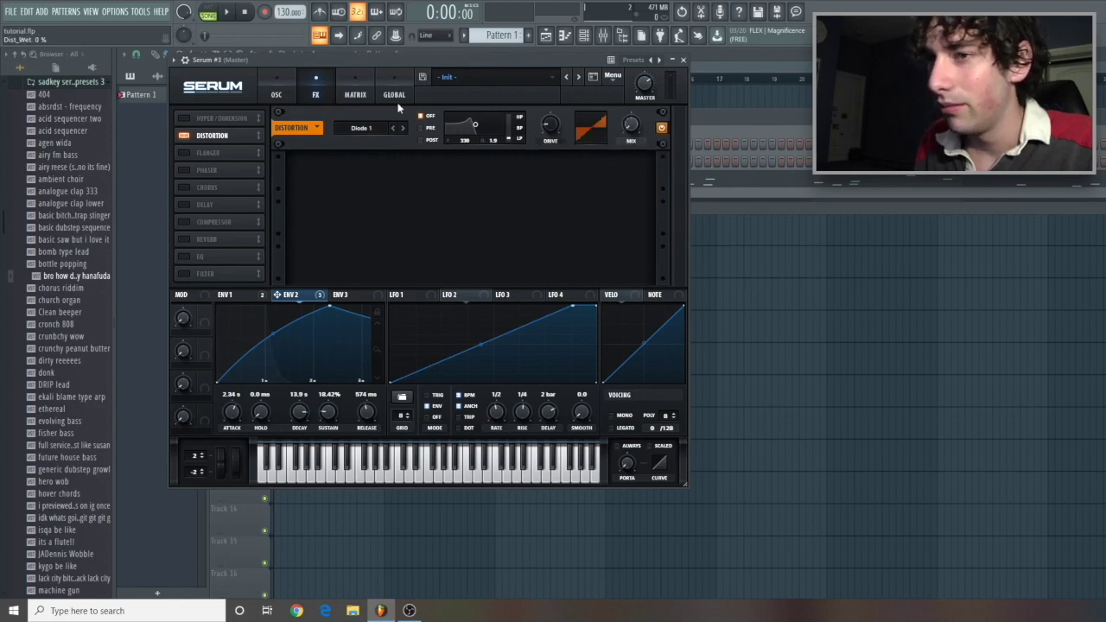
- Enable the flanger effect and set its mix to 0%
click(185, 152)
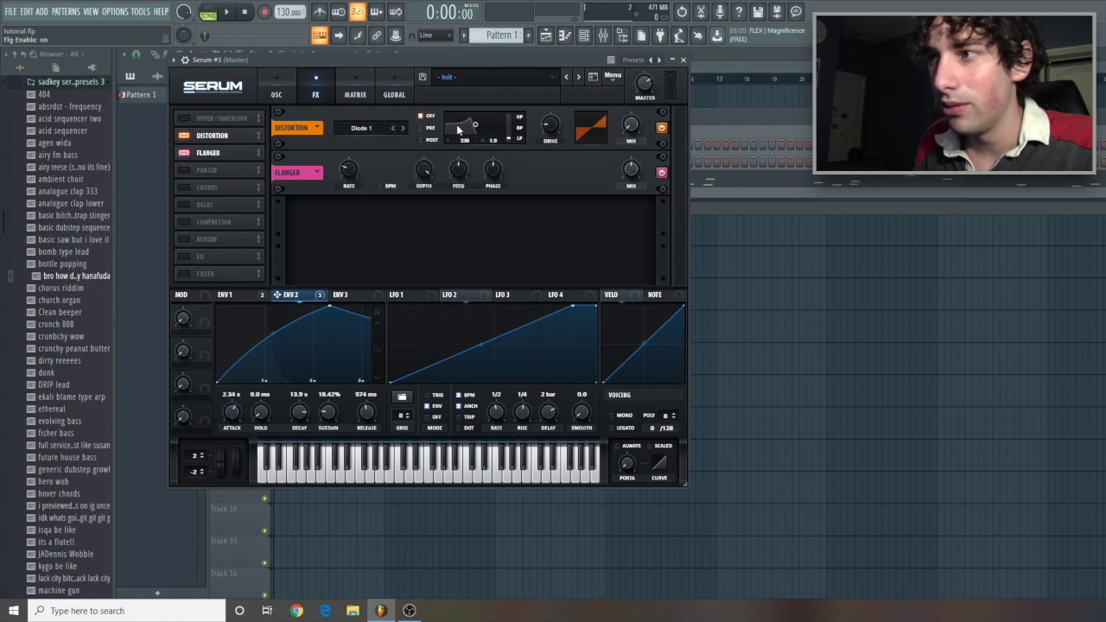
drag(631, 169, 630, 350)
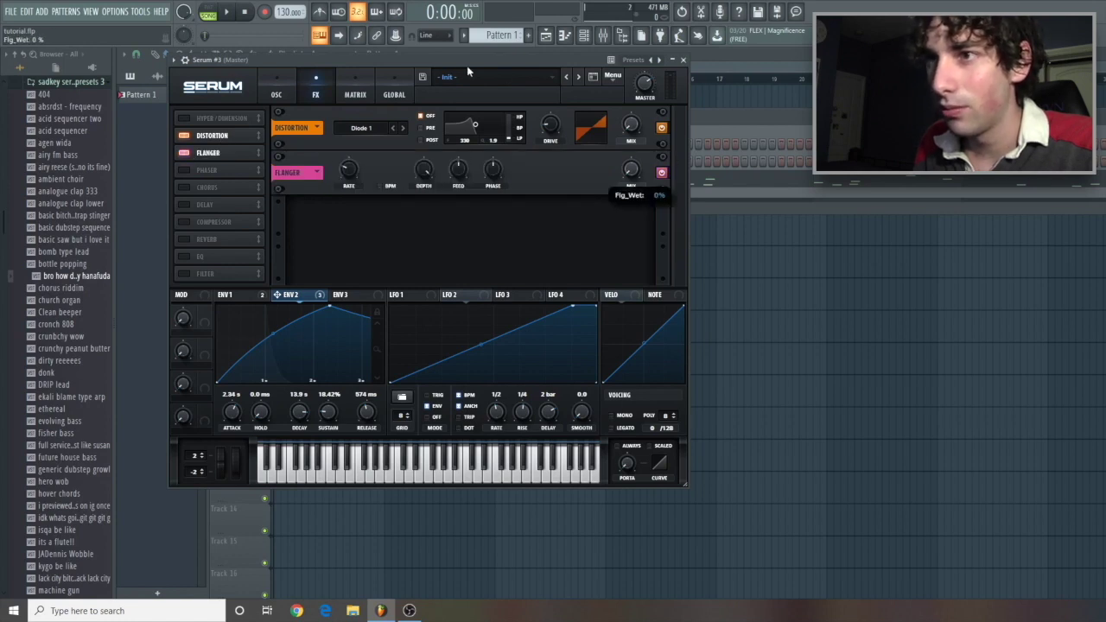
- Enable the reverb effect and set its size to 57%, pre-delay to about 109 ms and low cut to 17%
drag(441, 57, 439, 52)
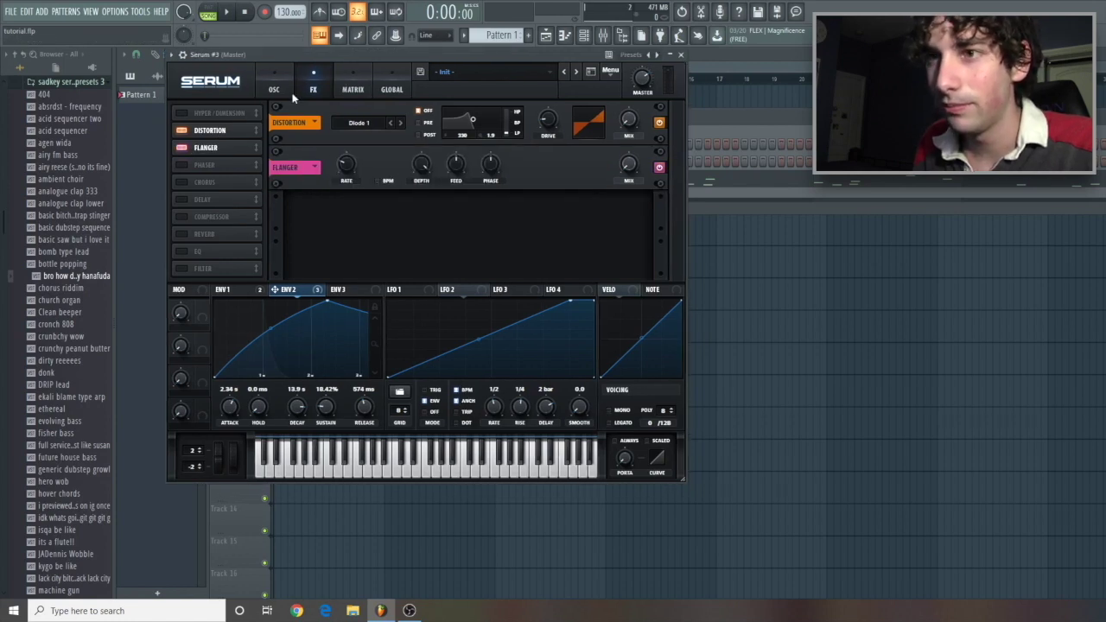
click(183, 235)
click(334, 209)
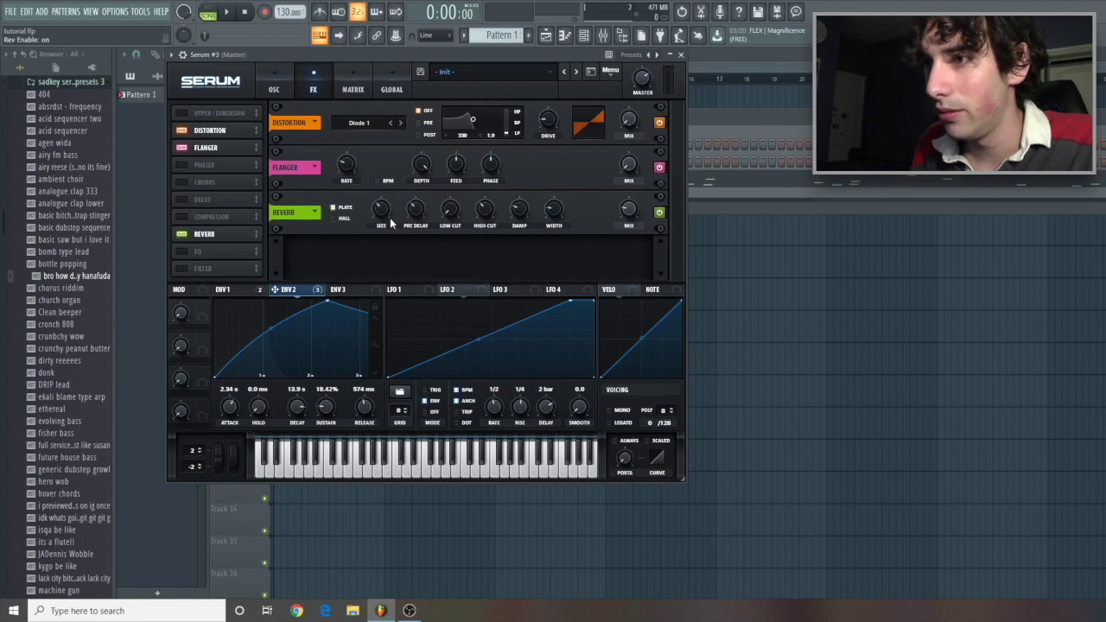
mouse_move(391, 220)
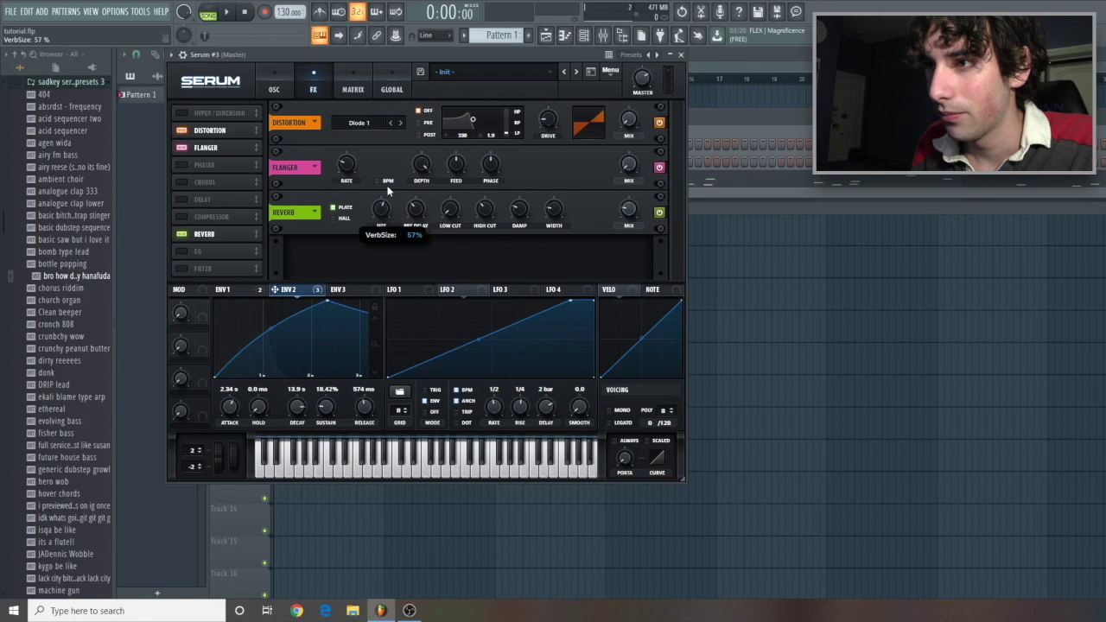
drag(415, 209, 417, 172)
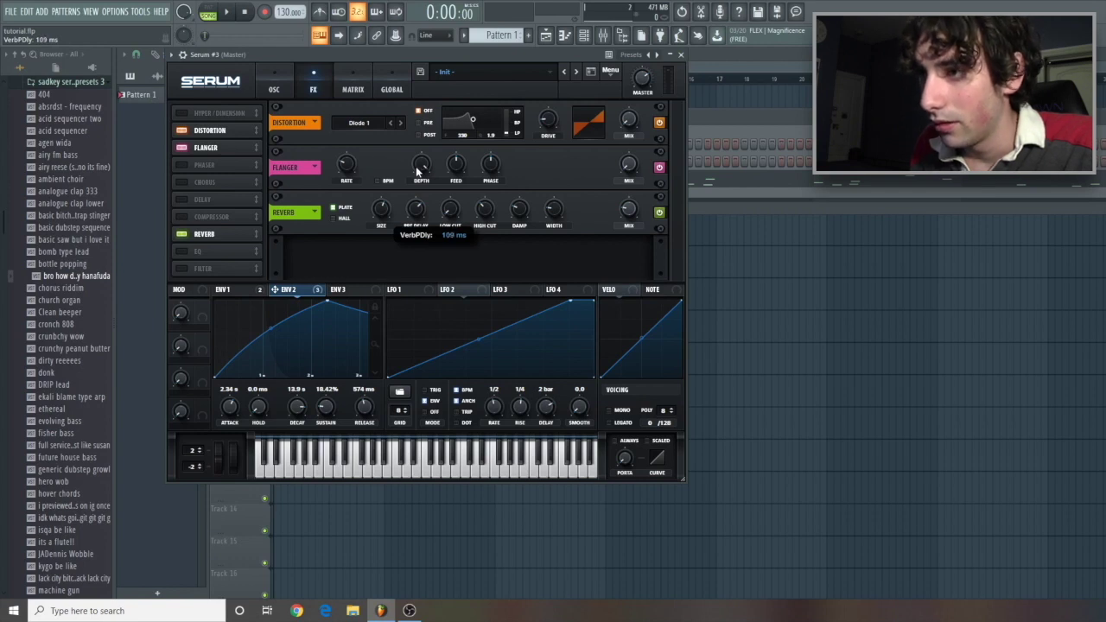
drag(418, 170, 403, 161)
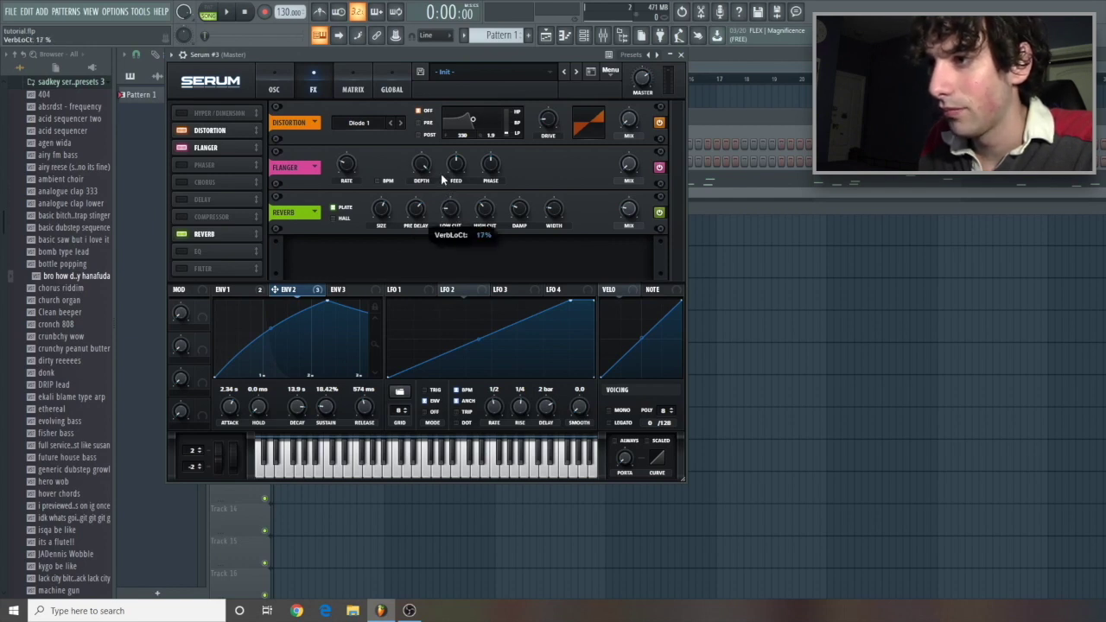
- Set the reverb's high cut to 50%, damping to 36% and mix to 0%, and increase its width
drag(487, 210, 482, 181)
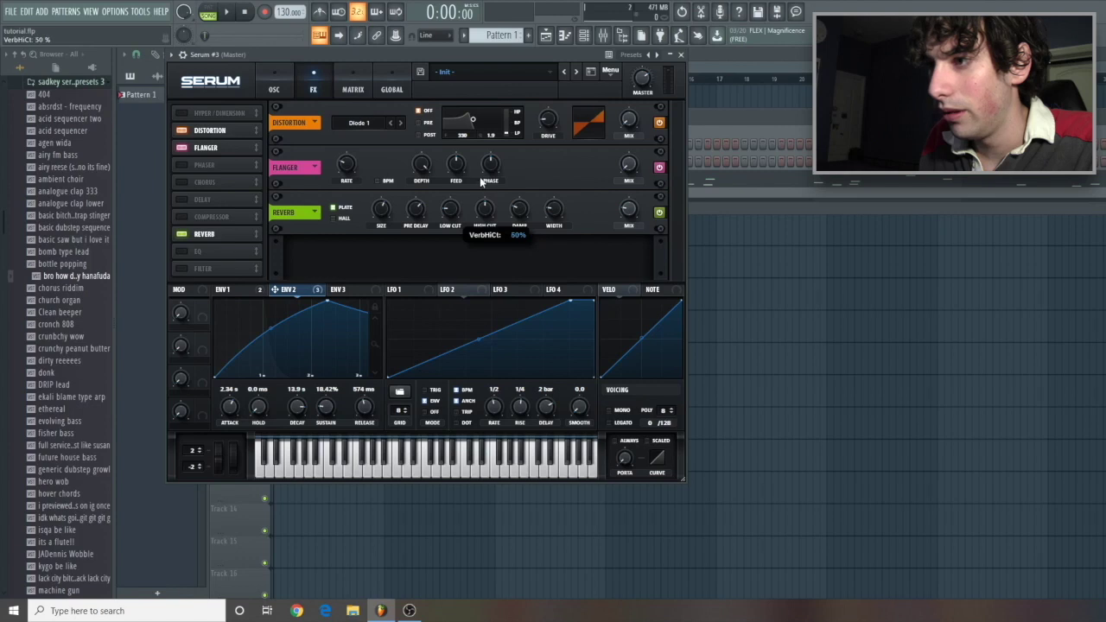
mouse_move(520, 208)
mouse_down()
mouse_move(519, 185)
mouse_move(520, 195)
mouse_up()
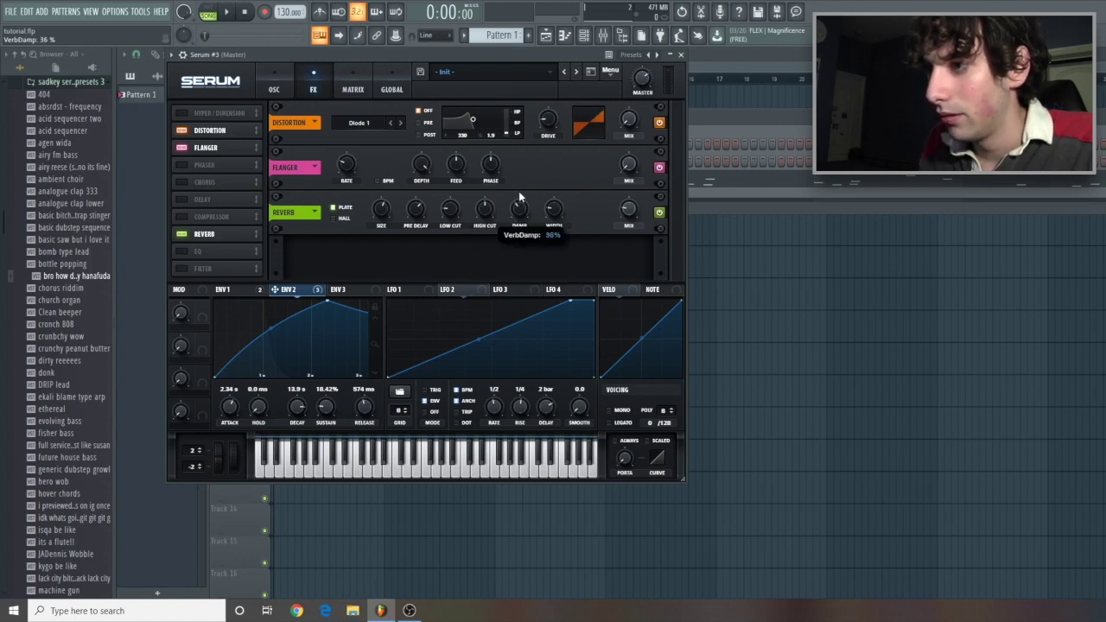
drag(554, 207, 527, 86)
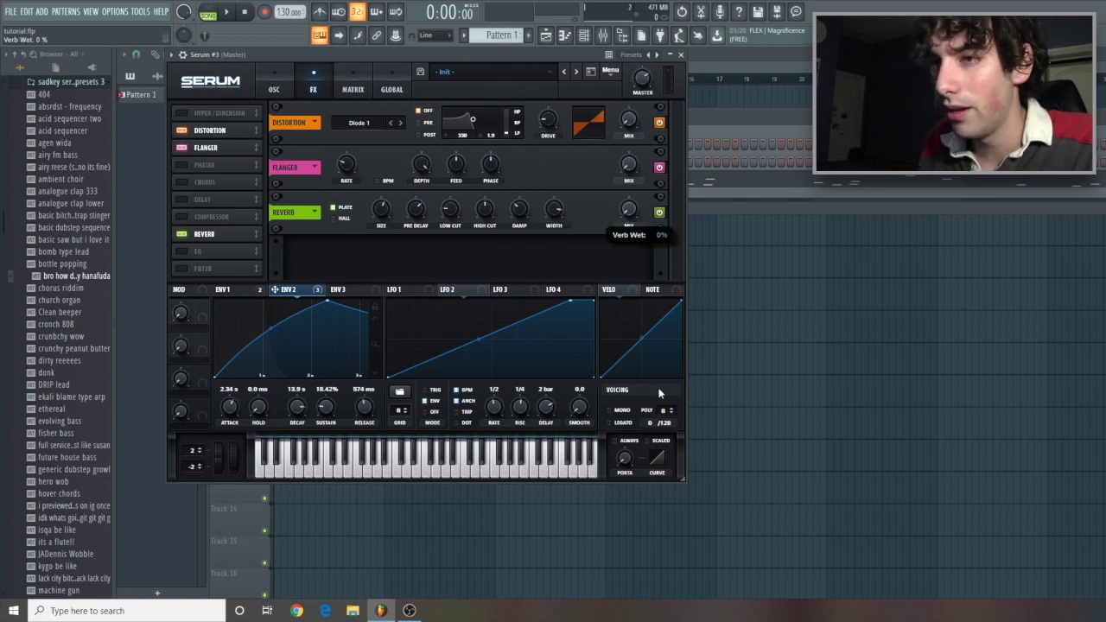
- Enable the EQ effect and switch its low band to a low-cut shape with Q at 42% and gain at 0.8 dB
click(207, 250)
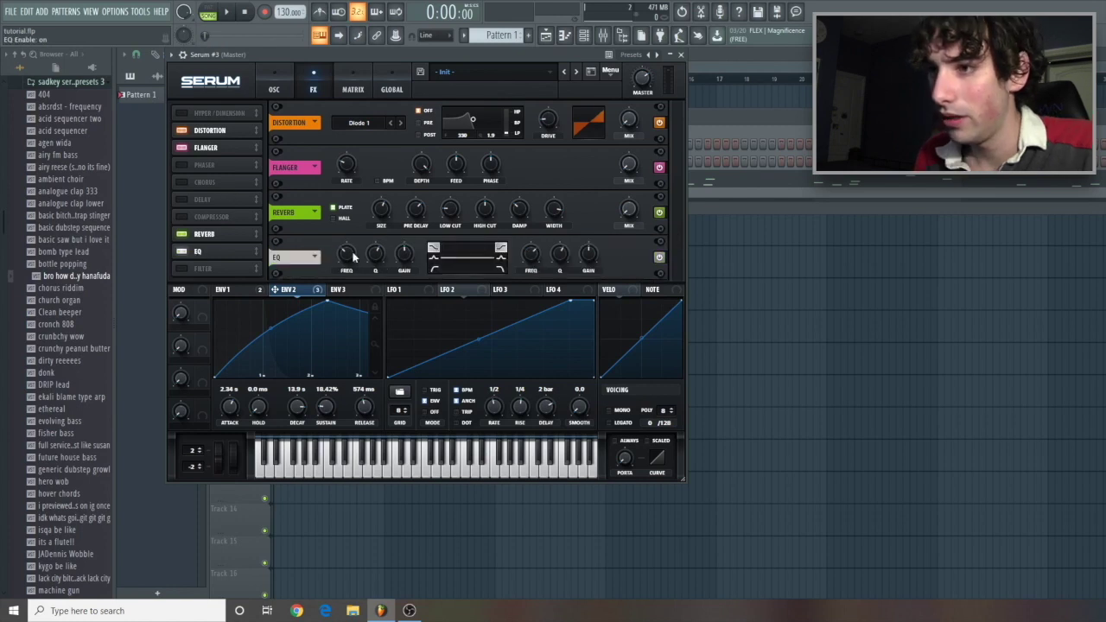
drag(344, 252, 341, 260)
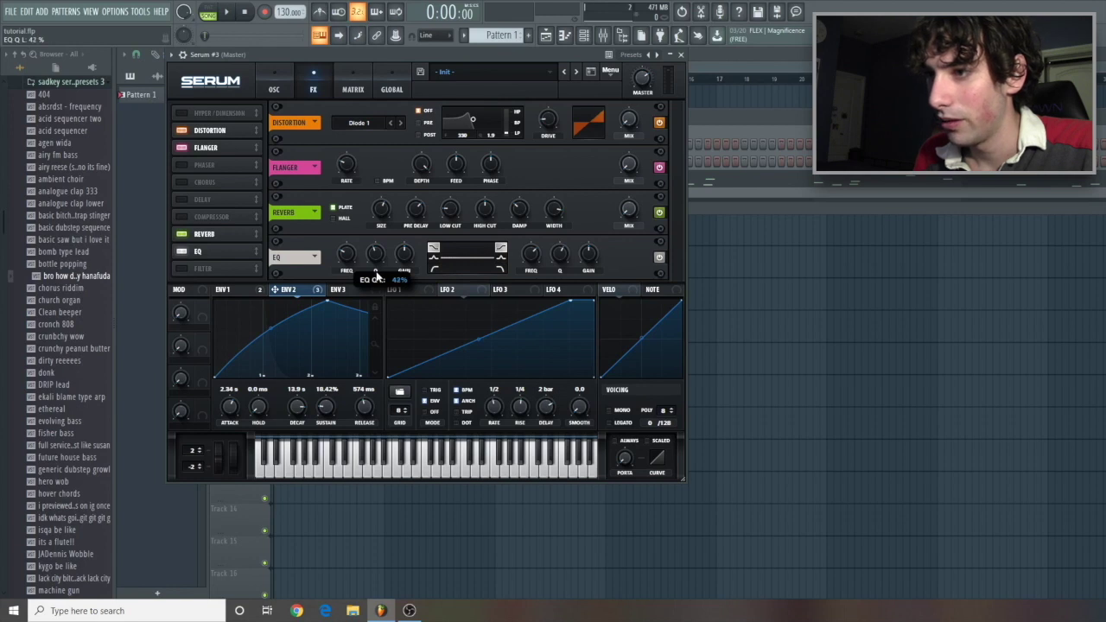
drag(404, 258, 400, 259)
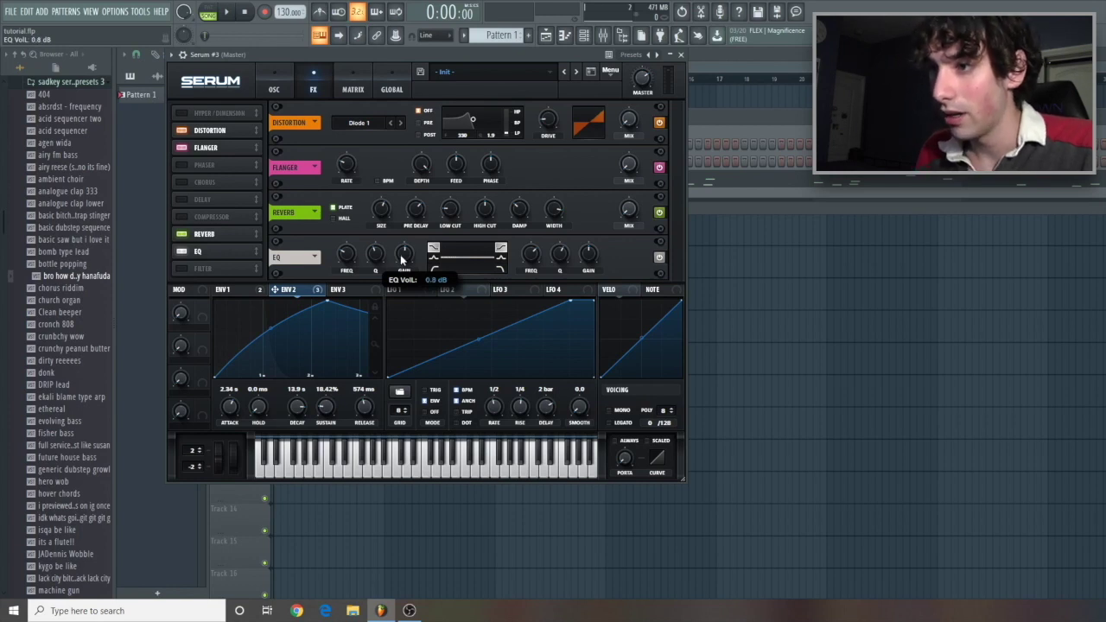
click(434, 269)
- Set the EQ's high band to about 1055 Hz, with Q at 40% and gain at 2.3 dB
mouse_move(532, 268)
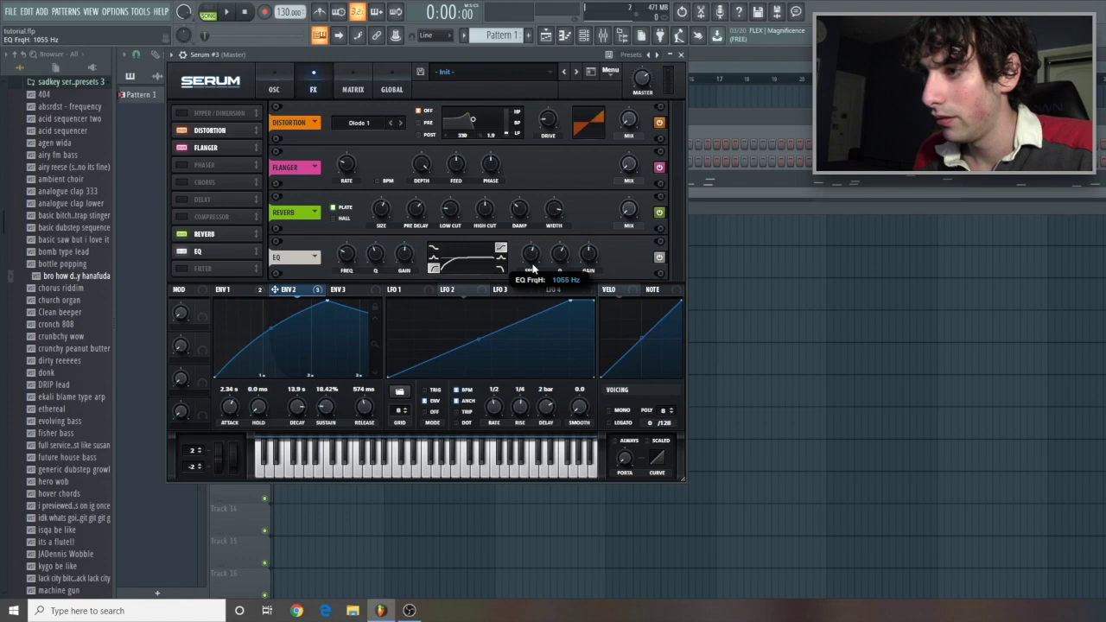
scroll(532, 268, down, 2)
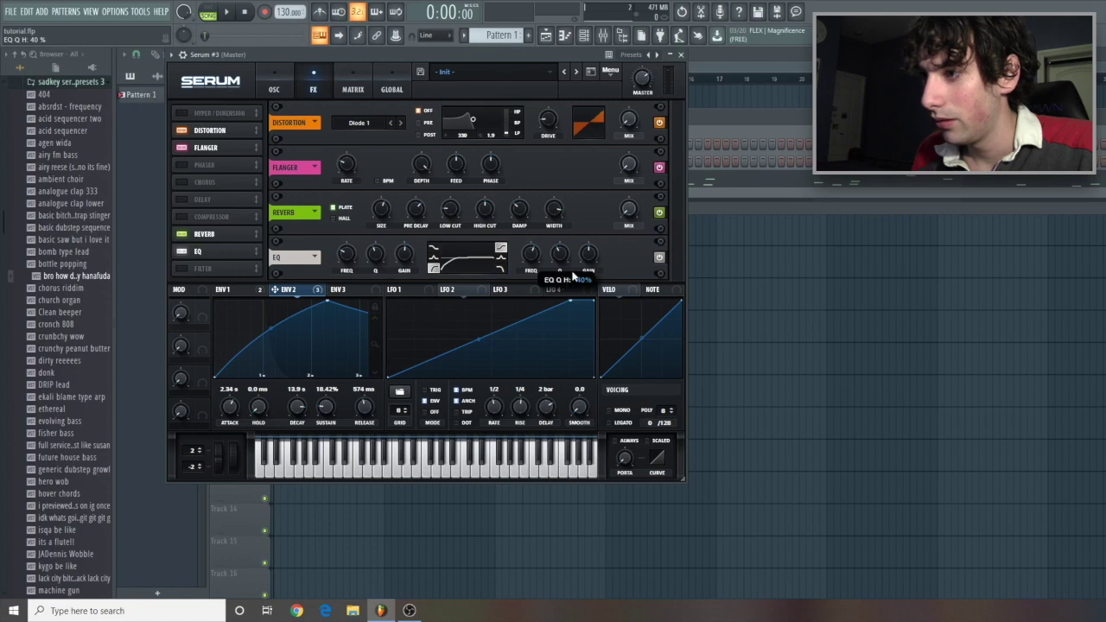
mouse_move(588, 251)
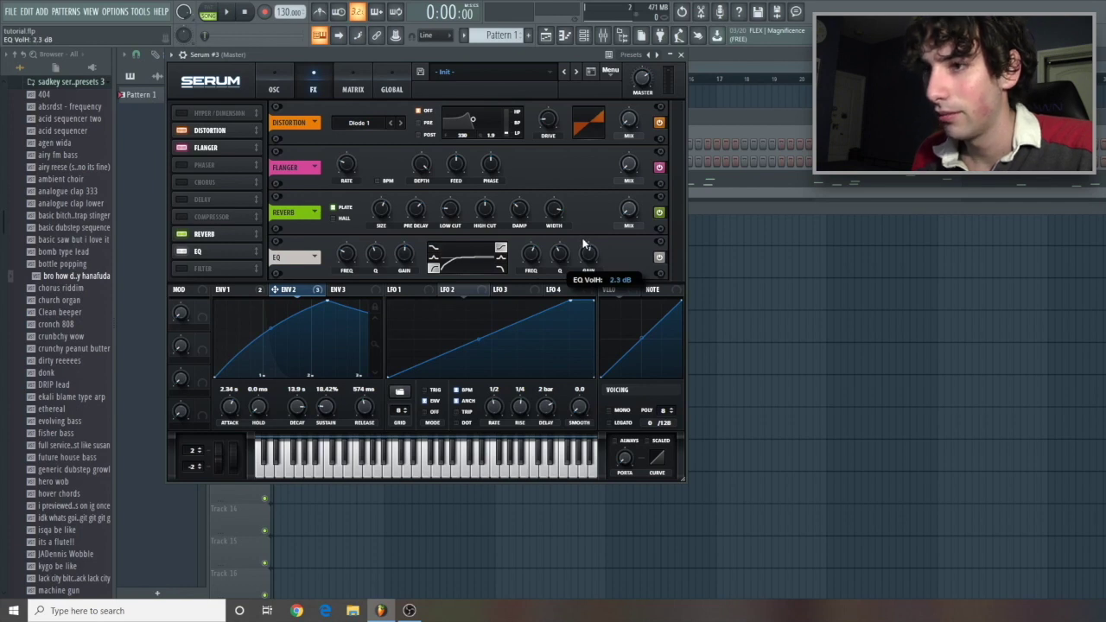
- Enable the compressor effect with a threshold of -37.5 dB and a ratio of 1.5:1
click(183, 217)
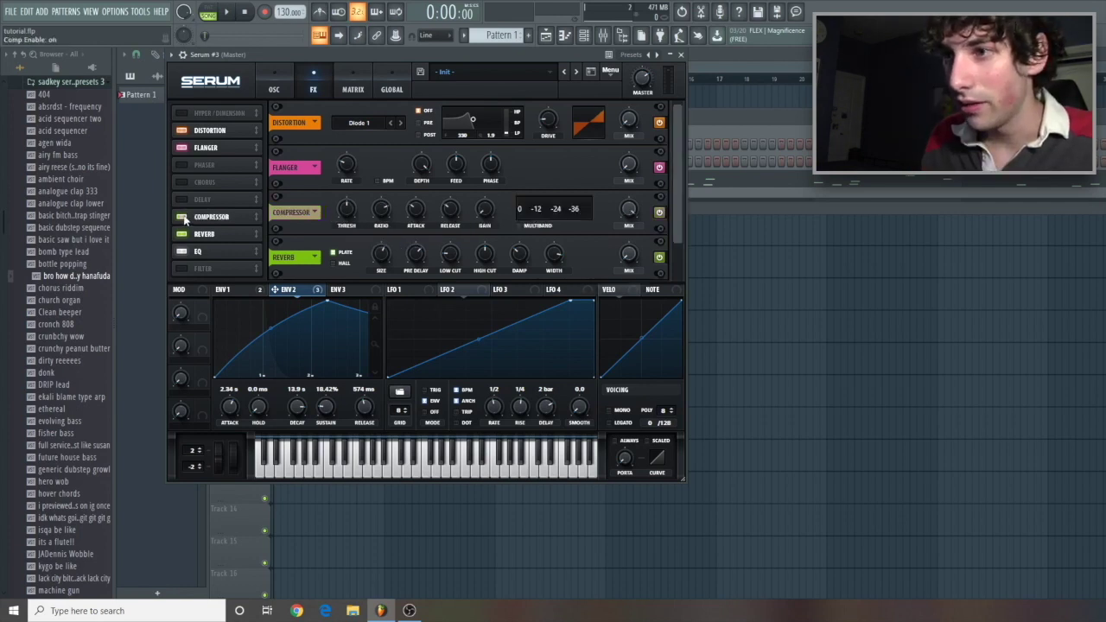
mouse_move(349, 209)
drag(353, 190, 353, 181)
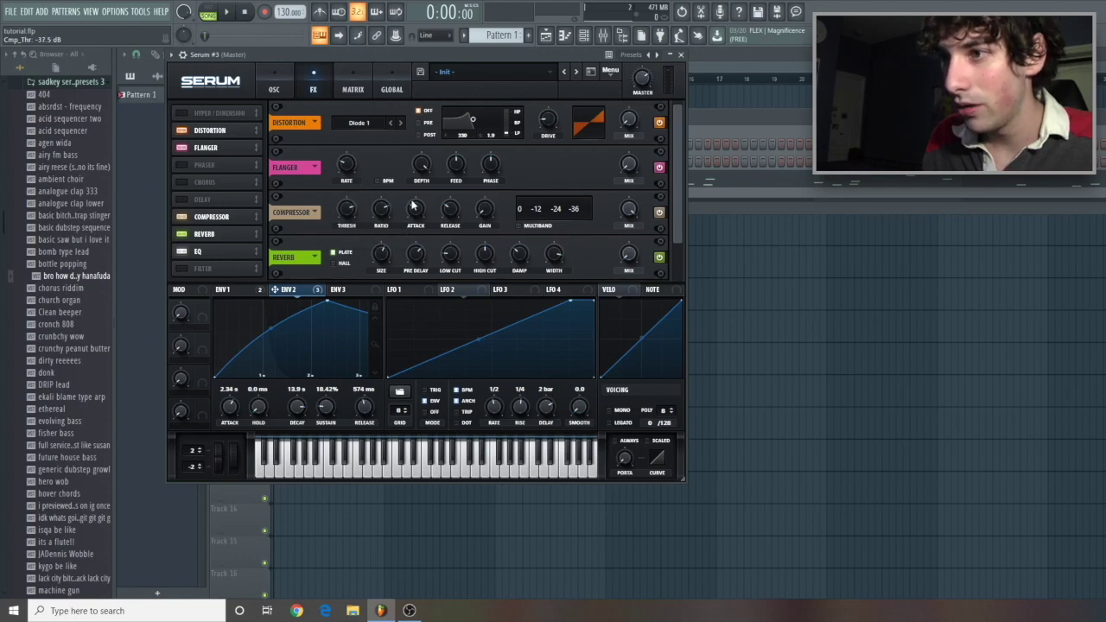
drag(380, 210, 393, 286)
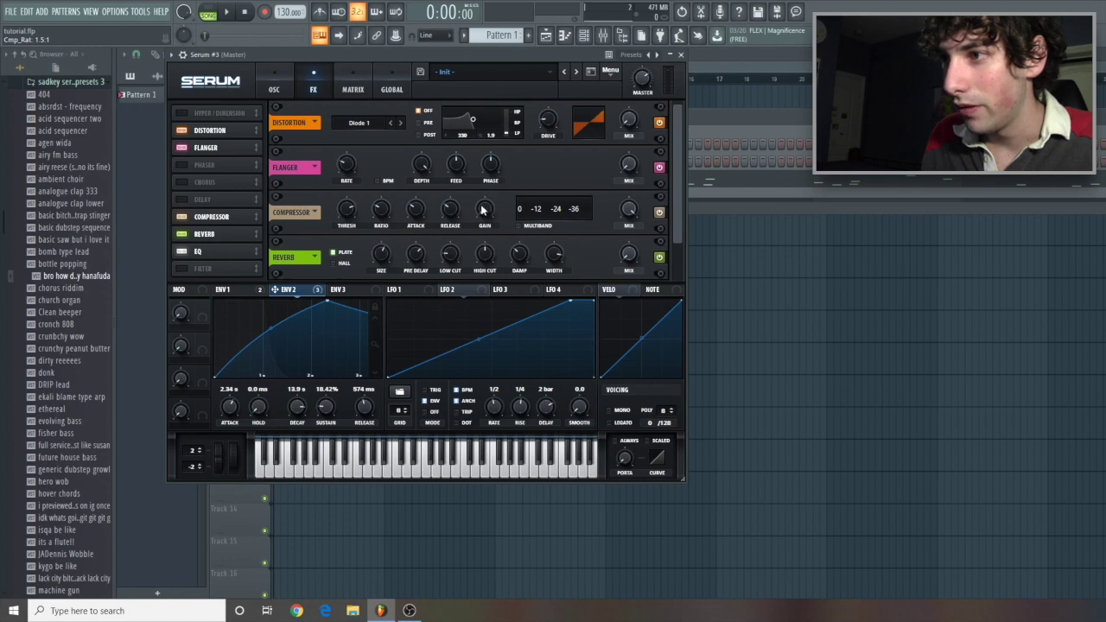
- Set the compressor's gain to 3.9 dB and its mix to 69
drag(475, 211, 469, 179)
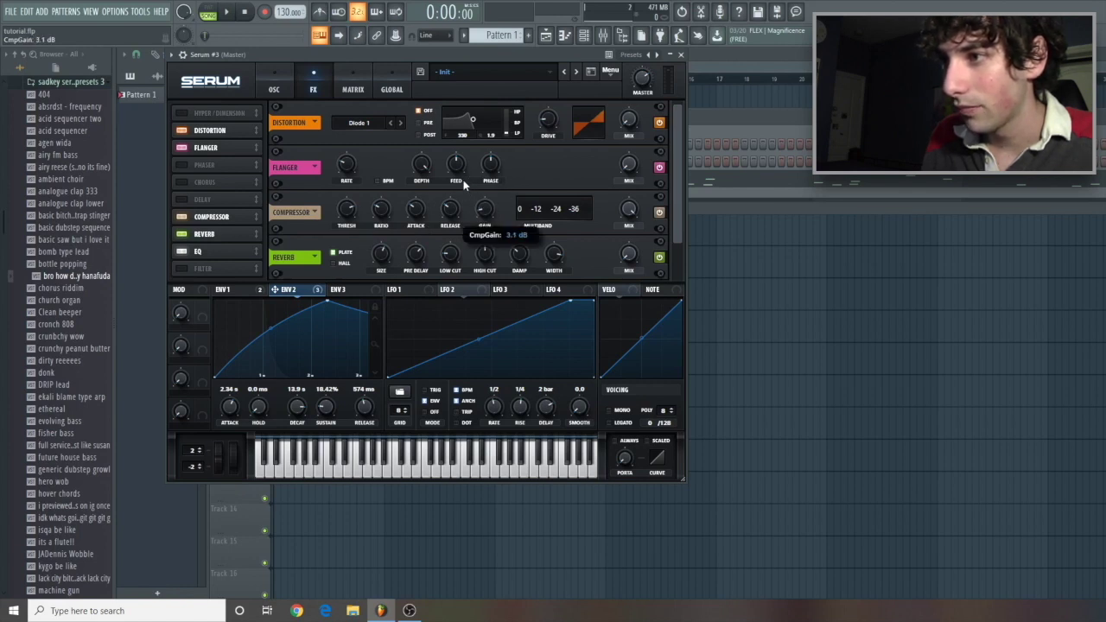
drag(462, 182, 463, 178)
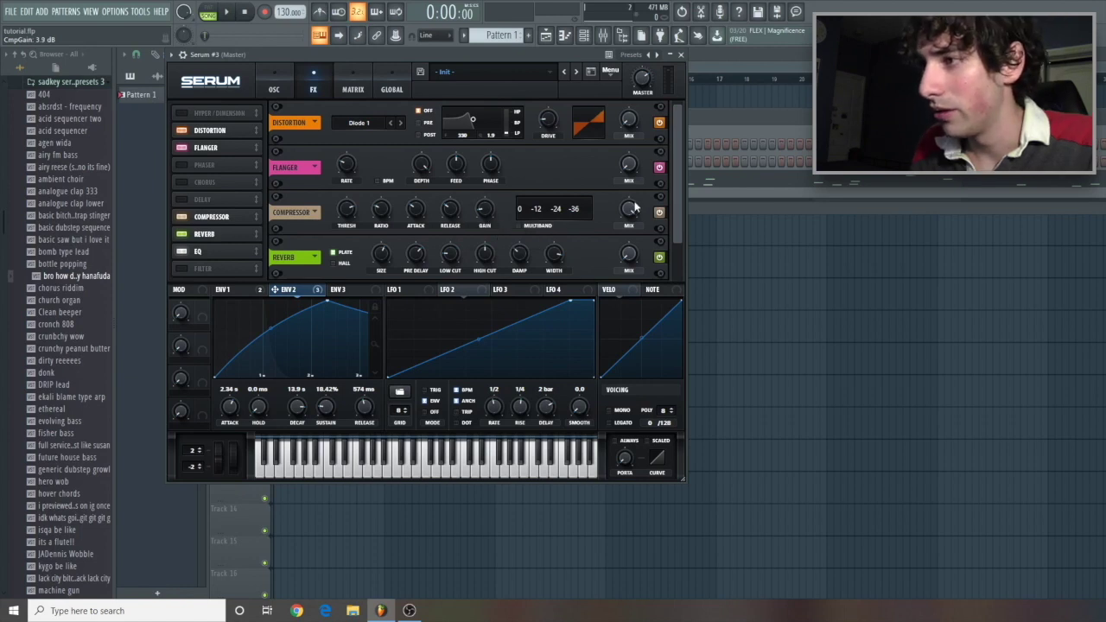
mouse_move(627, 216)
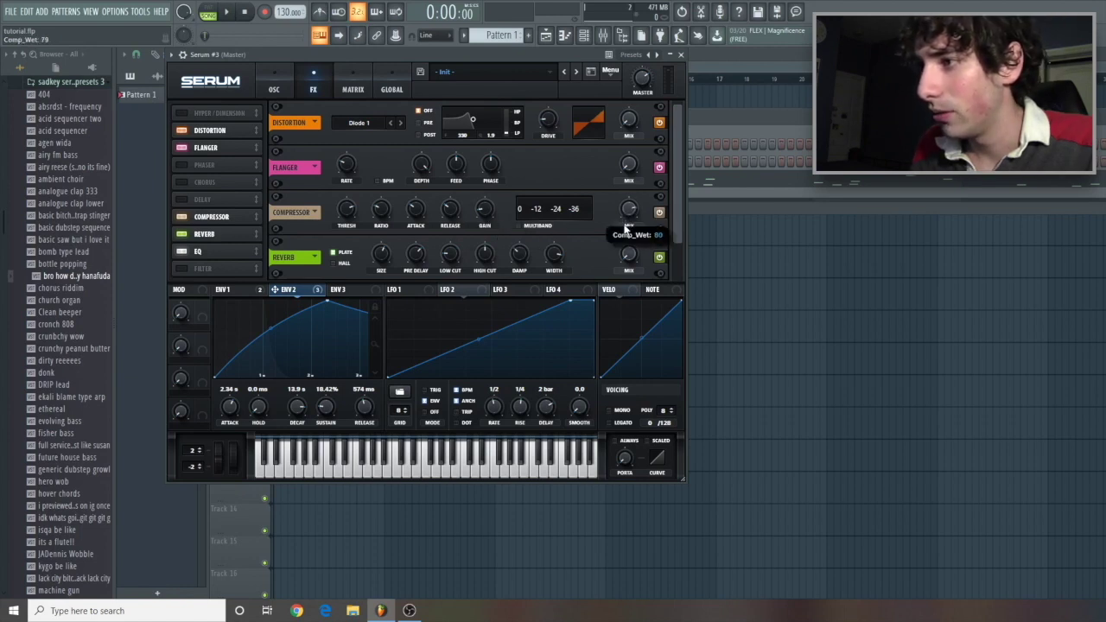
drag(627, 242, 627, 242)
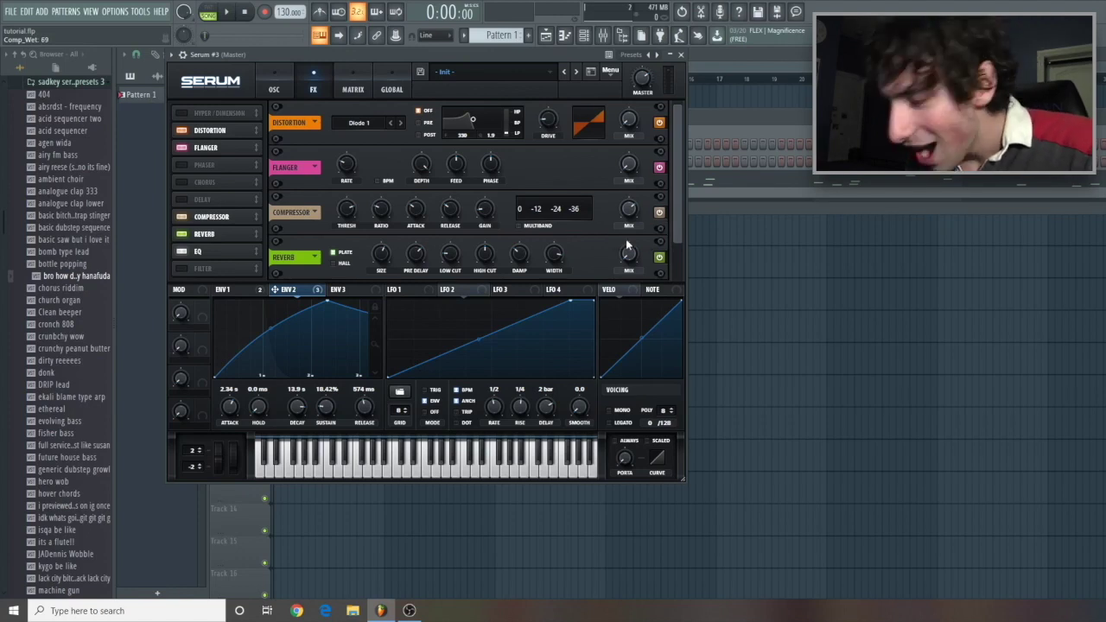
- Enable the filter effect at the end of the effects chain with the Flg H6- type
click(274, 82)
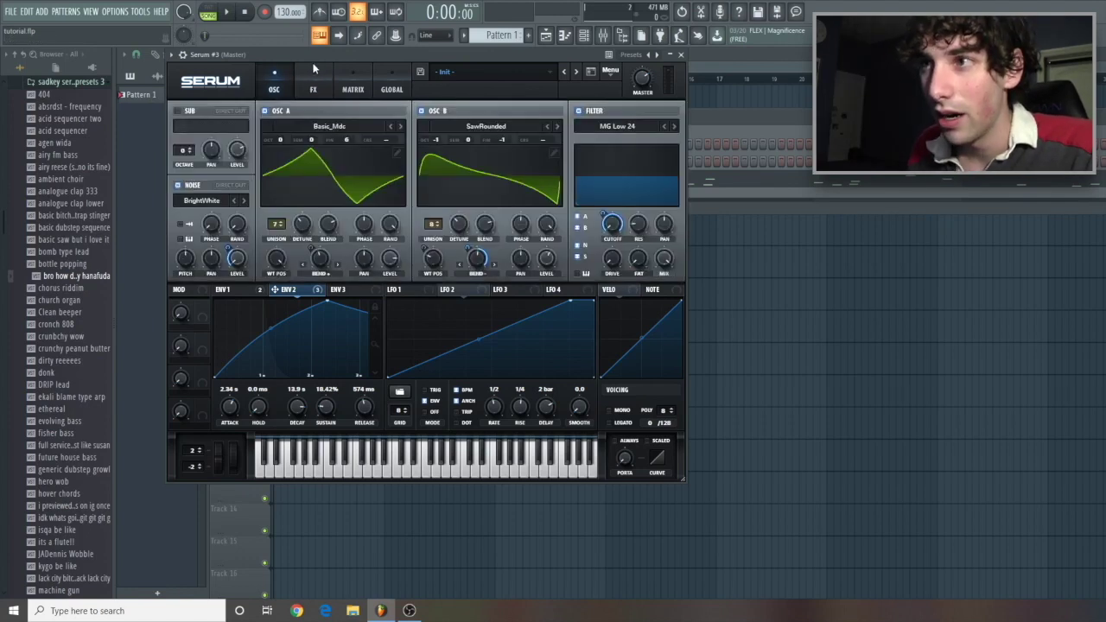
click(314, 77)
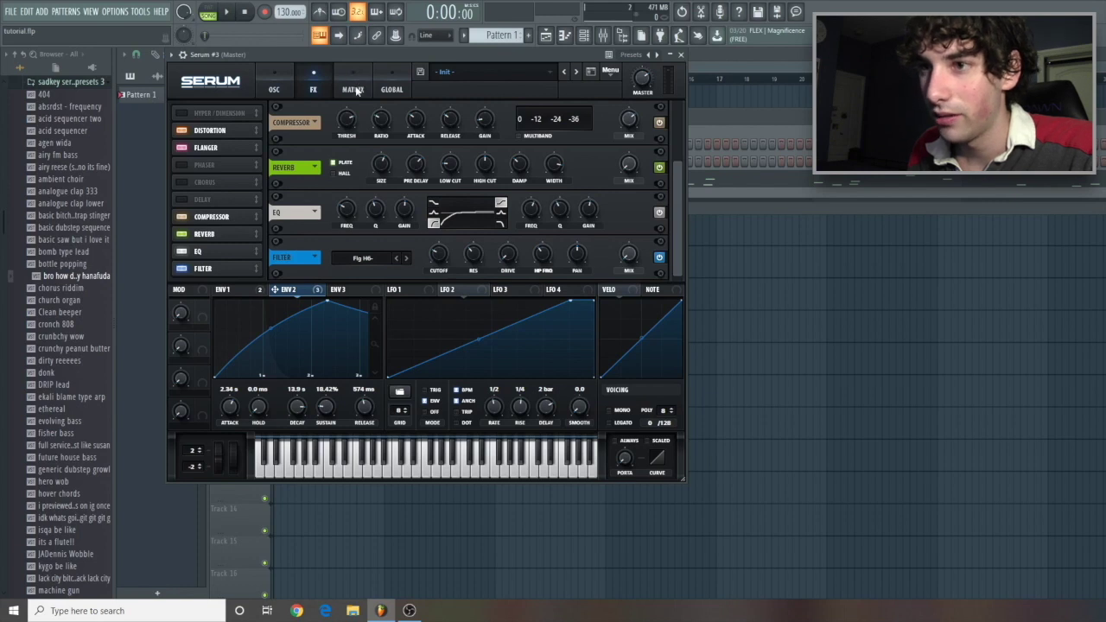
- Route Macro 1 to the distortion mix (Dist_Wet) in the modulation matrix with an amount of 54
click(356, 88)
click(194, 222)
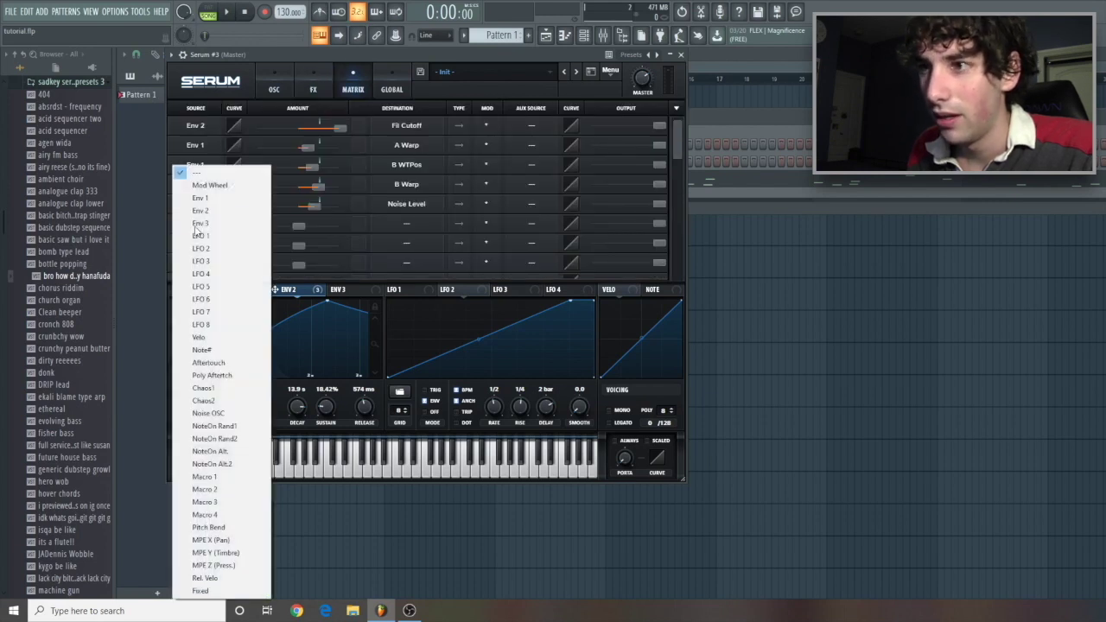
click(212, 476)
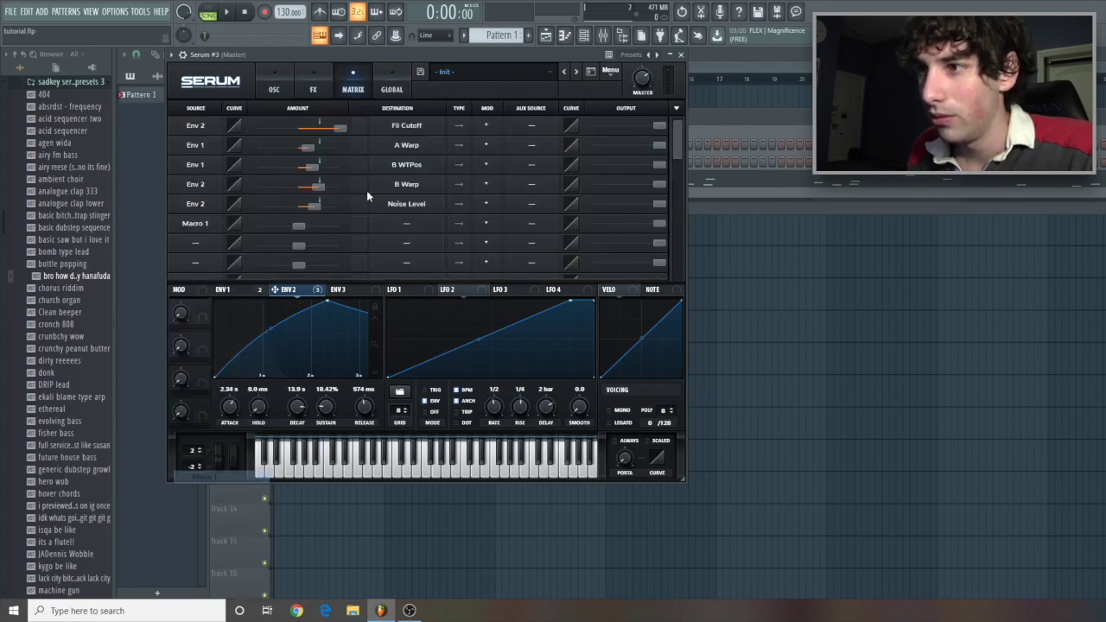
click(406, 223)
mouse_move(429, 338)
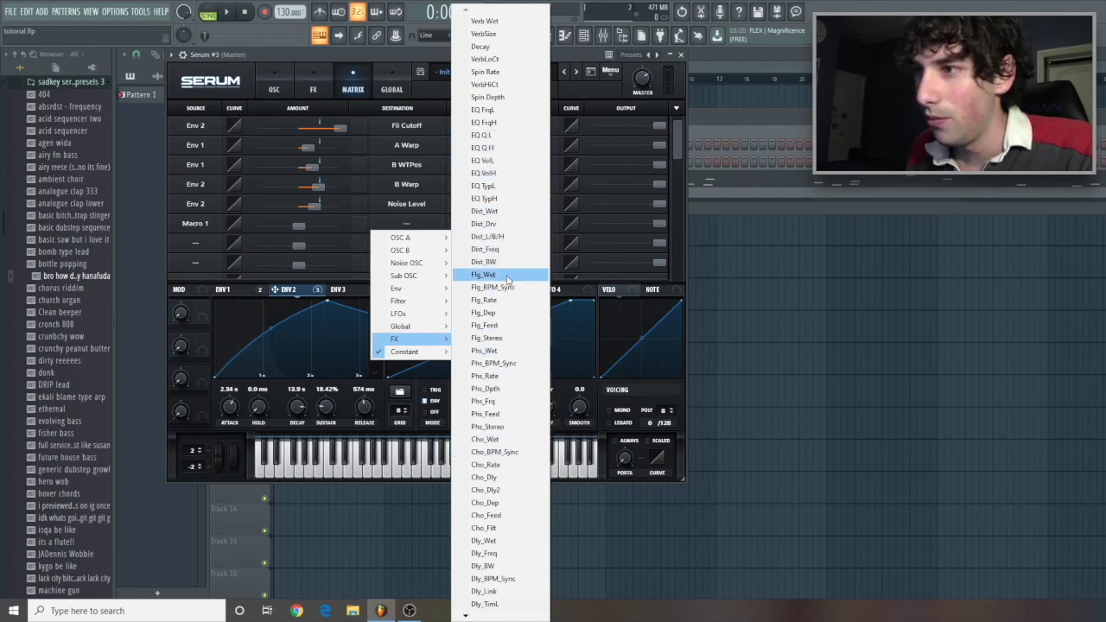
click(503, 215)
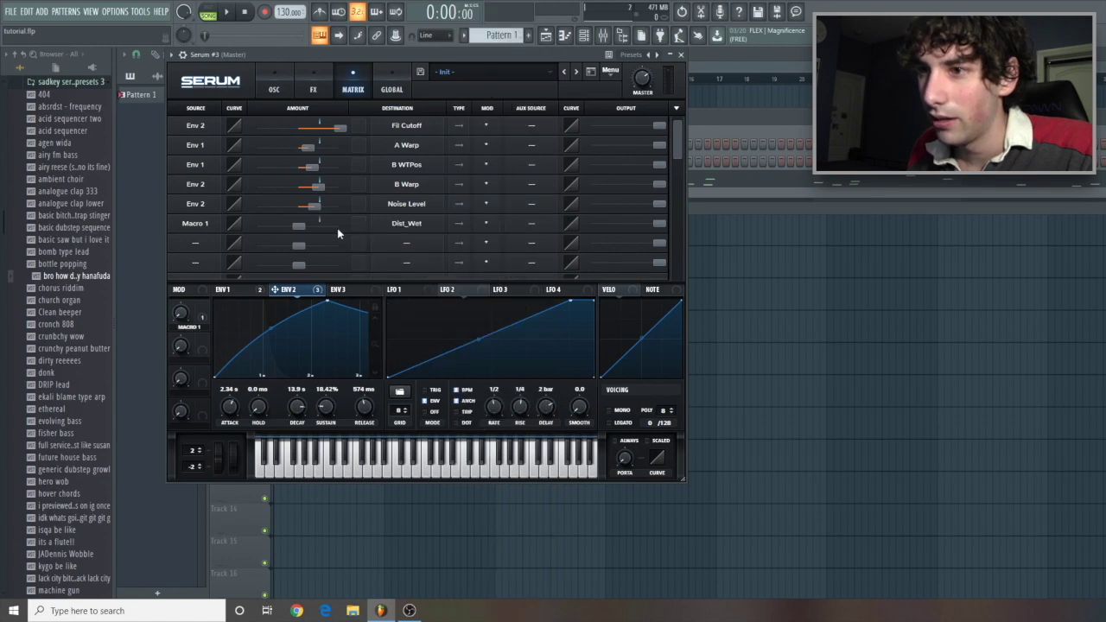
drag(302, 224, 327, 224)
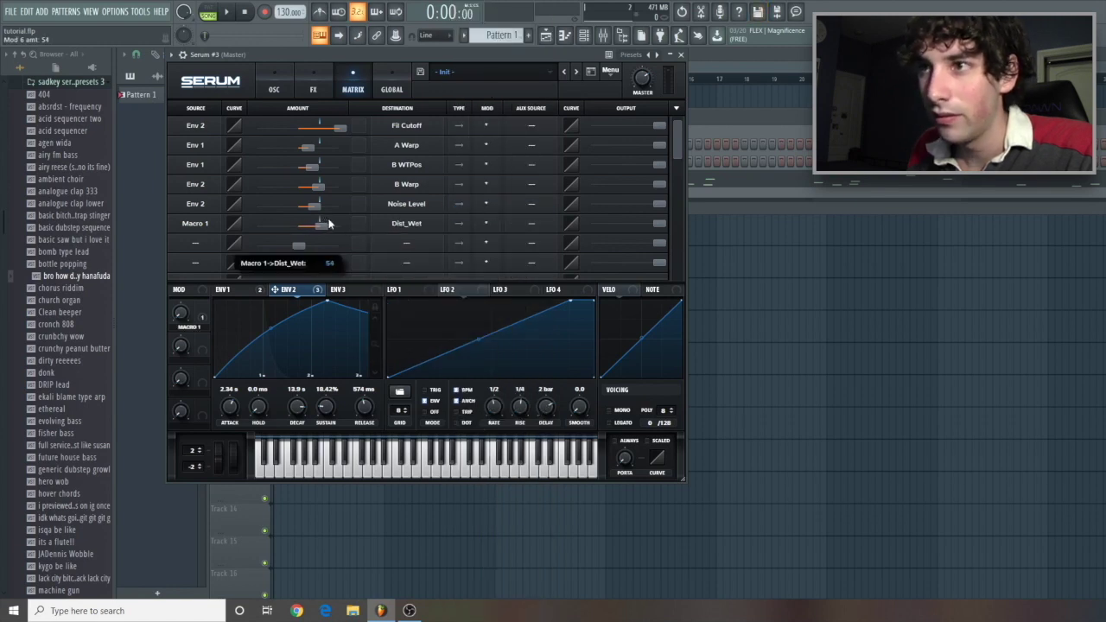
click(281, 82)
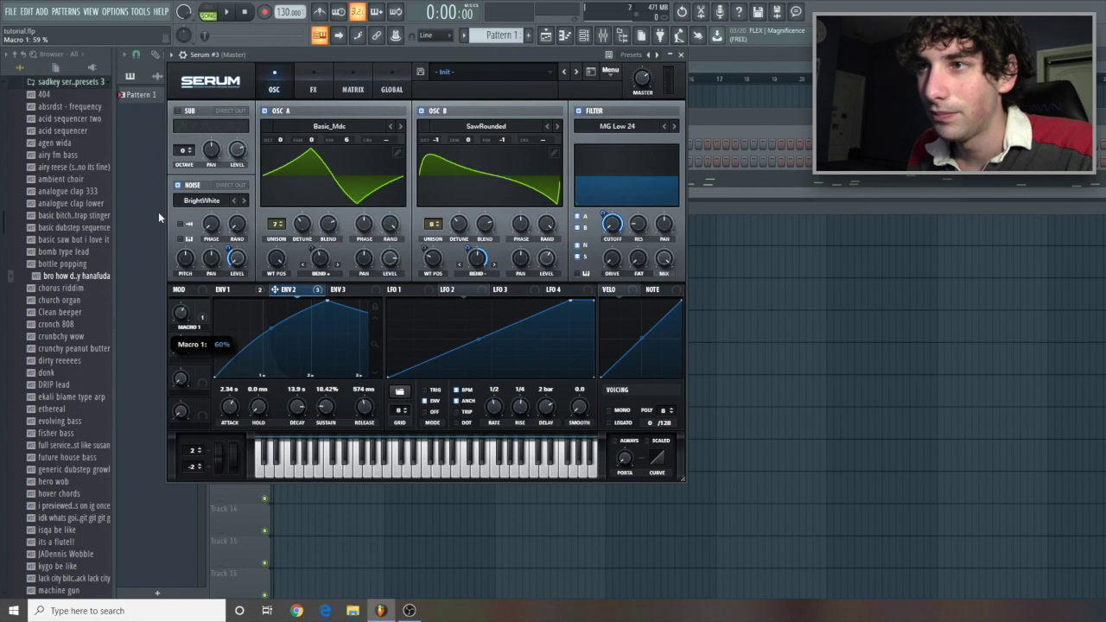
- Route Macro 2 to the reverb mix (Verb Wet) in the modulation matrix with an amount of 75
click(370, 83)
click(211, 246)
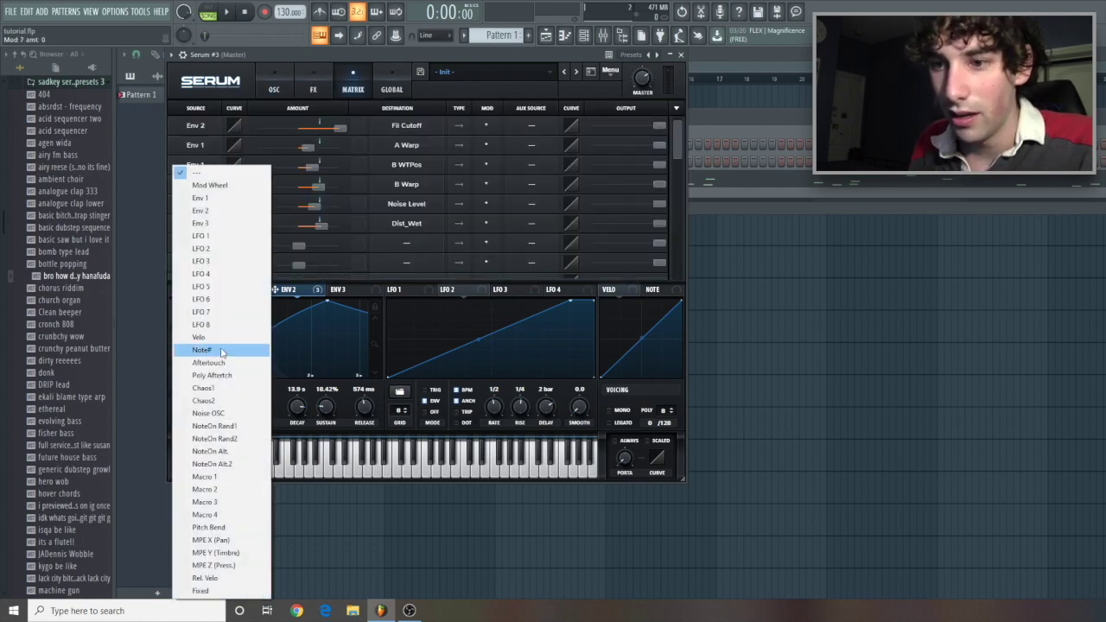
click(230, 489)
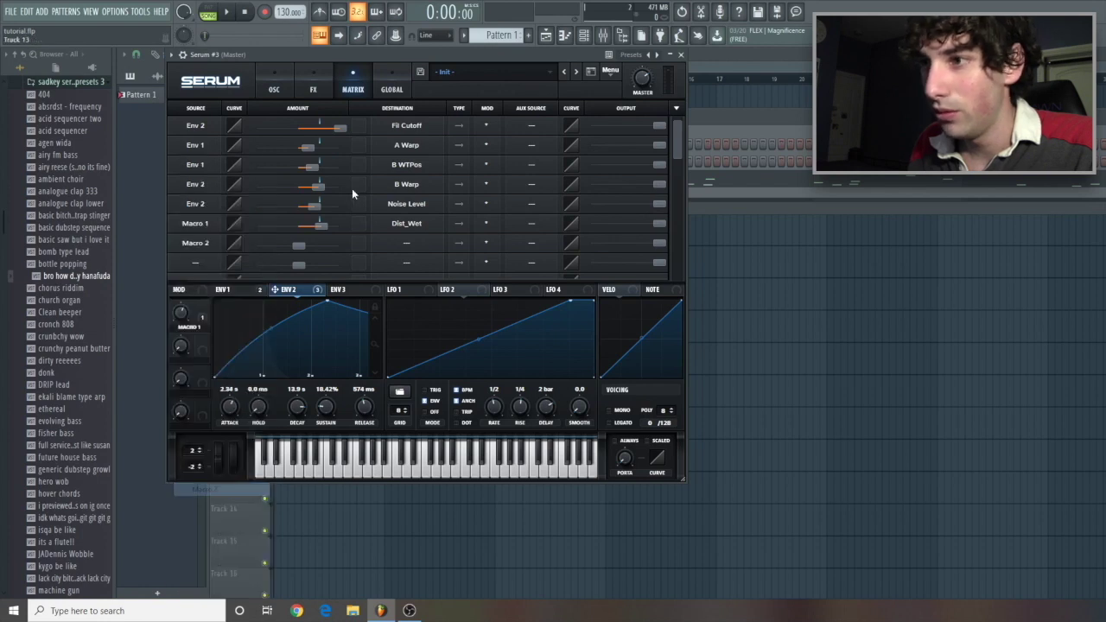
click(398, 244)
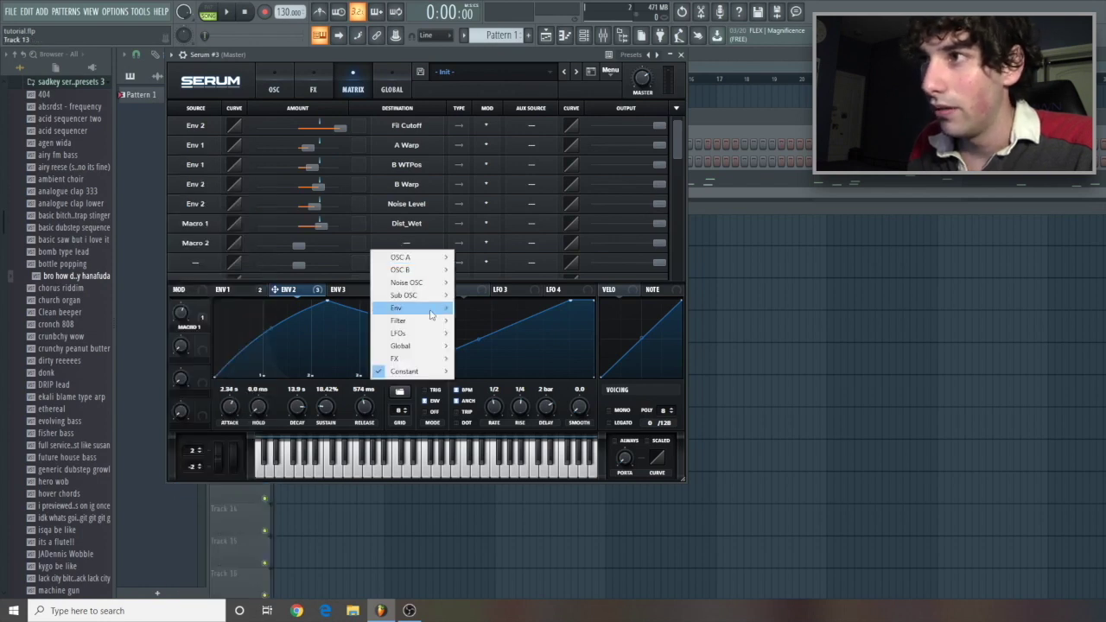
mouse_move(431, 359)
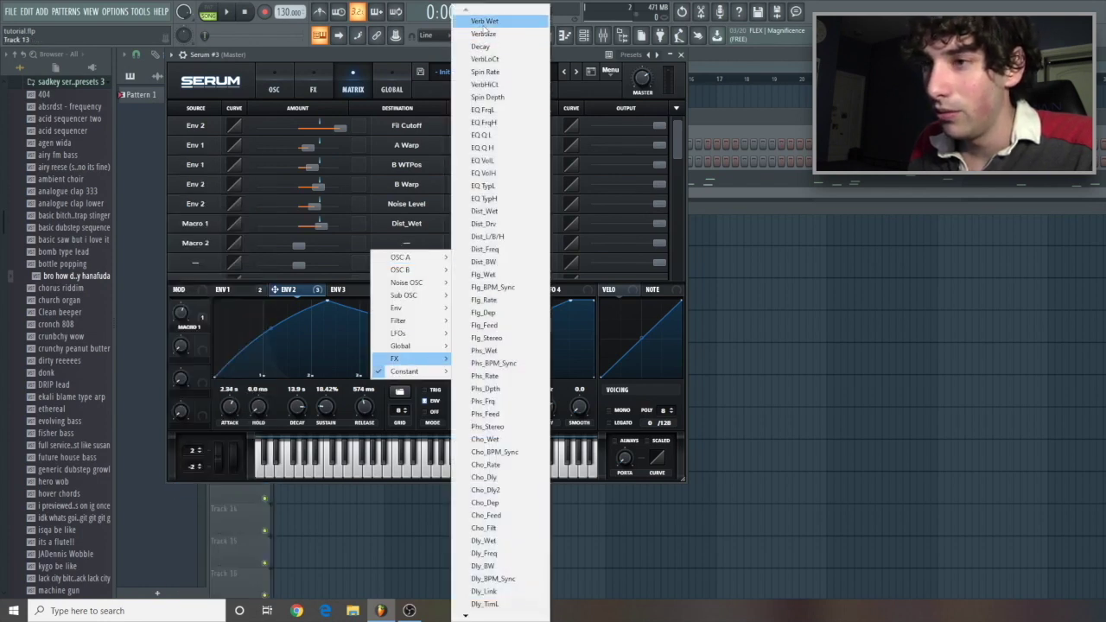
click(485, 20)
drag(303, 245, 330, 248)
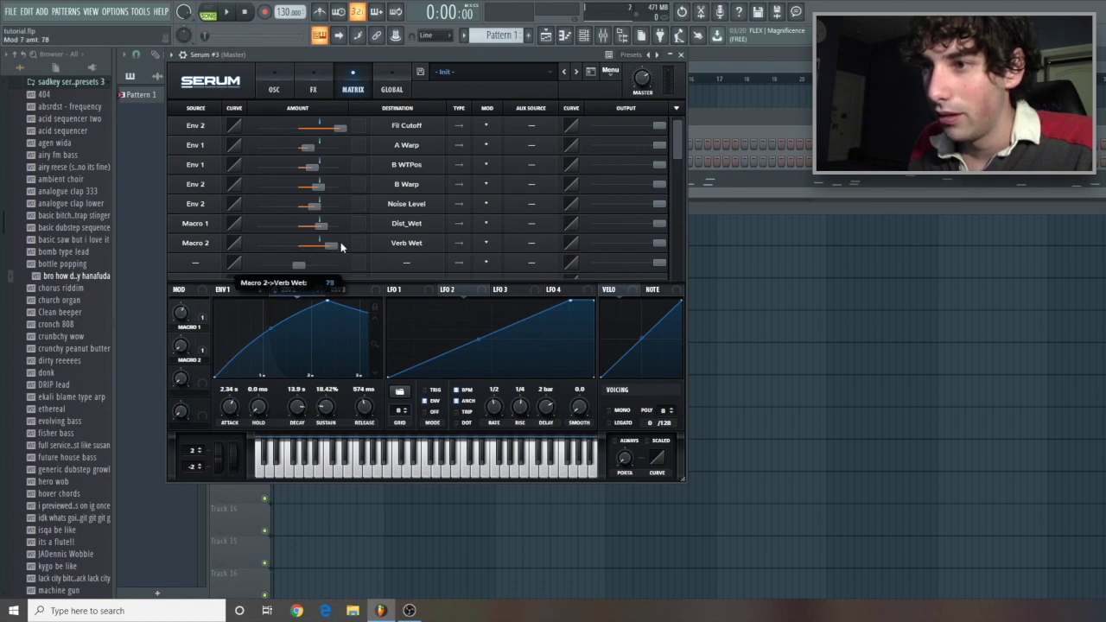
drag(340, 247, 331, 247)
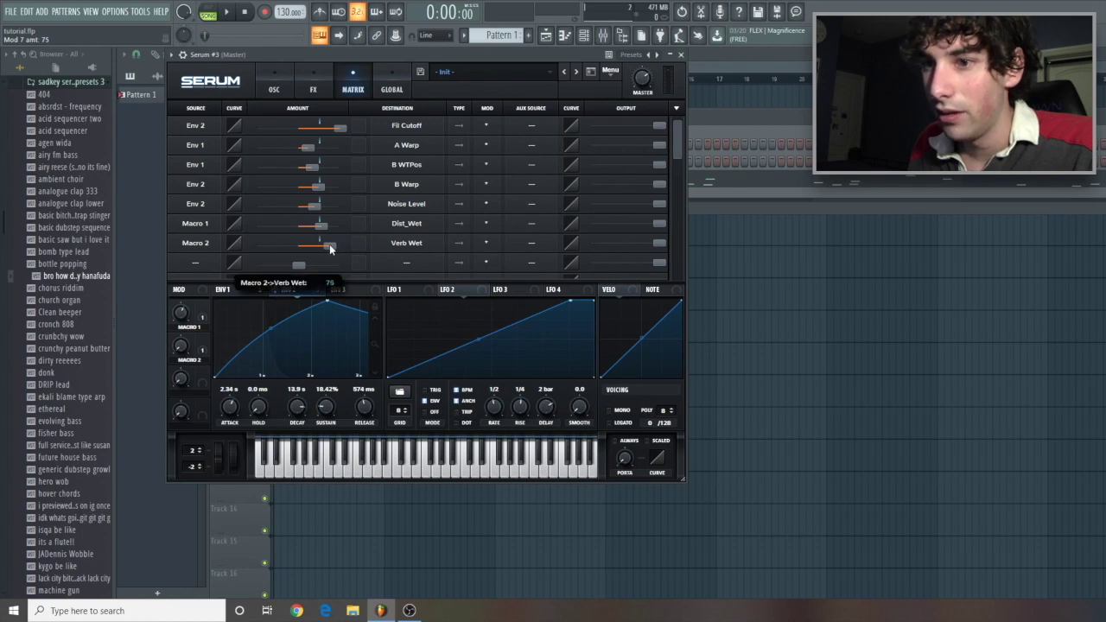
- Turn up the Macro 2 knob and audition the patch by playing several notes
click(283, 82)
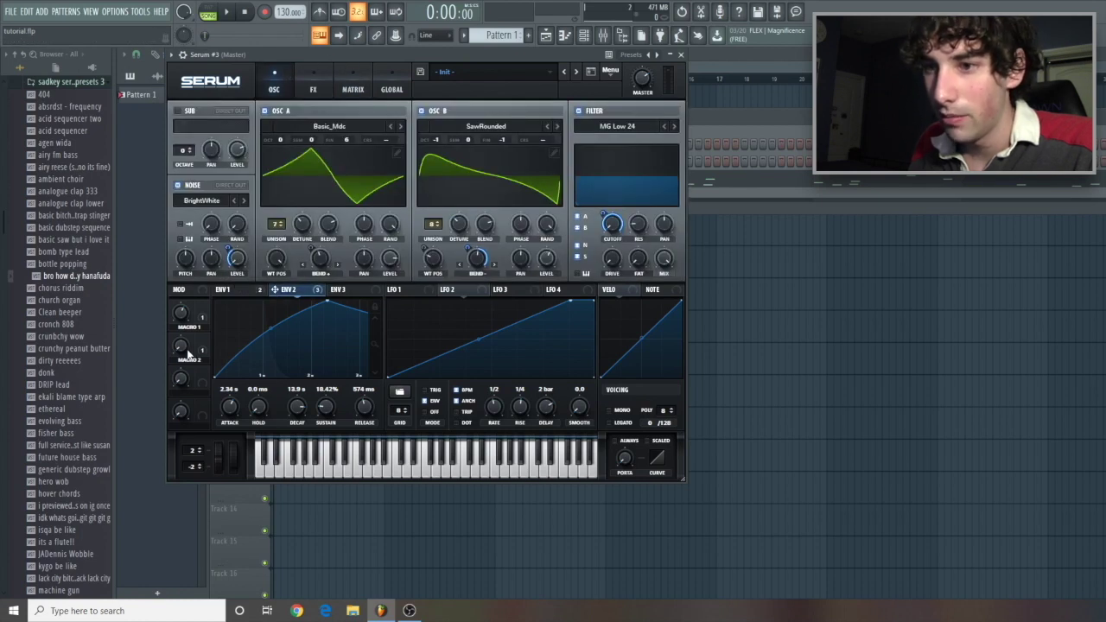
drag(188, 353, 176, 309)
drag(158, 214, 157, 207)
click(327, 475)
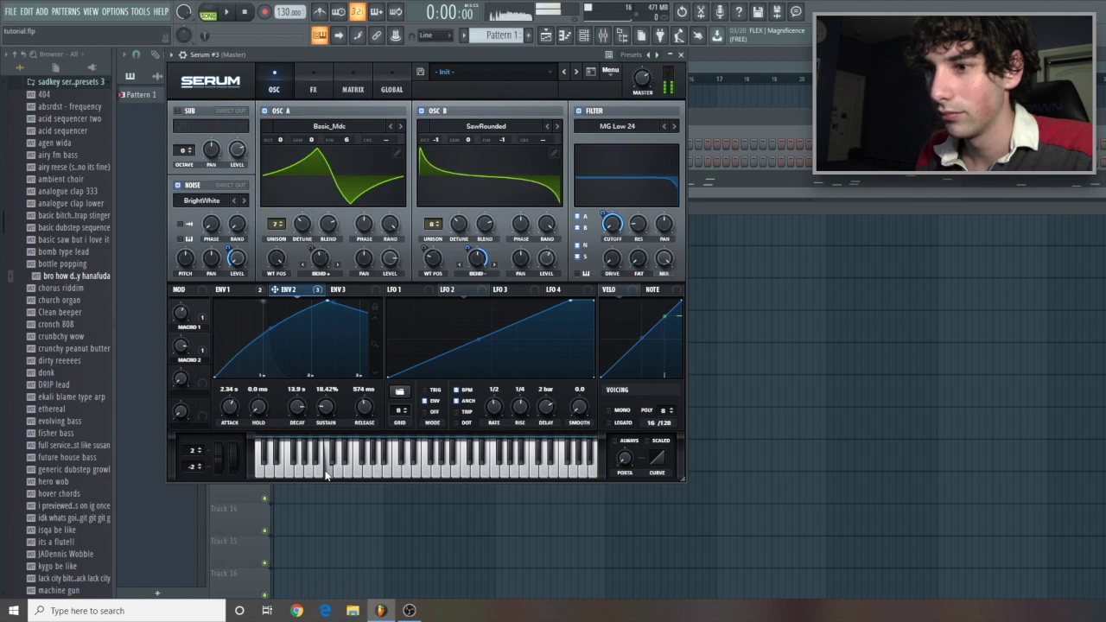
click(369, 471)
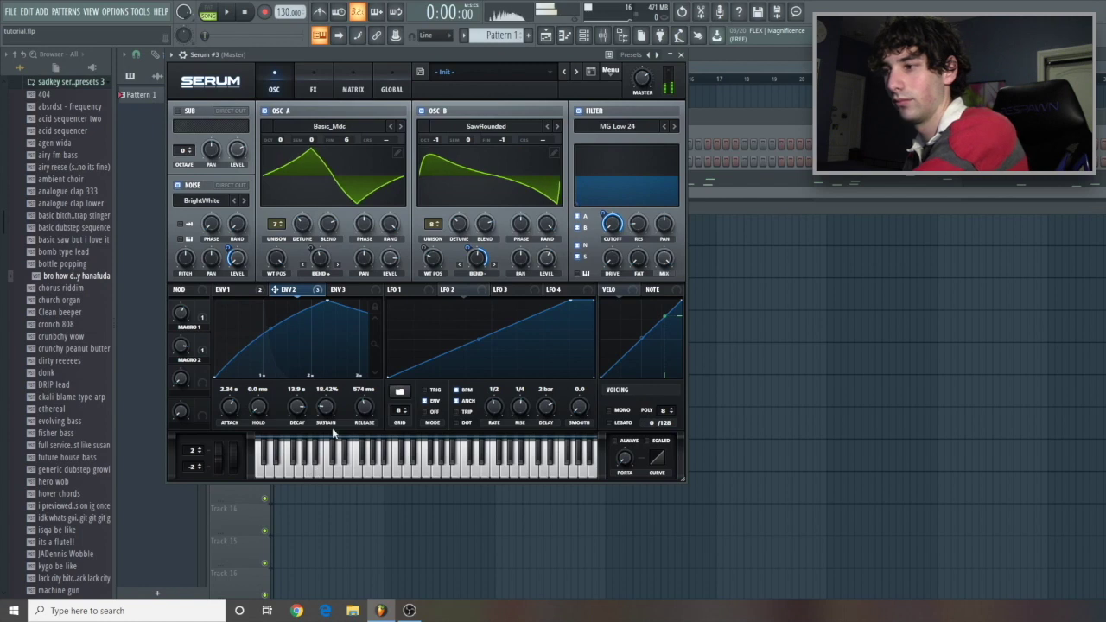
click(482, 464)
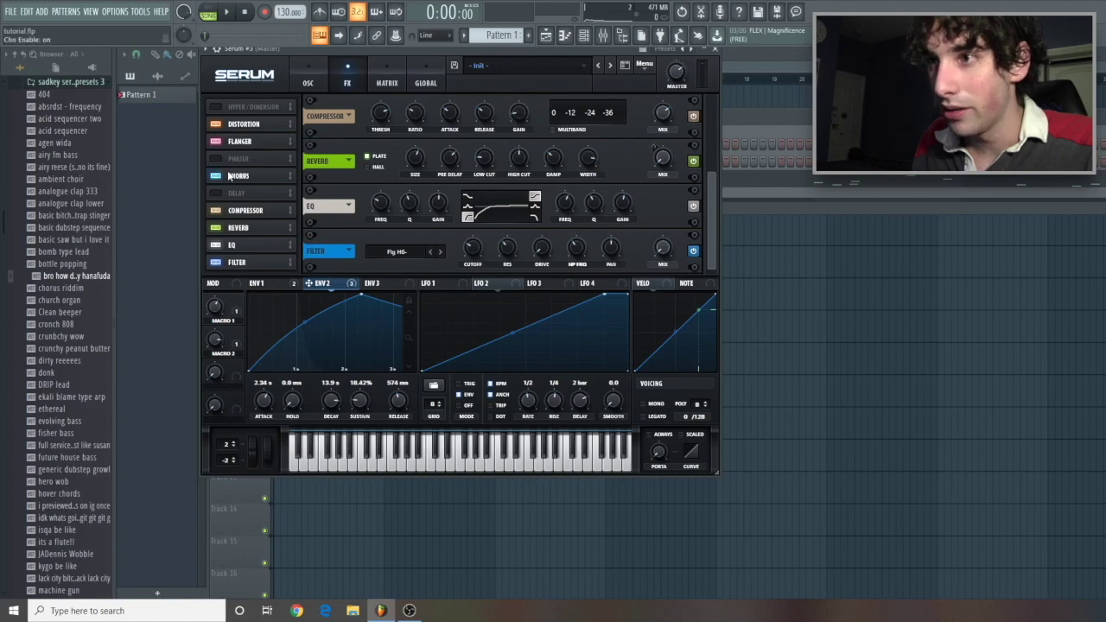
- Modulate the flanger mix with Env 2 at an amount of 32 and the chorus mix with Env 2 at -13
click(265, 178)
drag(387, 118, 386, 97)
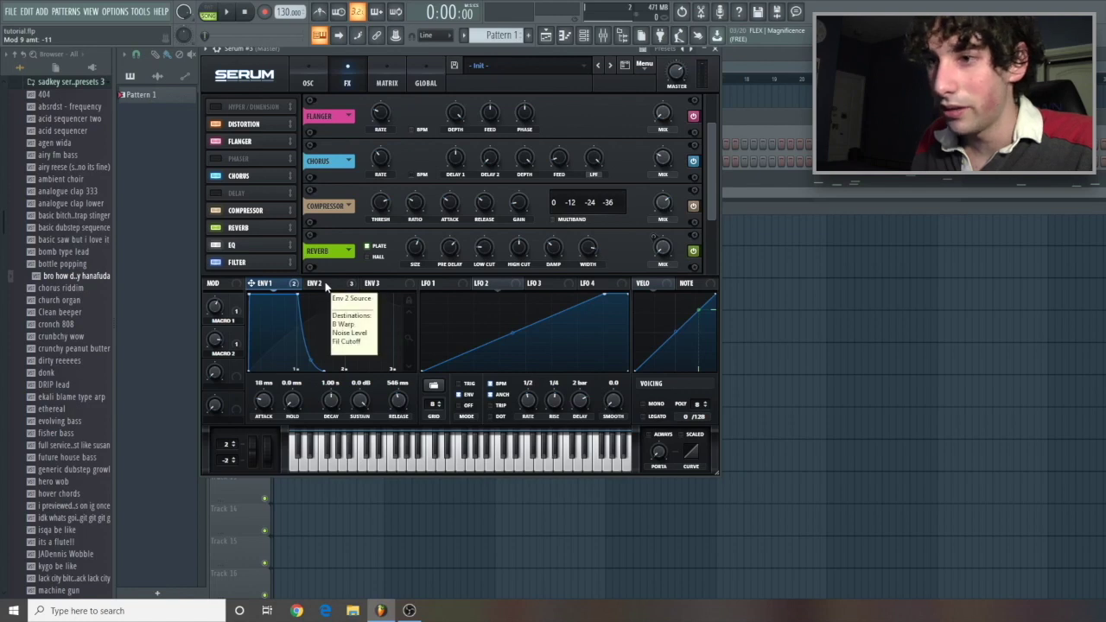
click(333, 283)
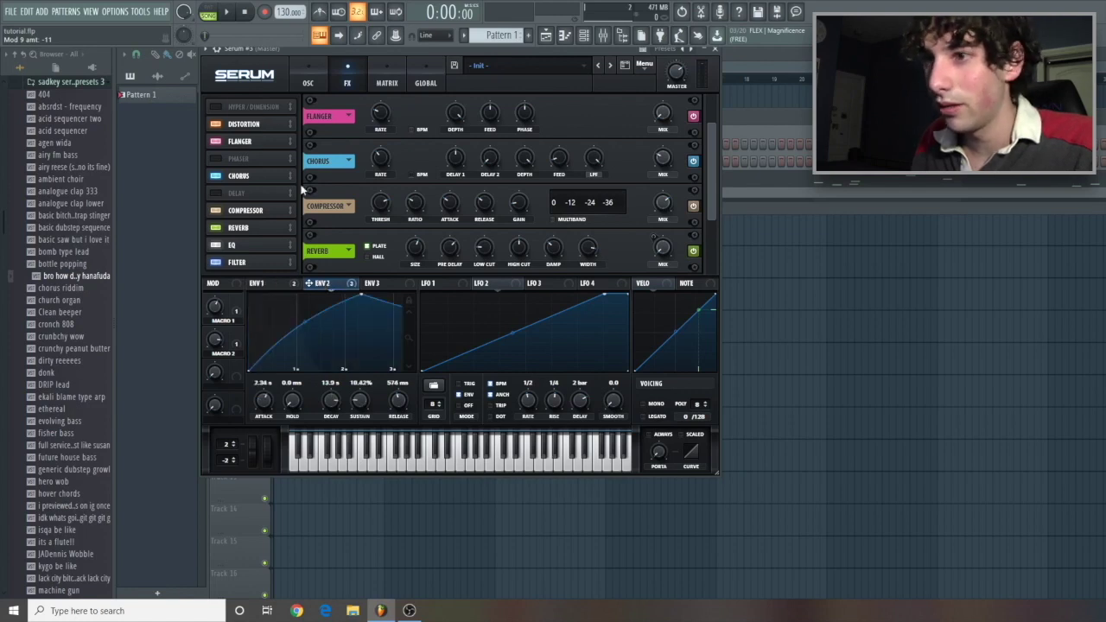
click(277, 286)
drag(313, 284, 662, 113)
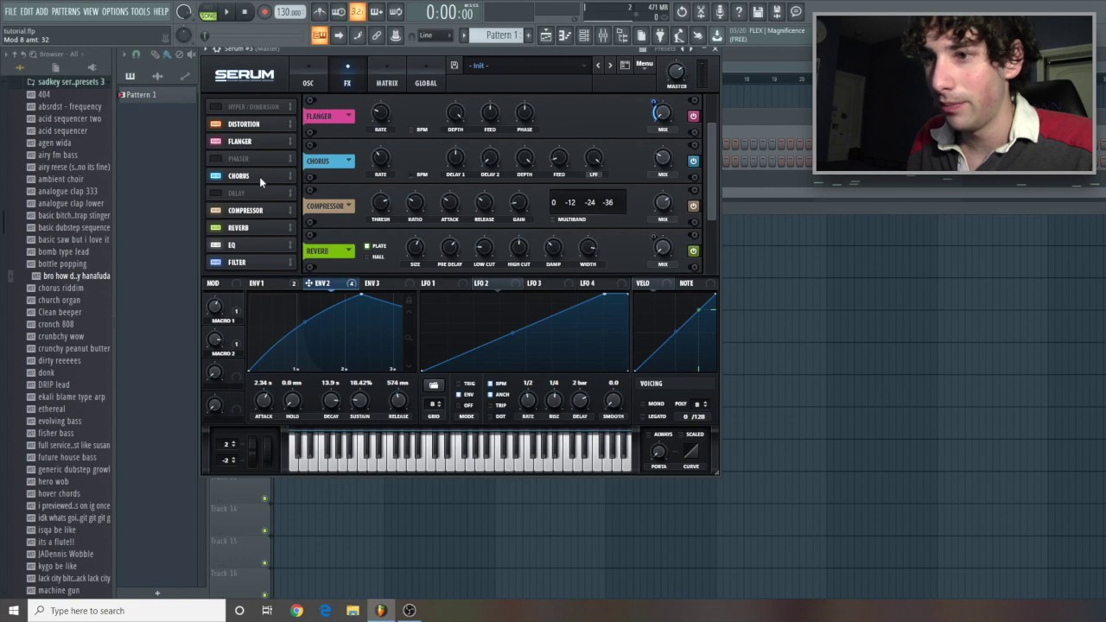
drag(350, 284, 651, 197)
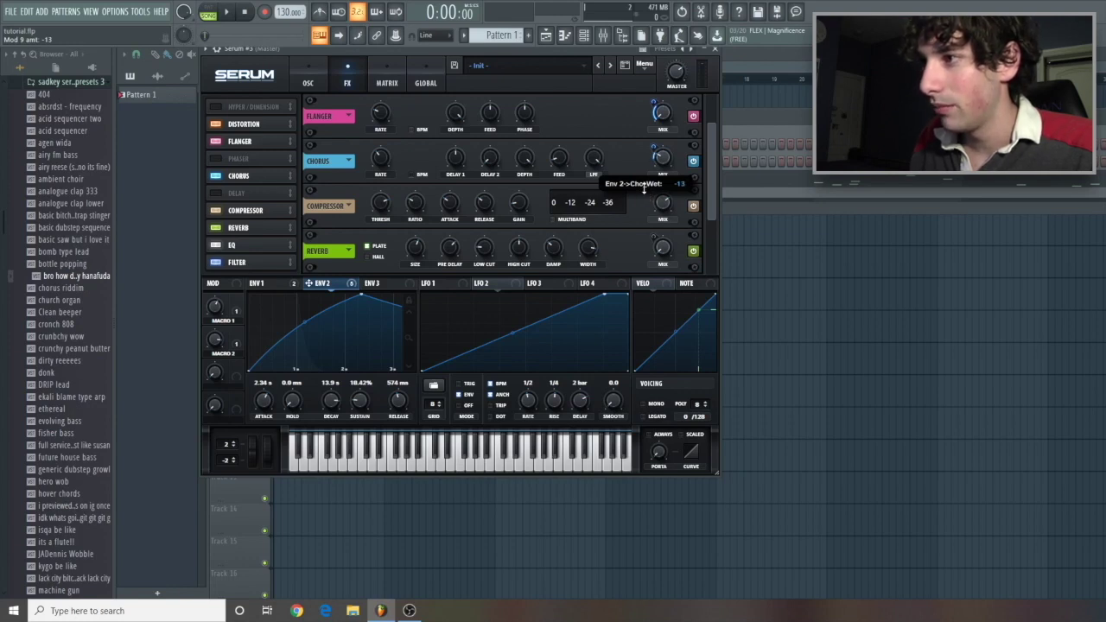
- Audition the modulated flanger and chorus on the patch by playing low and mid-range notes
click(307, 82)
click(344, 462)
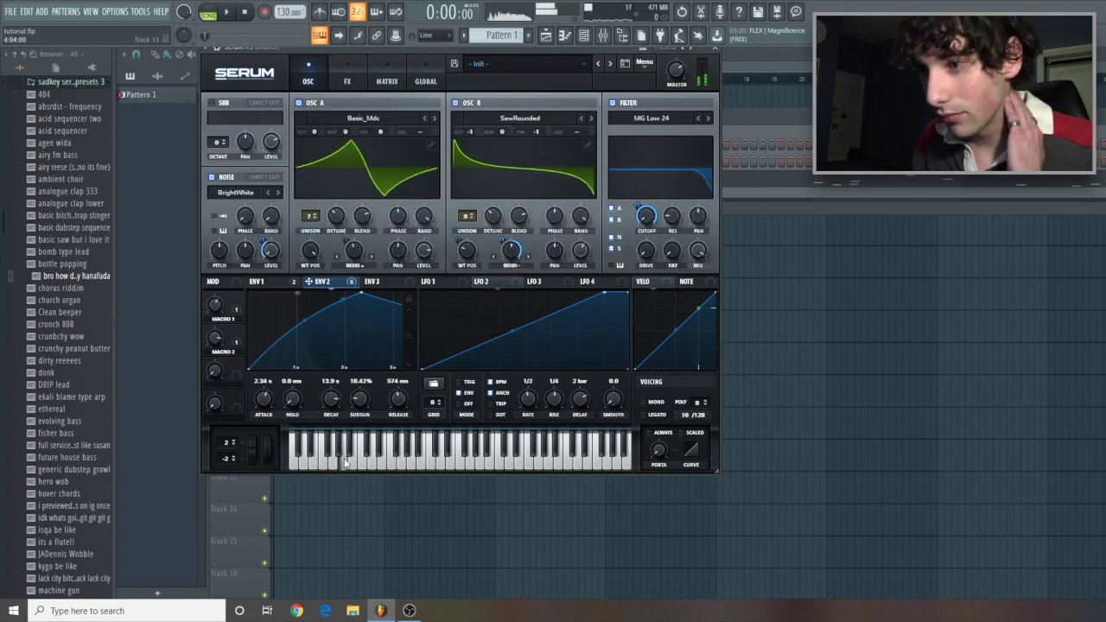
click(400, 466)
click(433, 464)
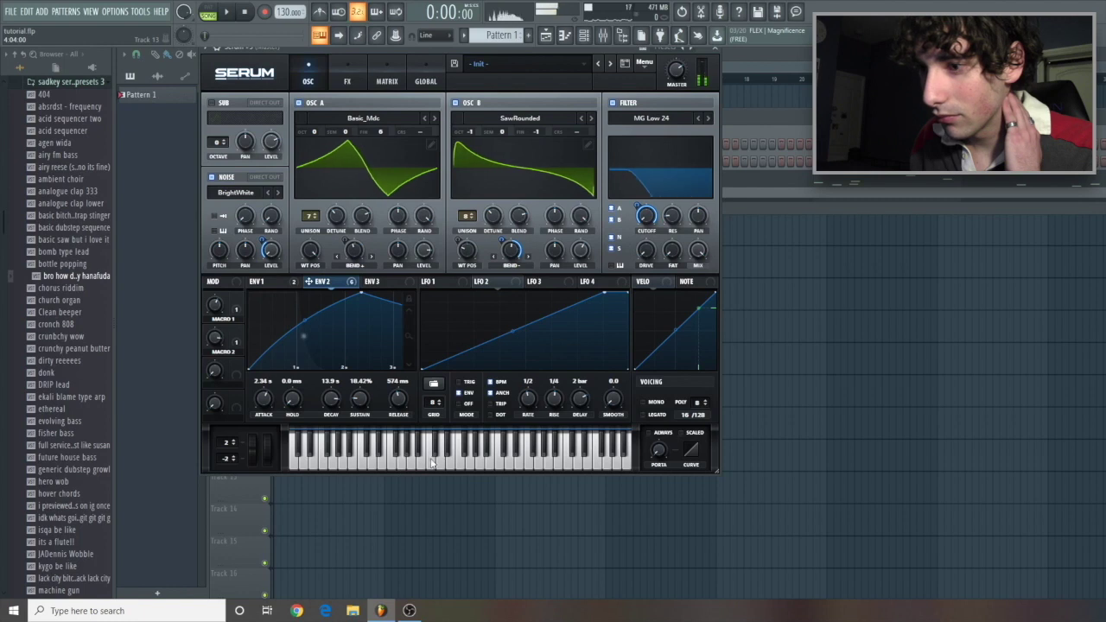
click(450, 465)
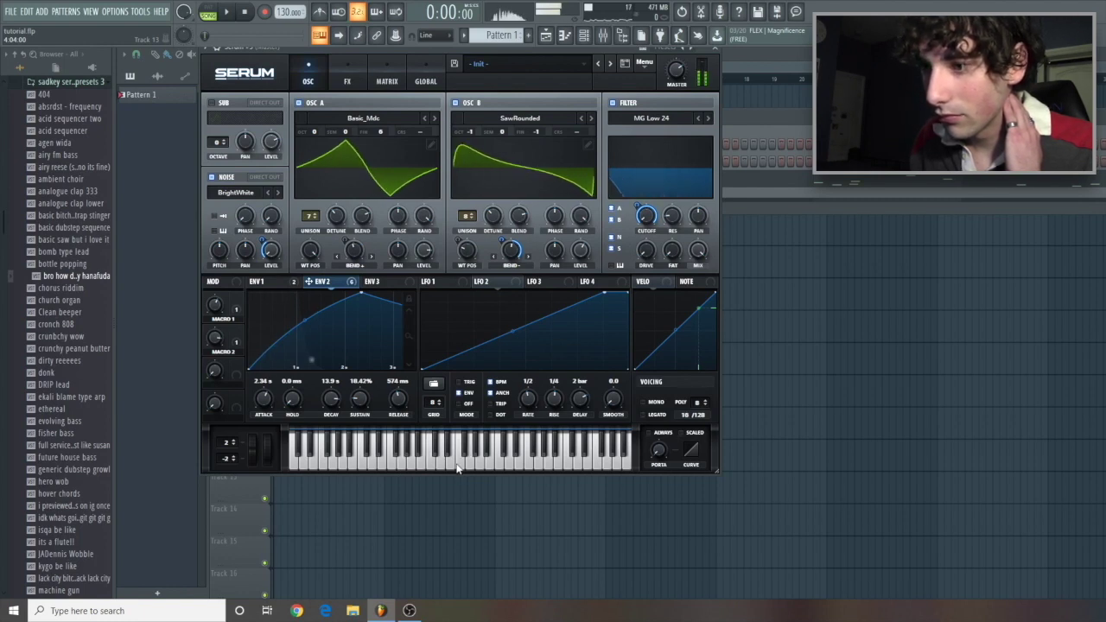
click(436, 463)
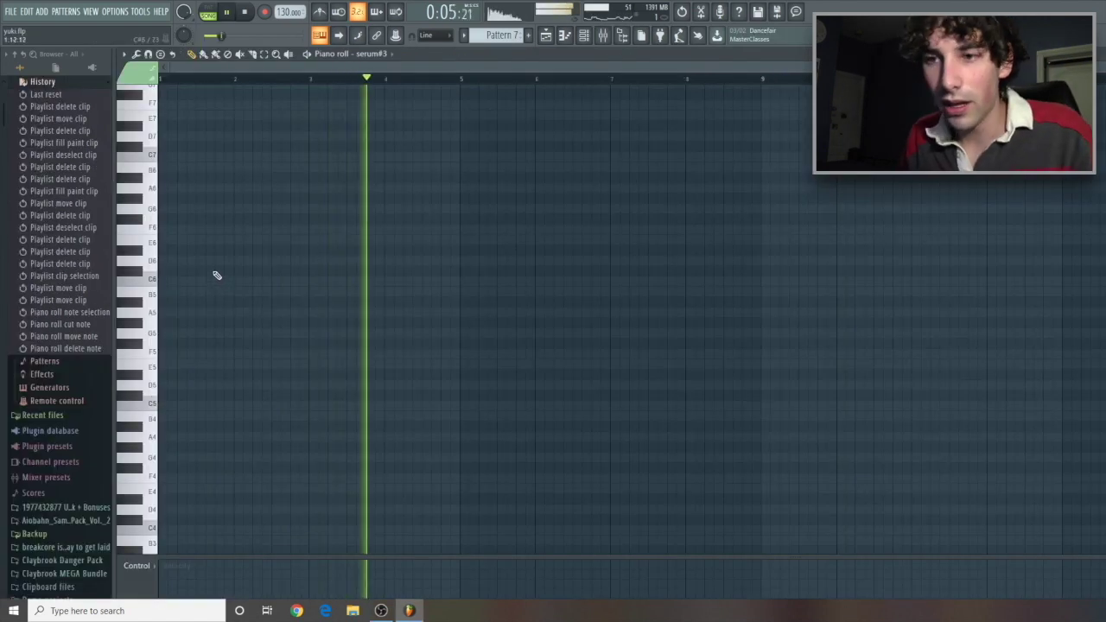
- Place a C5 note at the start of the serum#3 piano roll in Pattern 7 and a C6 note midway through bar 8
key(space)
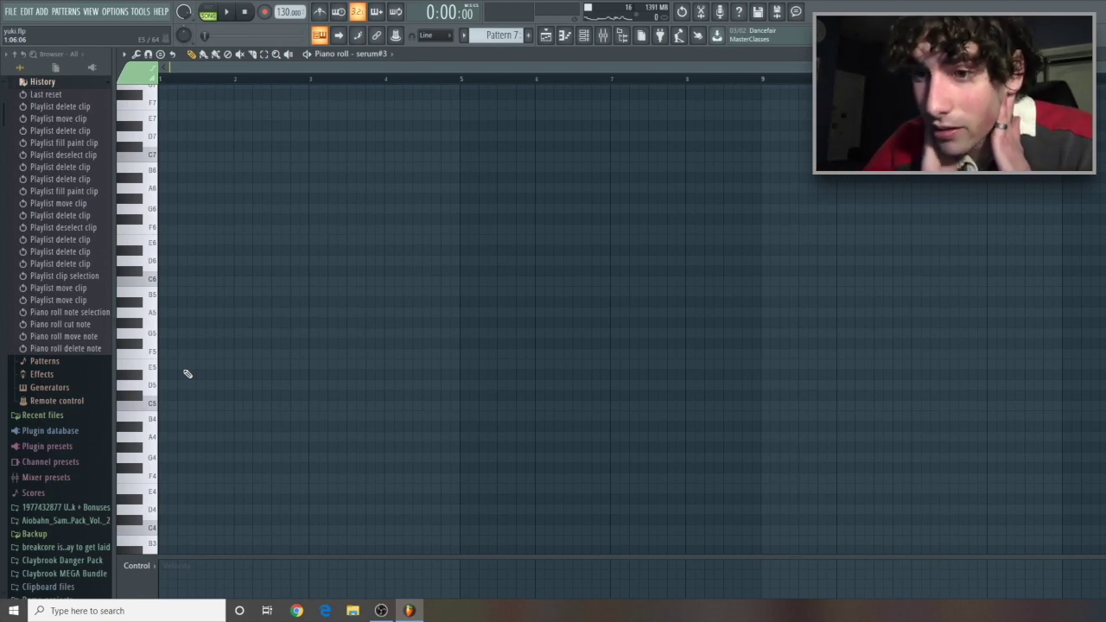
mouse_move(181, 394)
mouse_down()
mouse_move(167, 417)
mouse_move(165, 405)
mouse_up()
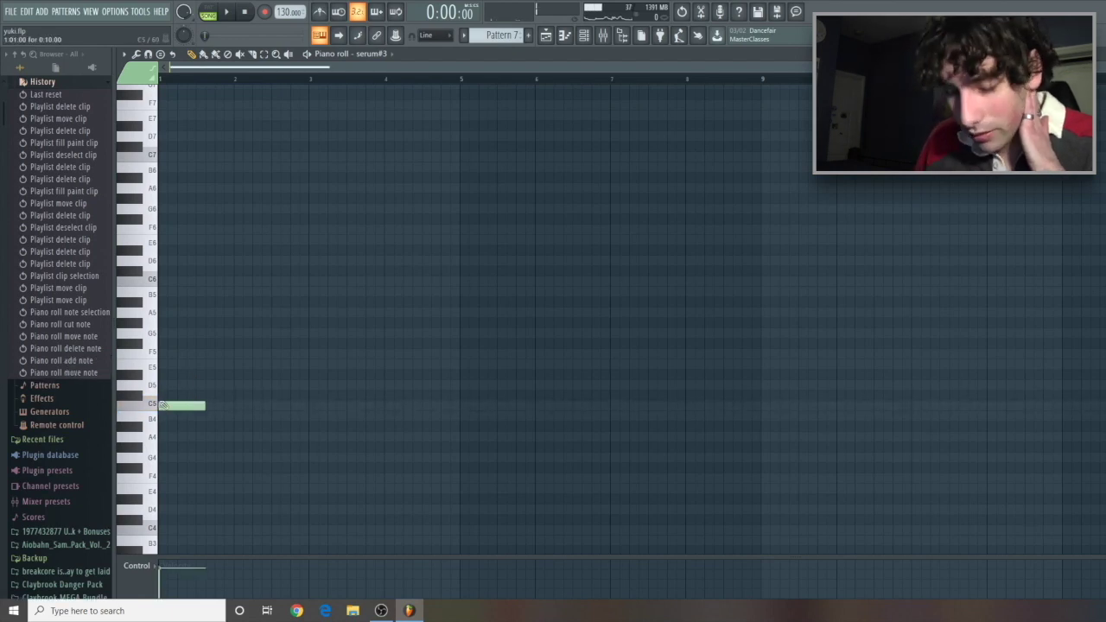
key(space)
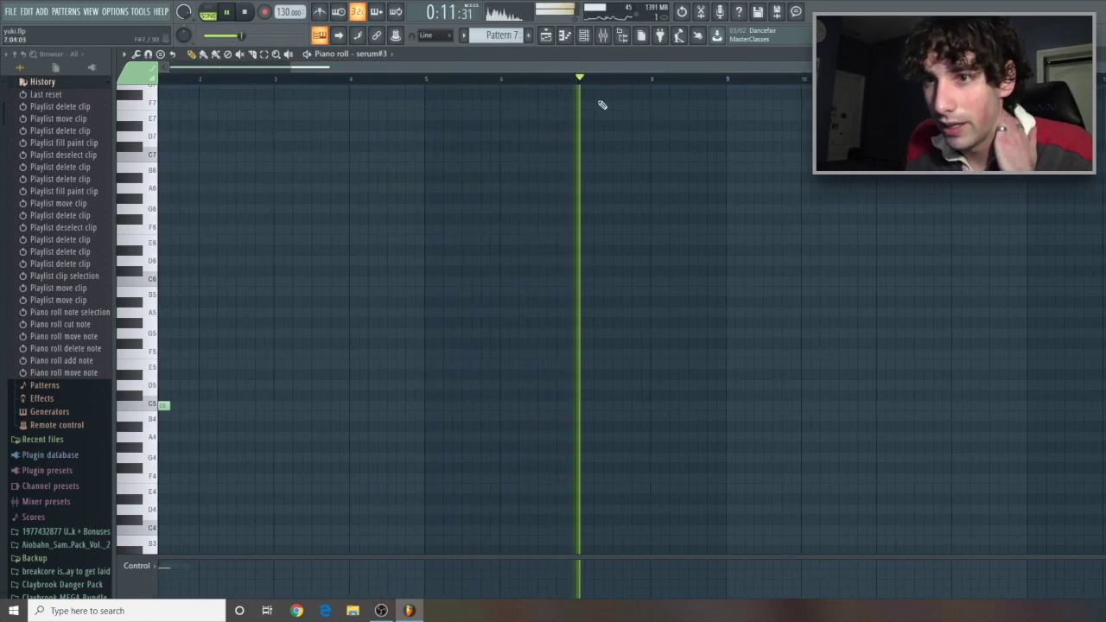
click(680, 268)
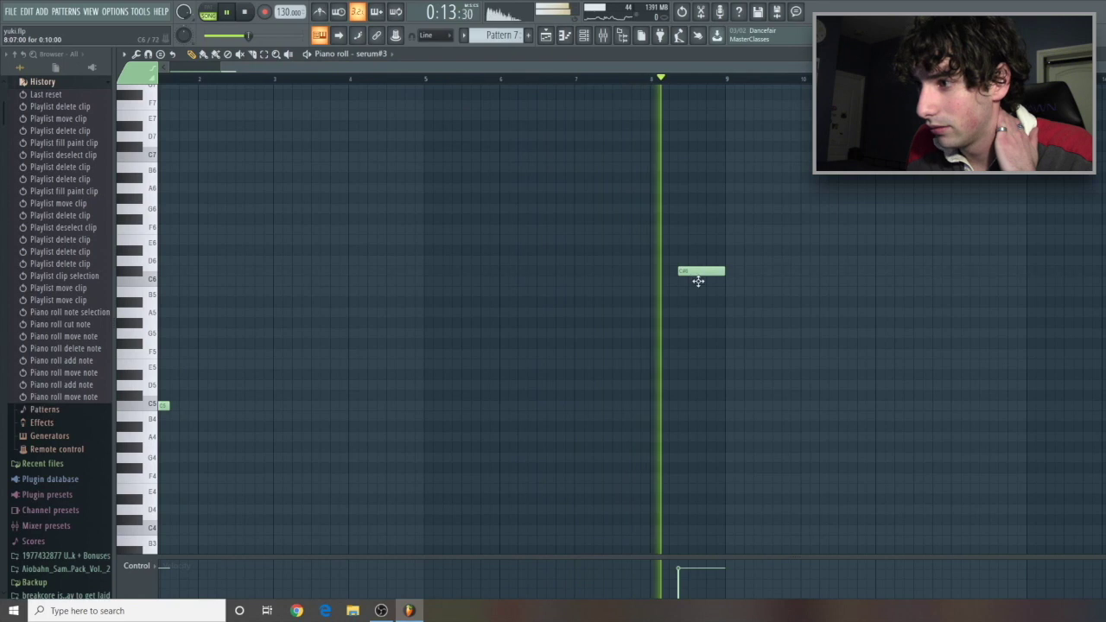
drag(698, 279, 699, 283)
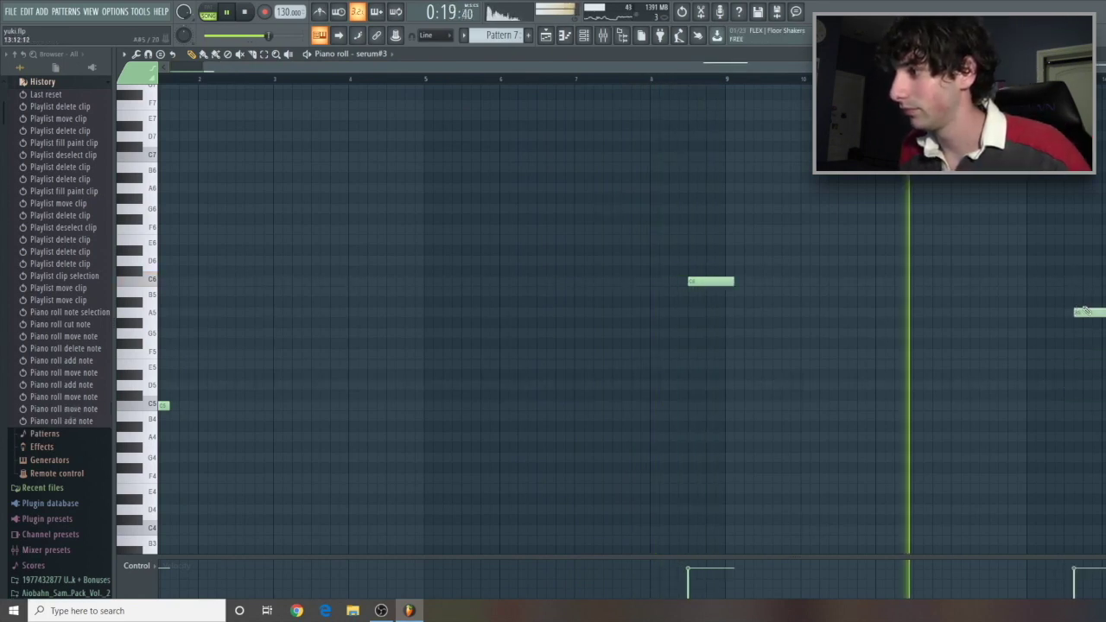
- Place an A4 note in bar 12 of the serum#3 part and delete the A5 note above it
drag(1085, 312, 1000, 313)
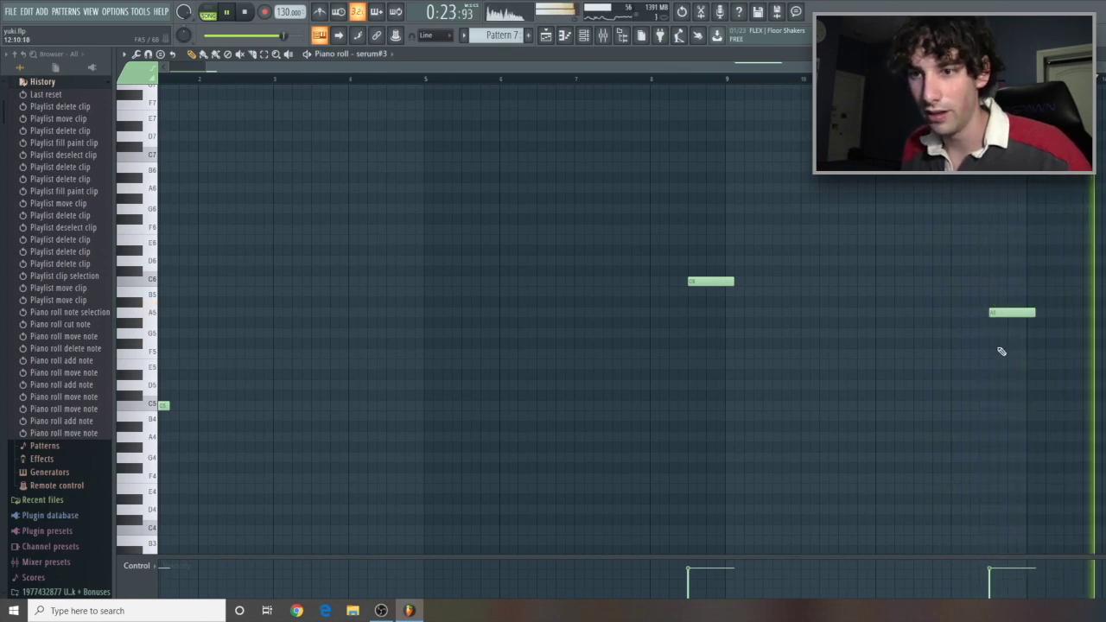
click(1013, 437)
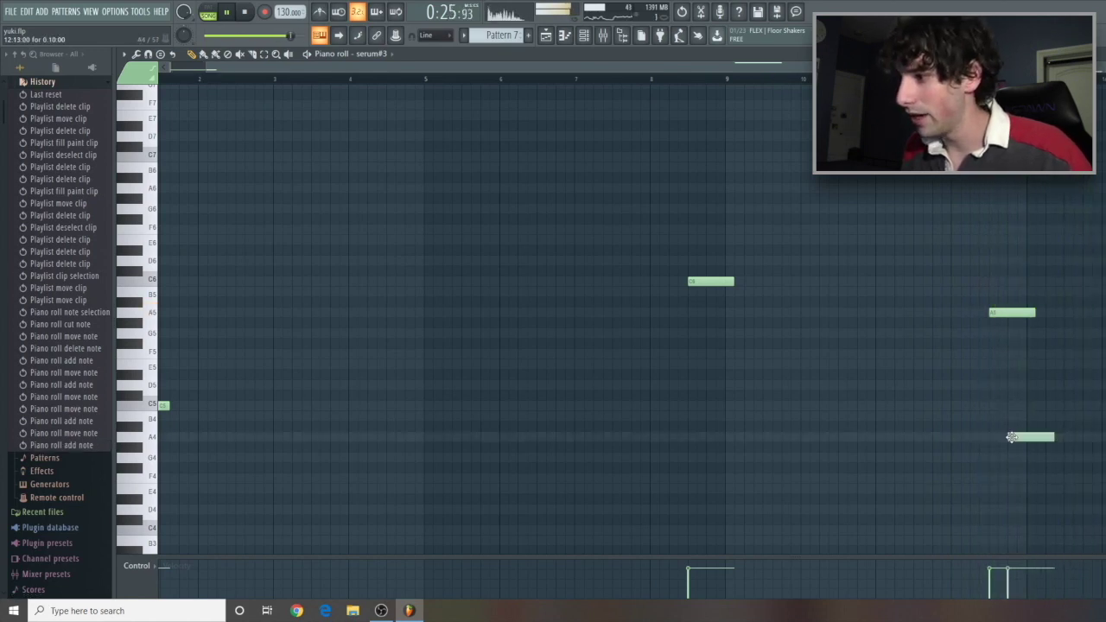
drag(1046, 436, 1015, 436)
right_click(1019, 313)
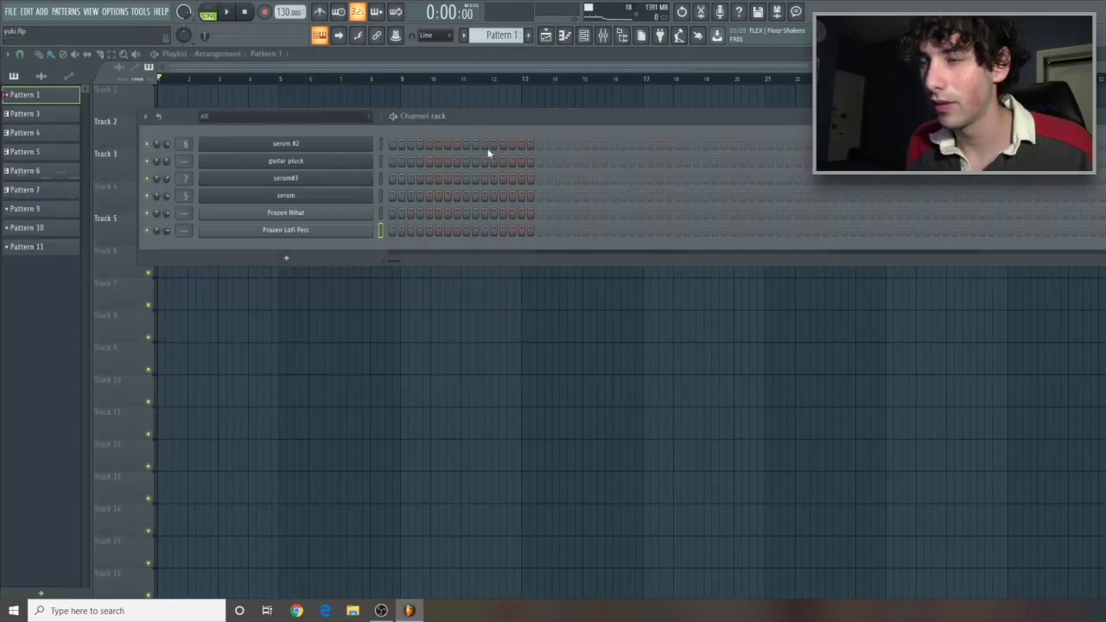
- Add Frozen Lofi Perc hits on steps 9 and 25 of Pattern 1 and lay the pattern along Track 6
click(339, 231)
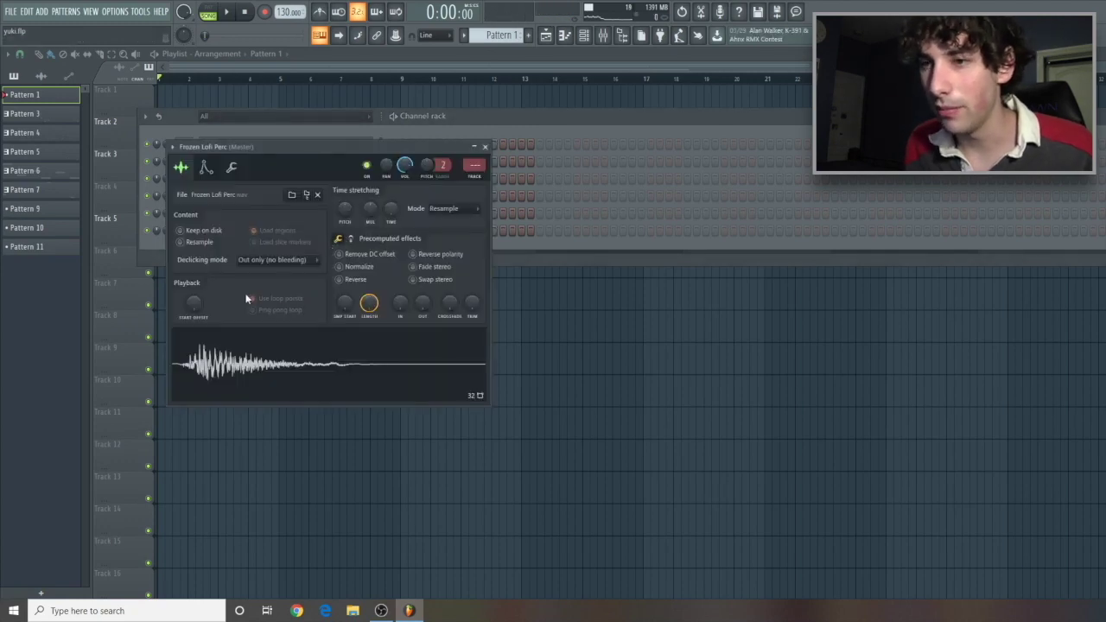
click(485, 145)
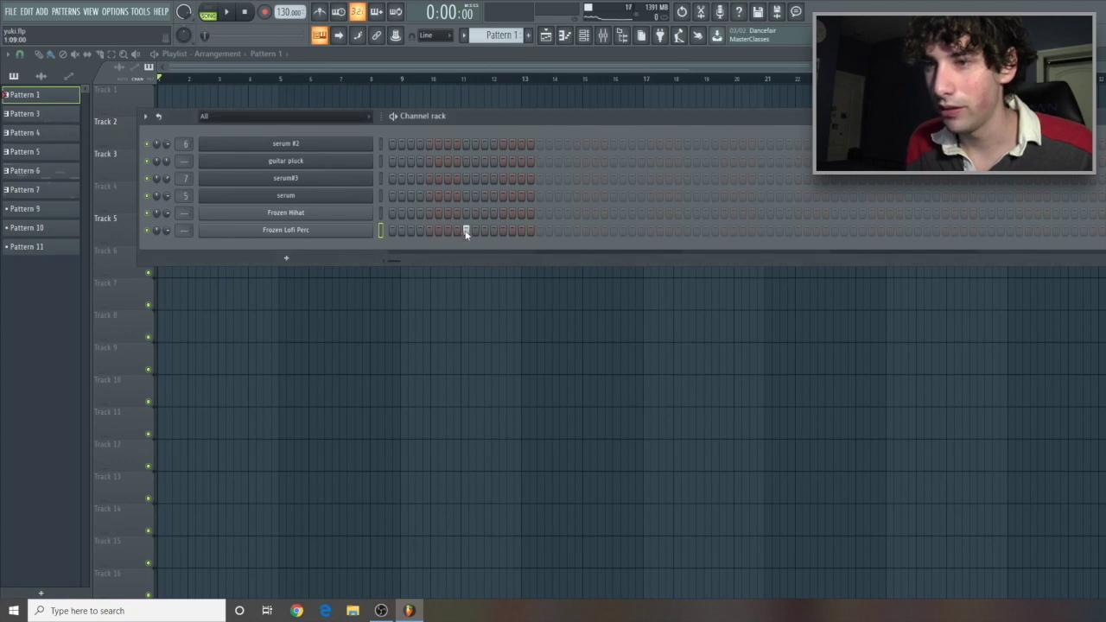
click(414, 59)
mouse_move(225, 279)
mouse_down()
mouse_move(685, 276)
mouse_move(285, 238)
mouse_up()
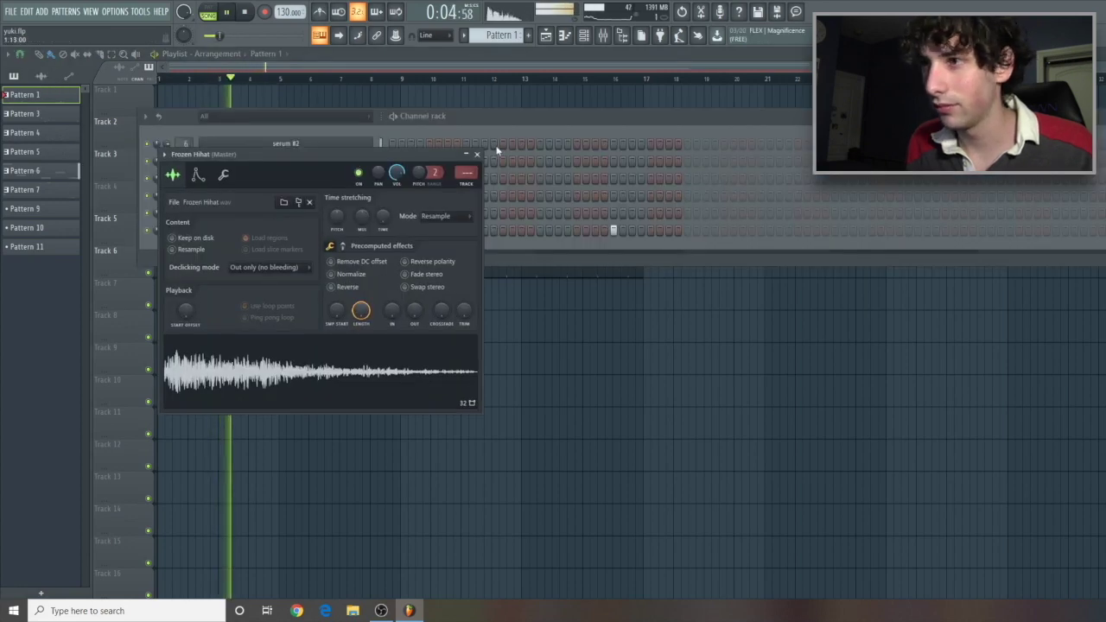
- Fill every 2 steps of the Frozen Hihat channel and set its volume to about 29%
click(478, 154)
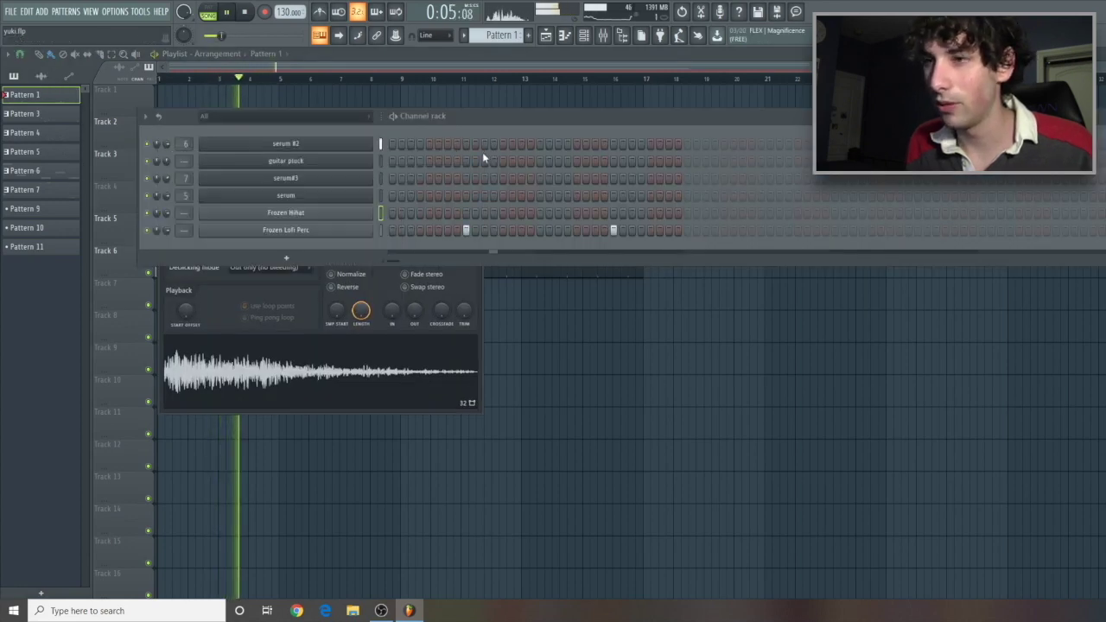
right_click(377, 213)
click(449, 230)
click(286, 213)
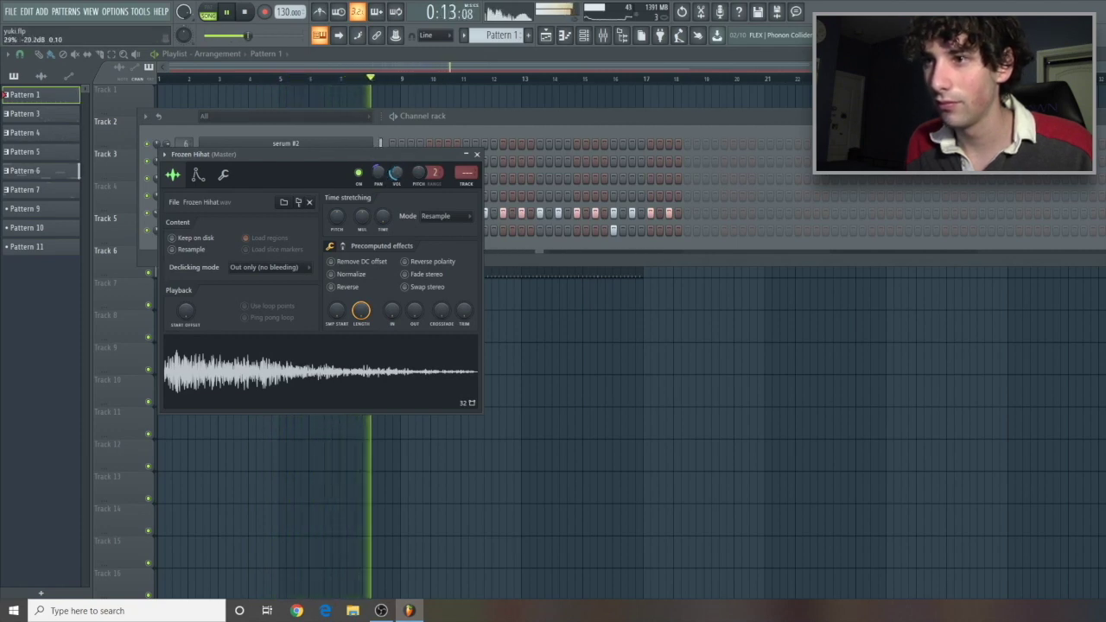
click(477, 154)
- Delete the Pattern 1 clips before bar 9 on Track 6 and play the arrangement from just before bar 9
key(F6)
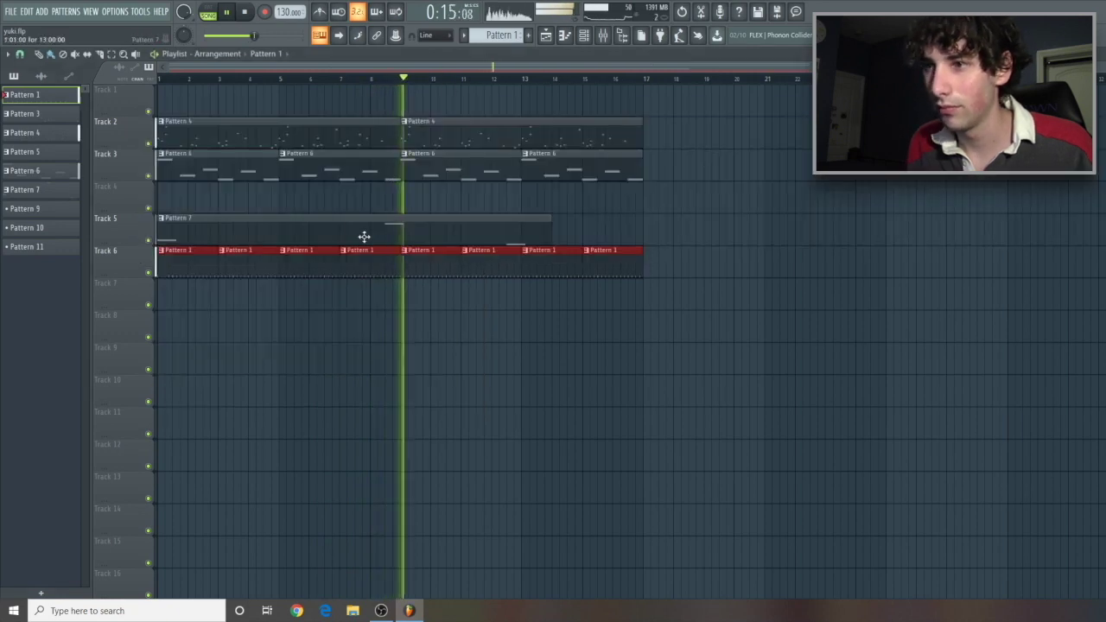
drag(363, 251, 176, 259)
key(space)
click(331, 78)
click(380, 78)
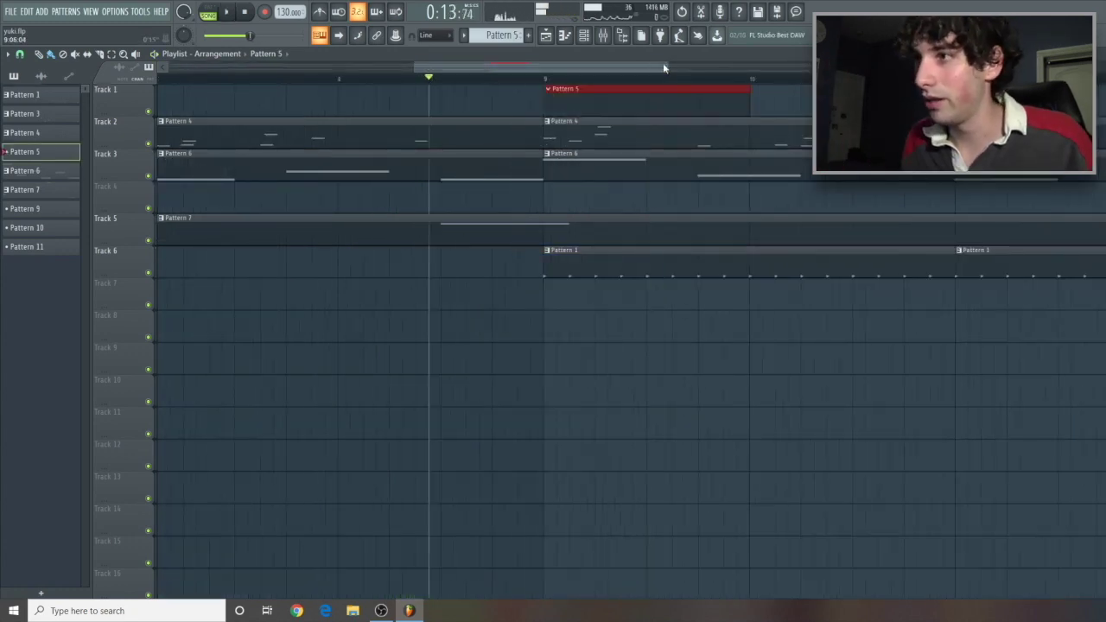
- Open the guitar pluck piano roll for Pattern 5 and add a G5 note at the start of bar 5
drag(664, 67, 492, 69)
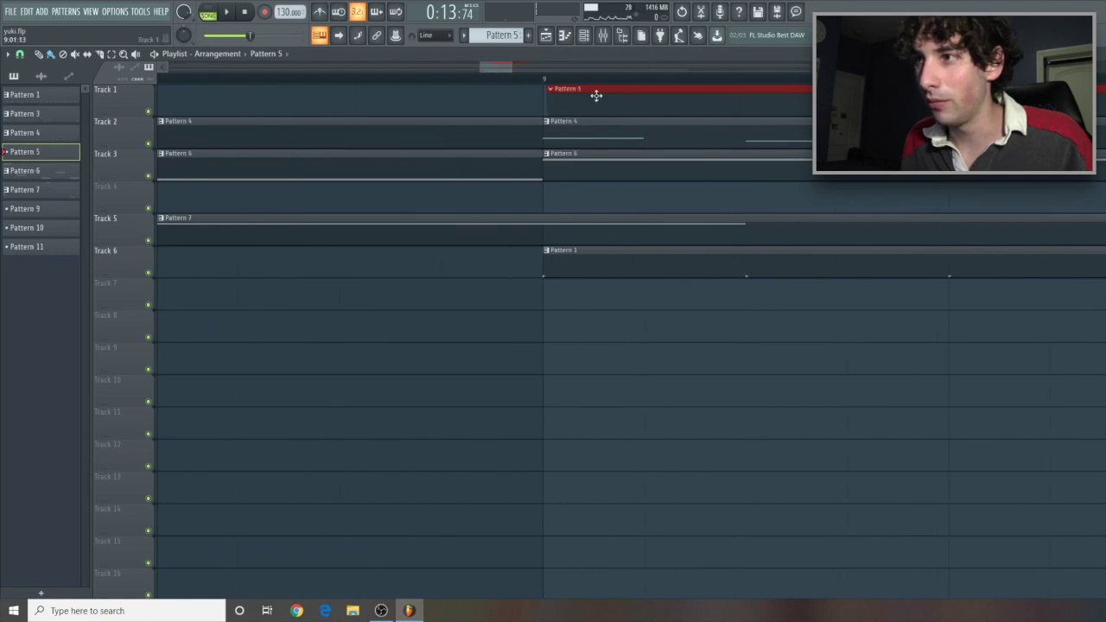
click(584, 35)
right_click(368, 156)
click(389, 161)
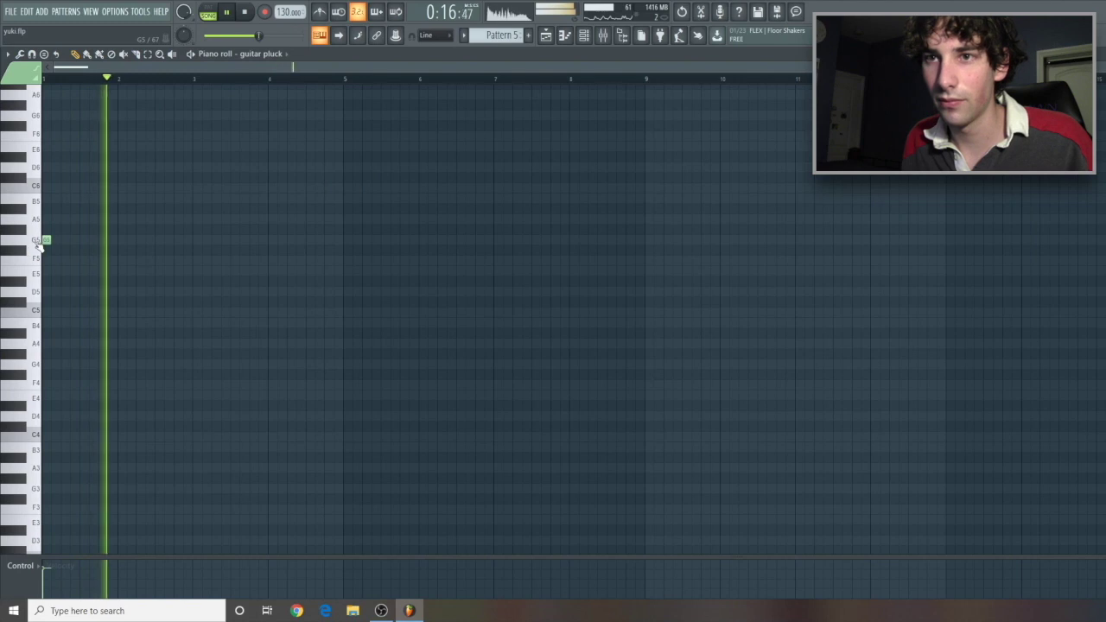
click(345, 239)
- Add a C6 note after the G5 in bar 5, shift it to step 7, and play the passage
drag(372, 161, 365, 217)
click(344, 79)
key(space)
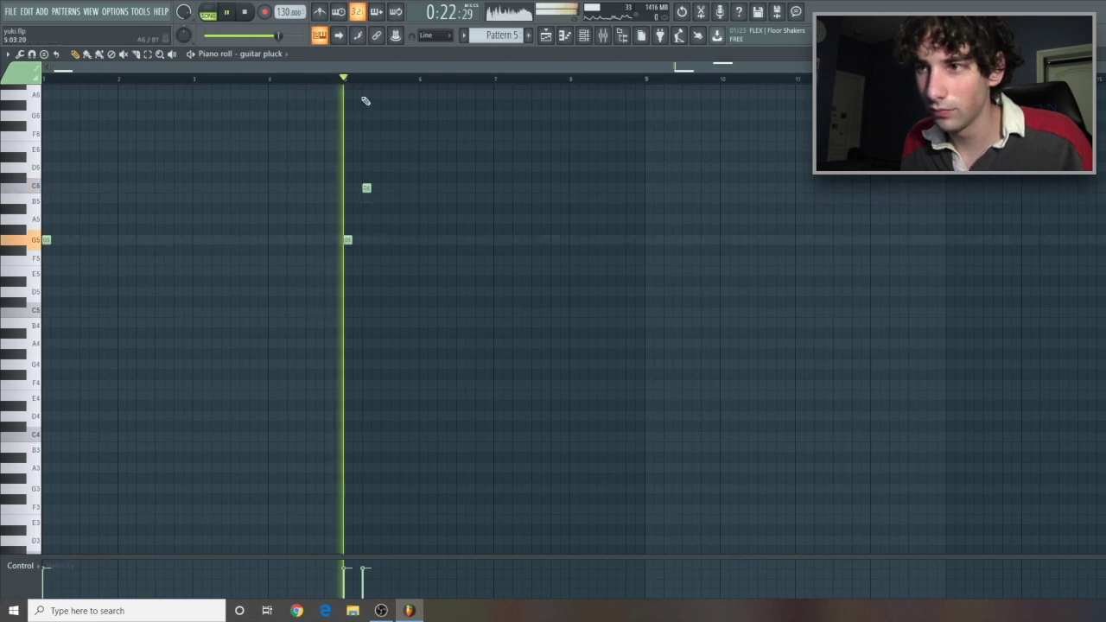
mouse_move(360, 185)
mouse_down()
mouse_move(378, 183)
mouse_move(368, 184)
mouse_up()
key(space)
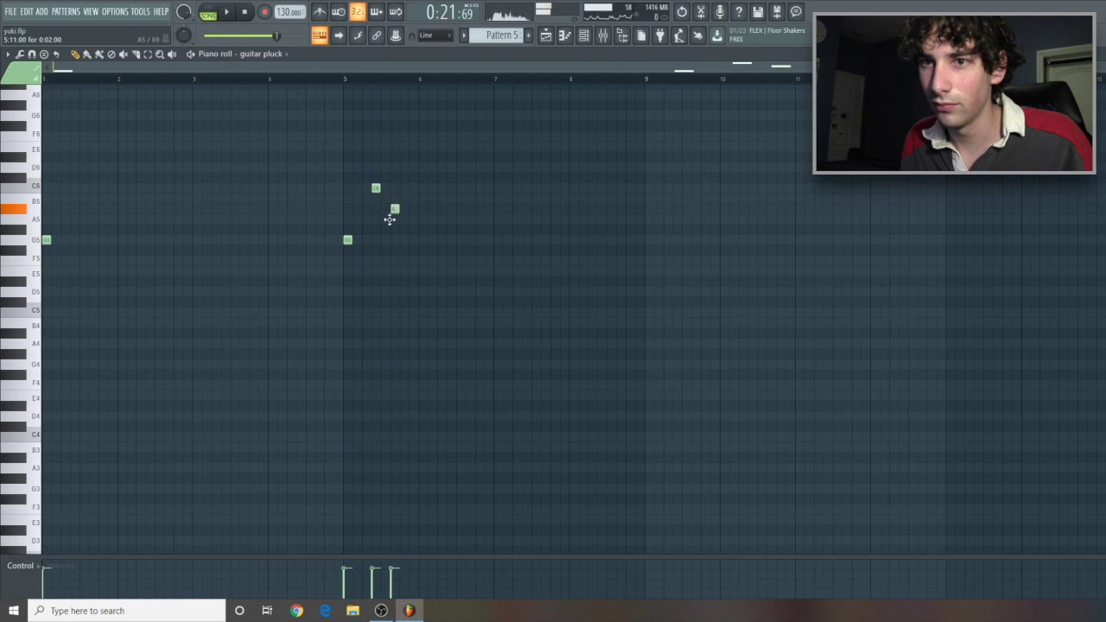
- Set the third note of bar 5 to E5 on step 13 and add a G4 note on step 13 of bar 6
drag(392, 222, 394, 245)
key(space)
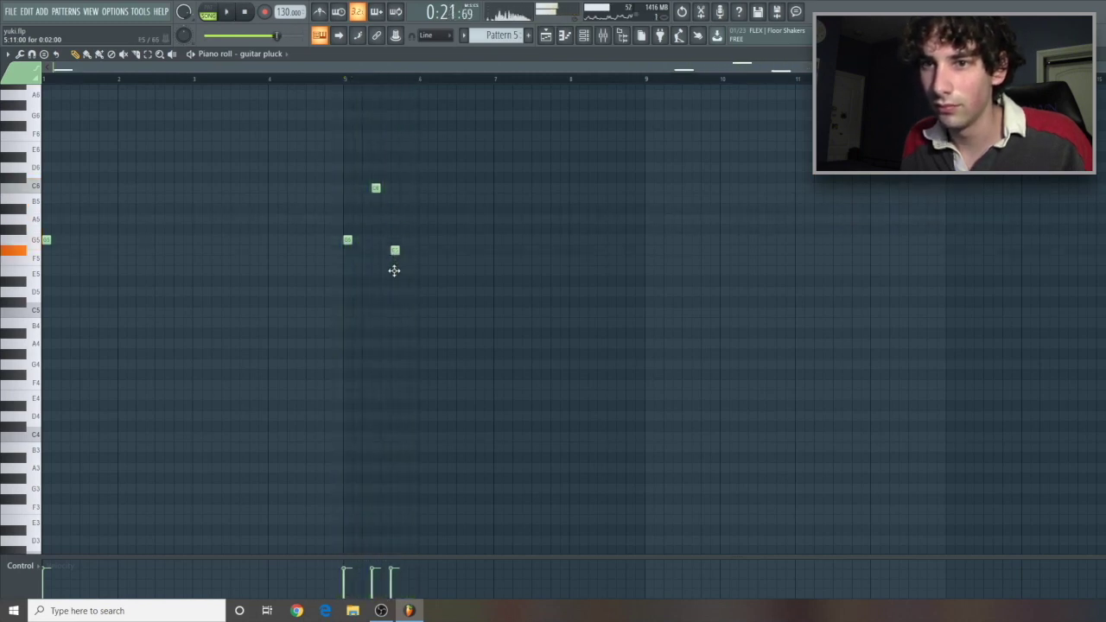
key(space)
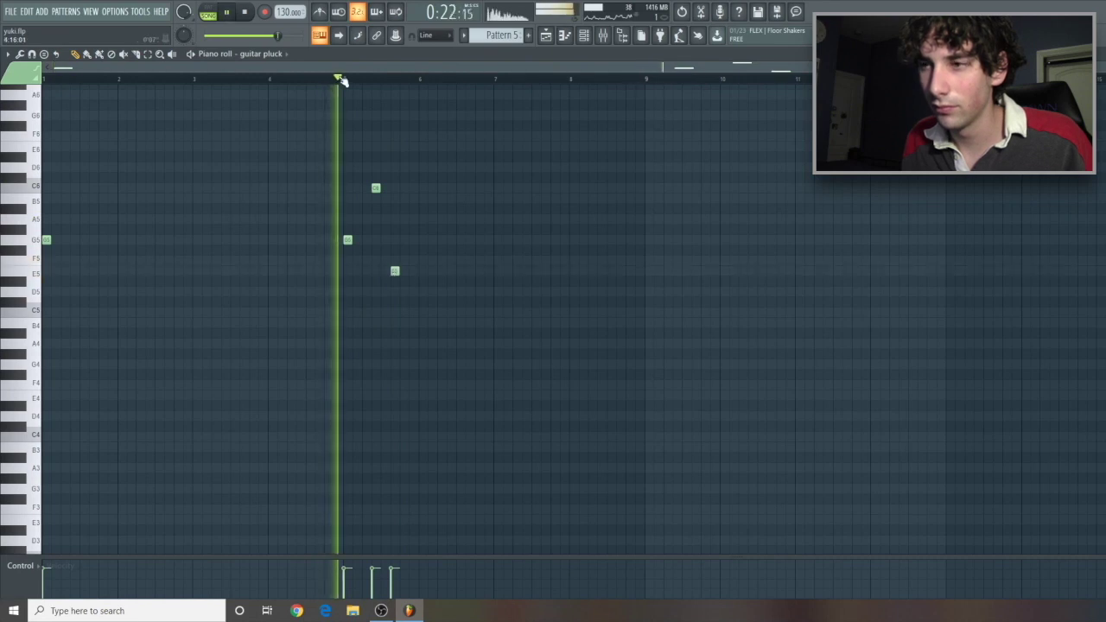
drag(392, 268, 403, 268)
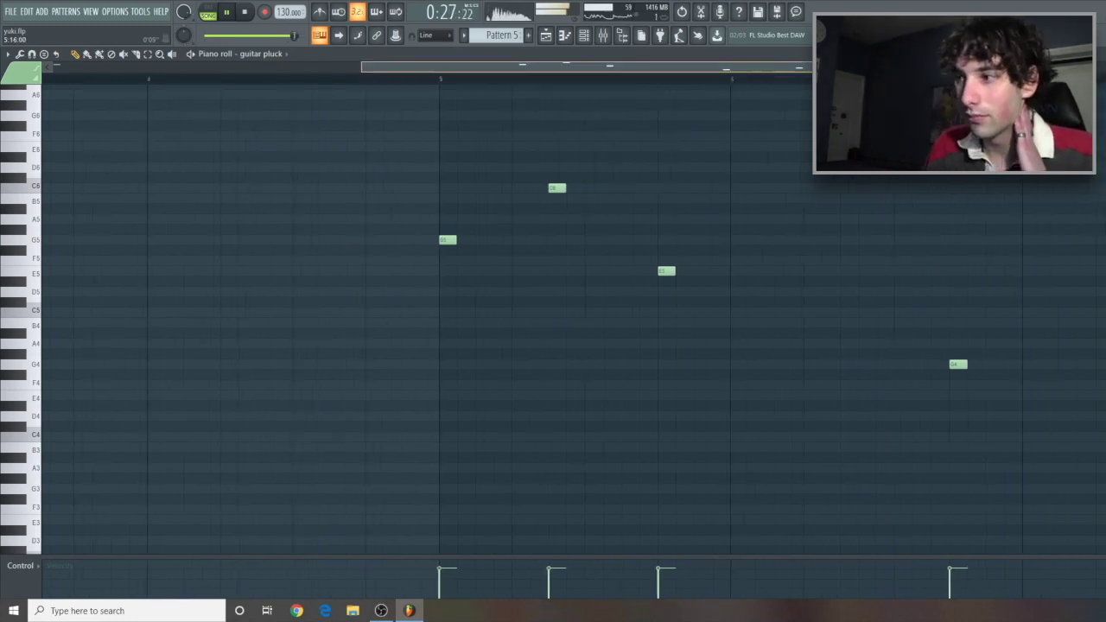
scroll(688, 68, down, 2)
drag(687, 68, 721, 75)
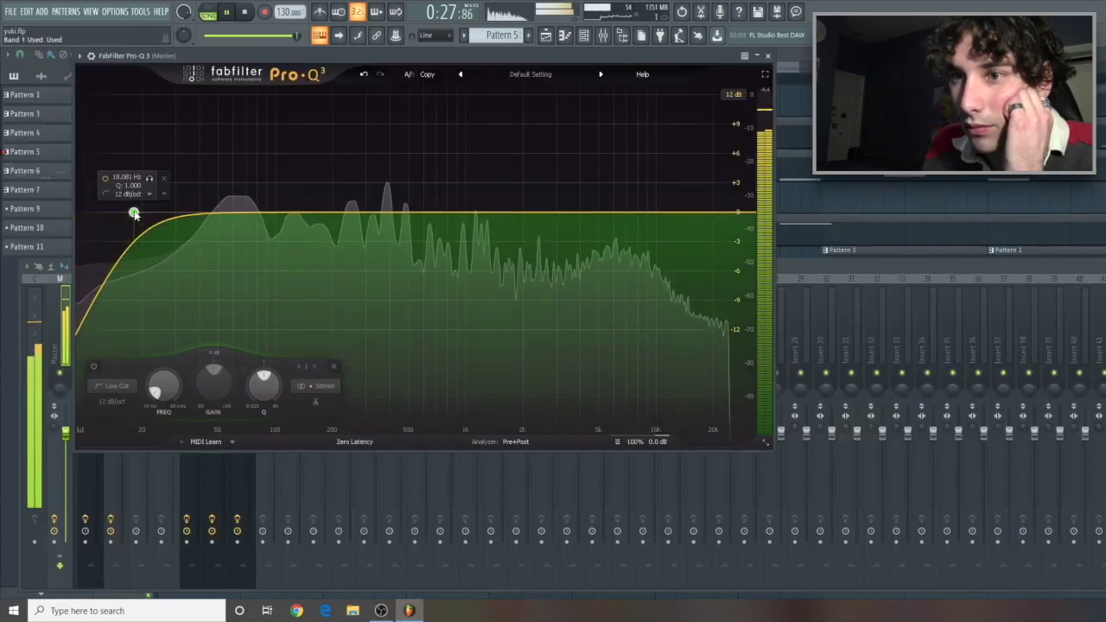
- Set the master EQ's low cut band to Side stereo placement and raise its cutoff to just below 200 Hz
right_click(134, 213)
mouse_move(180, 259)
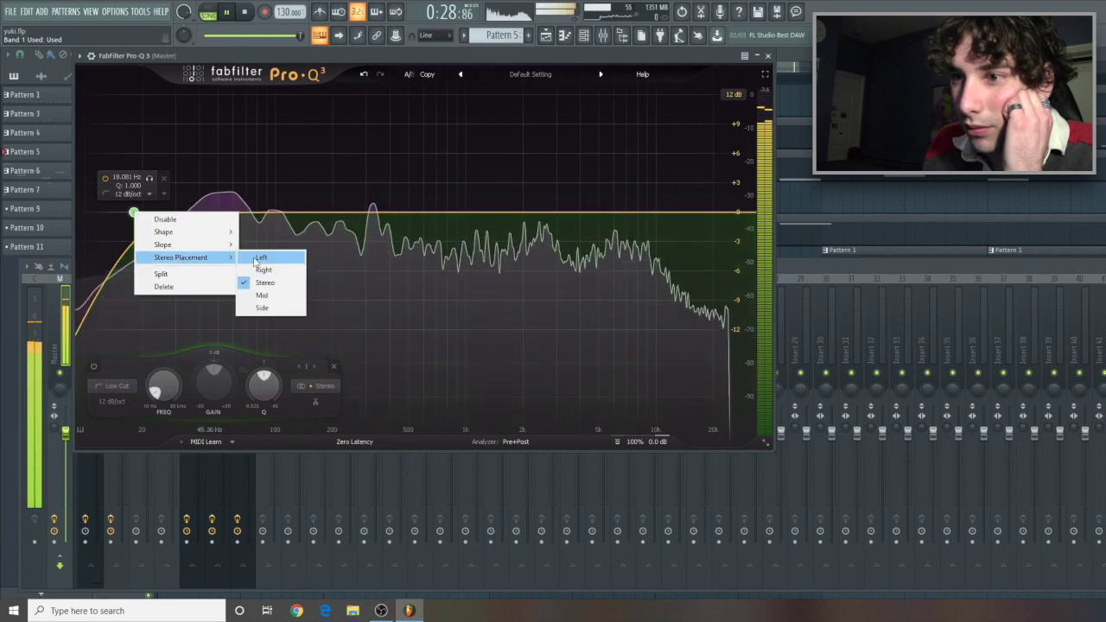
click(262, 308)
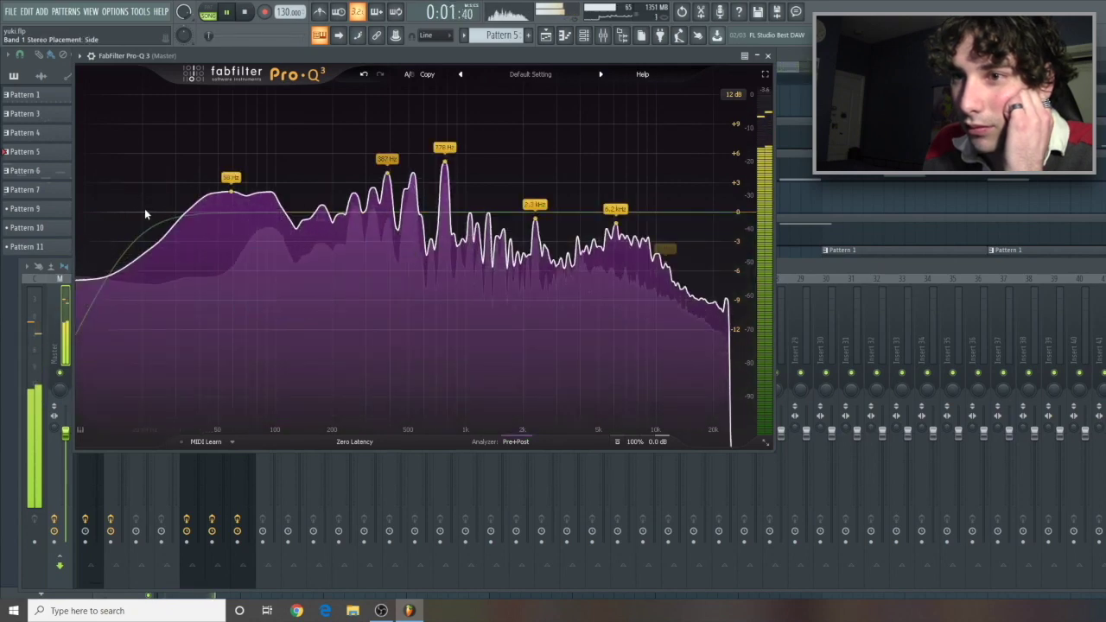
drag(135, 216, 339, 181)
click(339, 179)
- Add a bell band at about 107 Hz with about +0.9 dB gain, set its stereo placement to Mid, and audition it soloed
double_click(280, 208)
right_click(281, 205)
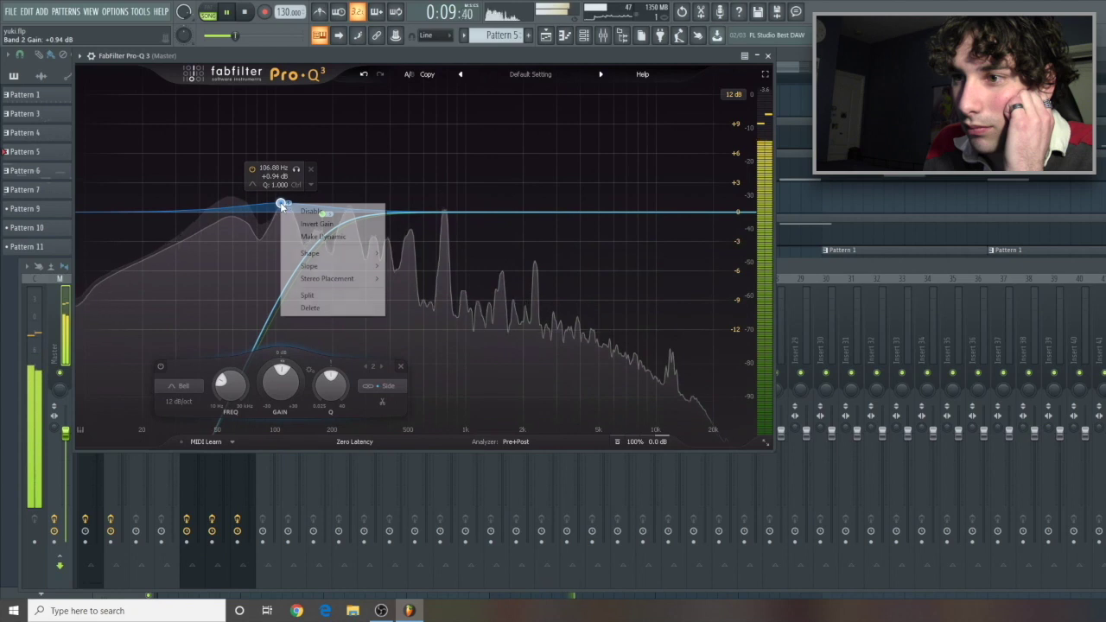
mouse_move(346, 278)
click(406, 317)
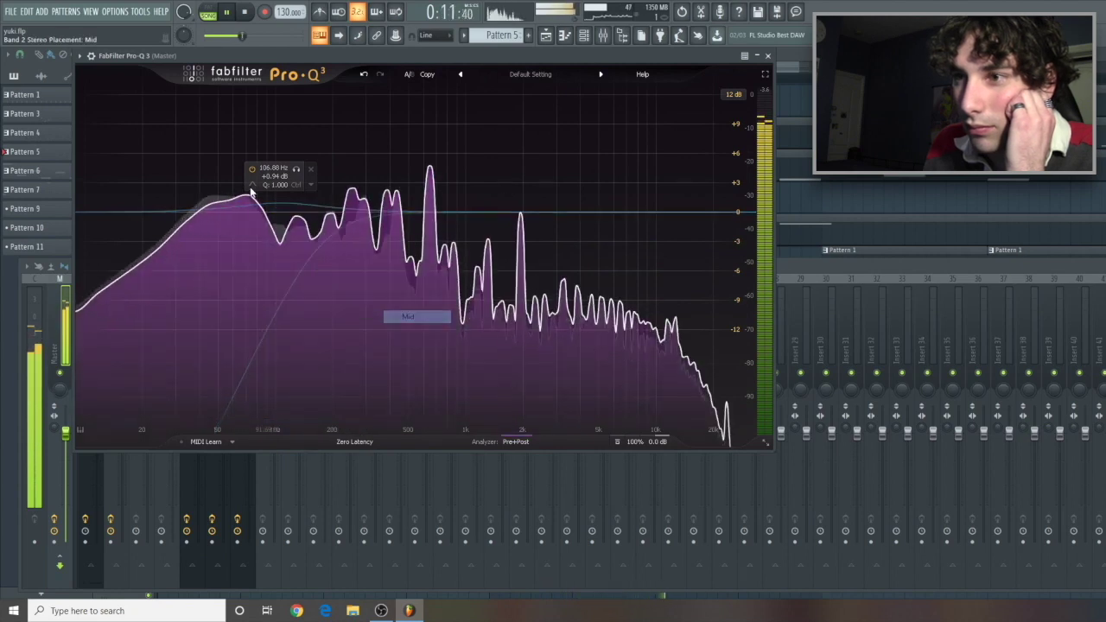
drag(296, 168, 377, 175)
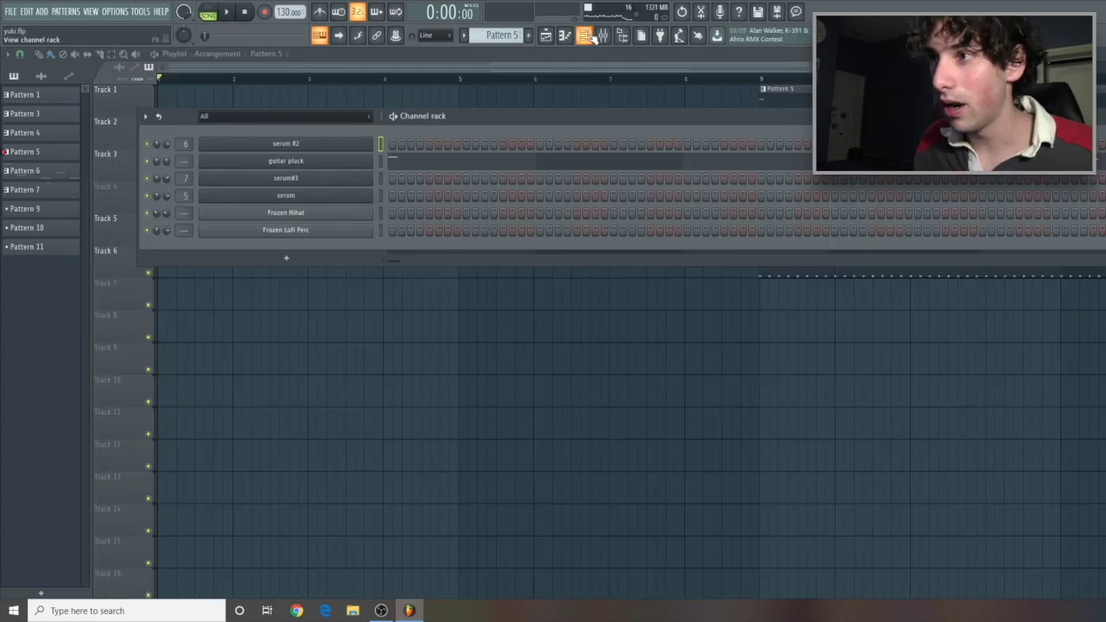
- Hide the channel rack and play the arrangement from the start through bar 16, then stop playback
click(591, 35)
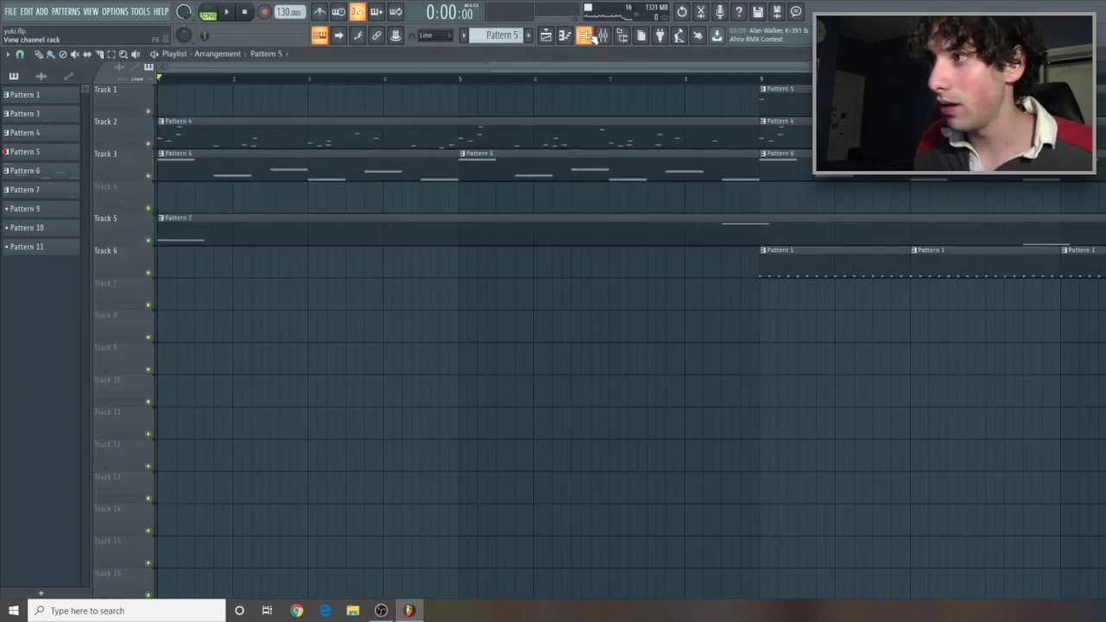
scroll(623, 329, right, 2)
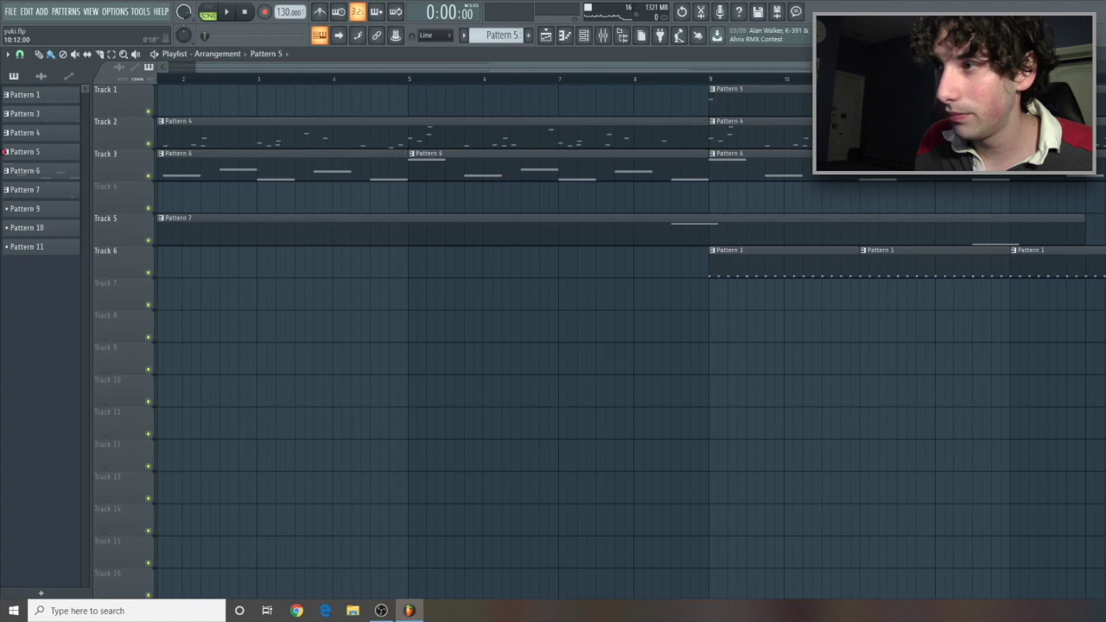
key(space)
scroll(554, 329, down, 1)
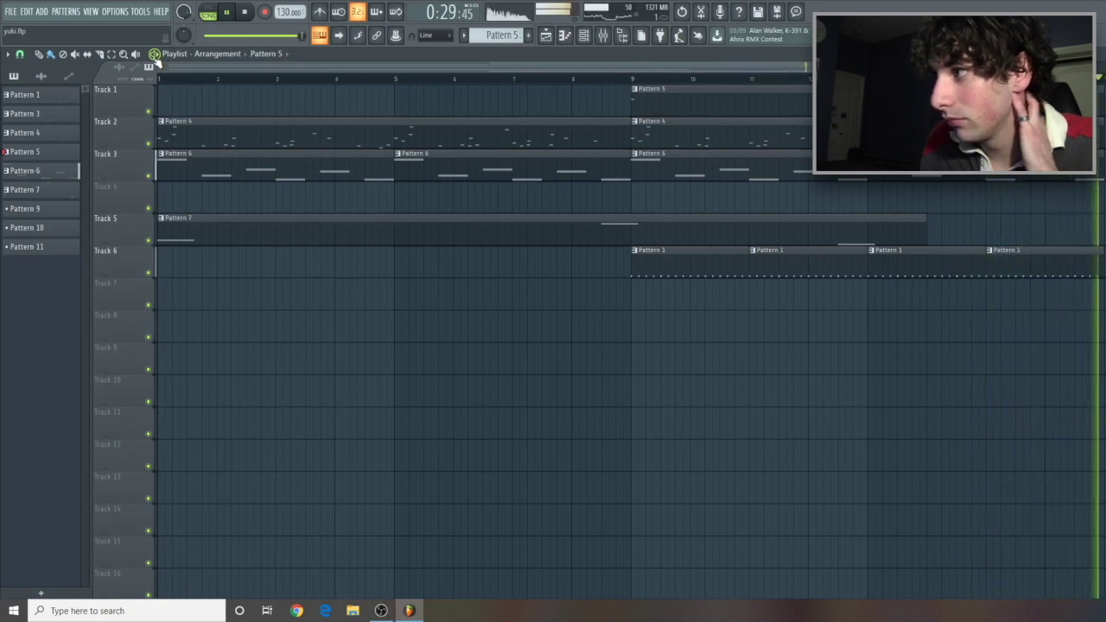
key(space)
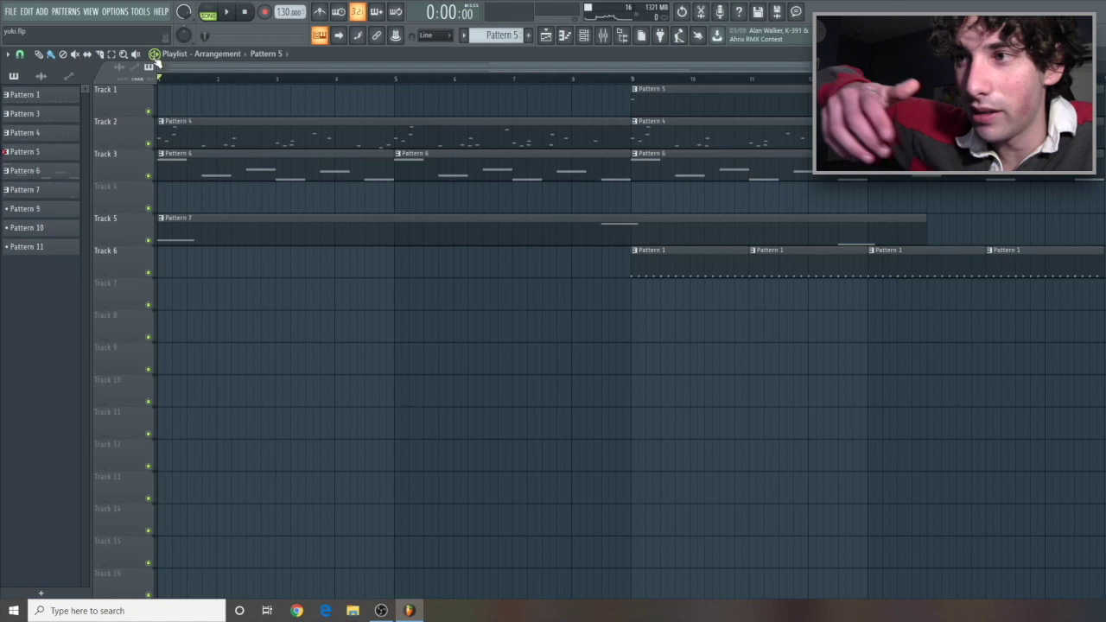